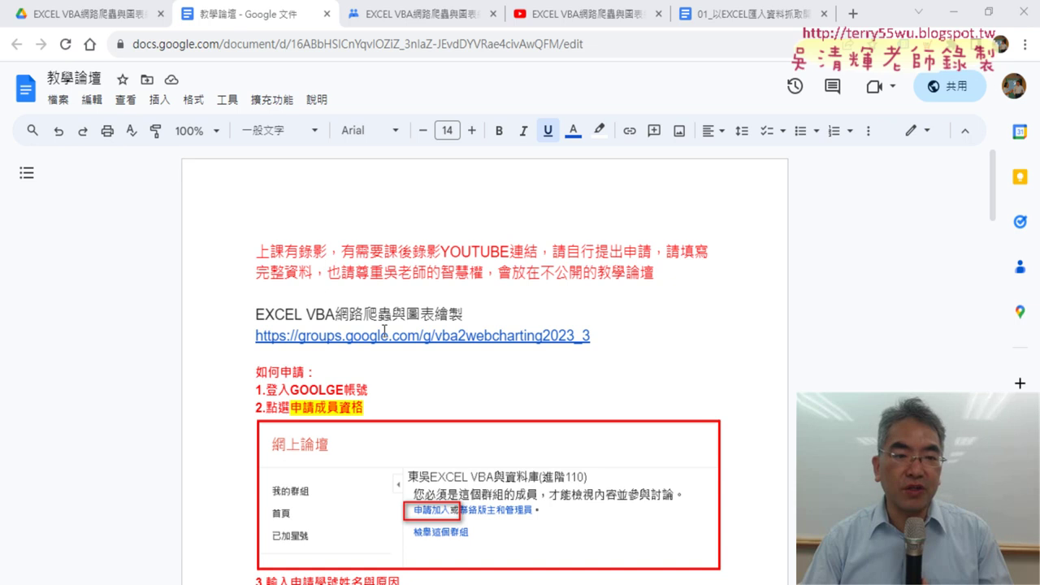
# Show the session 4 course message in Google Groups from its top, down to the playlist link
pyautogui.click(402, 12)
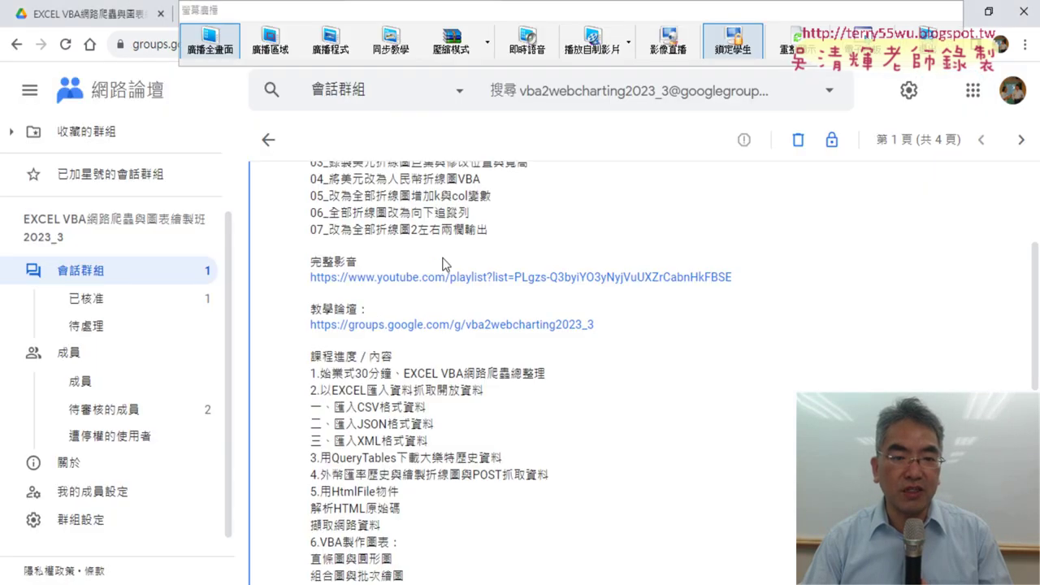
pyautogui.scroll(2, 443, 264)
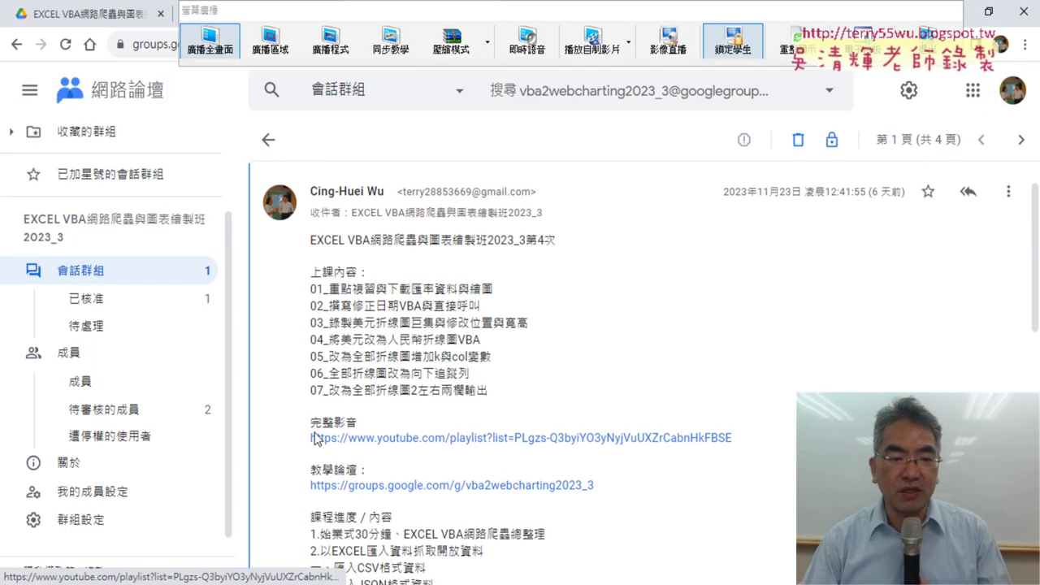
pyautogui.moveTo(315, 439); pyautogui.dragTo(741, 458)
pyautogui.click(699, 451)
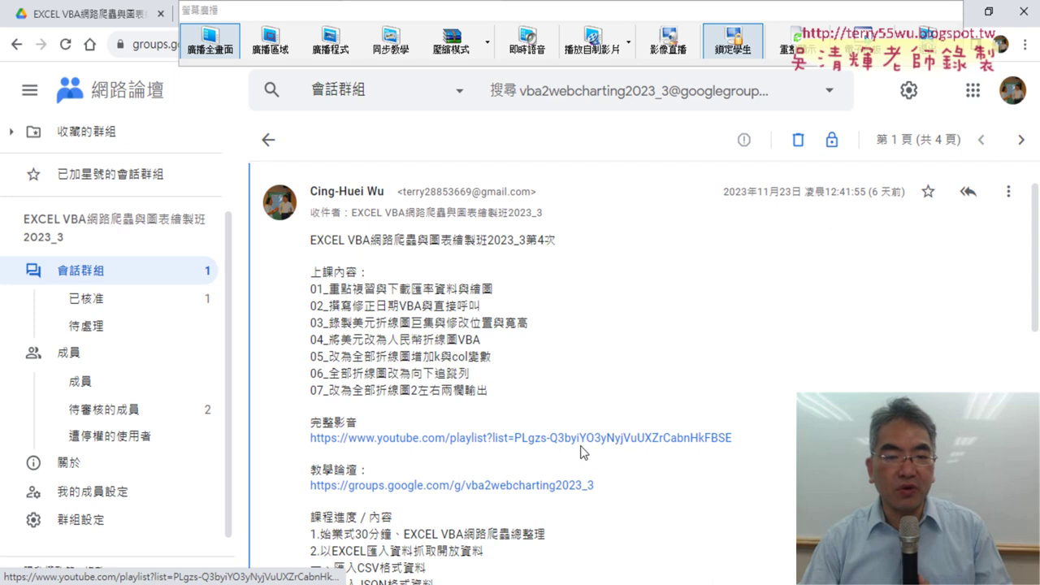
# Glance at the YouTube lesson playlist, then return to the message and mark 下載匯率資料 in topic 01
pyautogui.moveTo(882, 2); pyautogui.dragTo(845, 34)
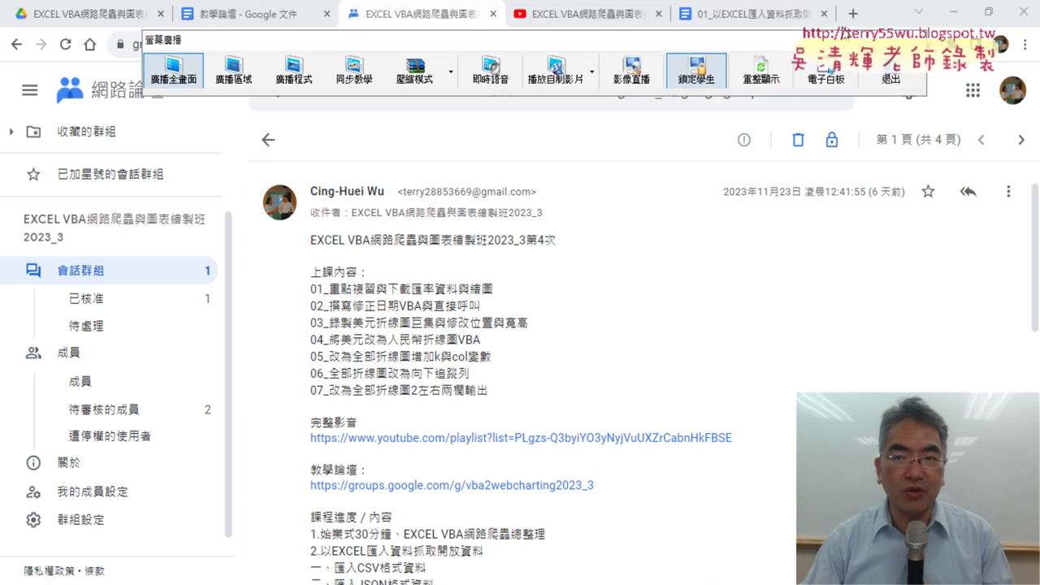
pyautogui.click(569, 14)
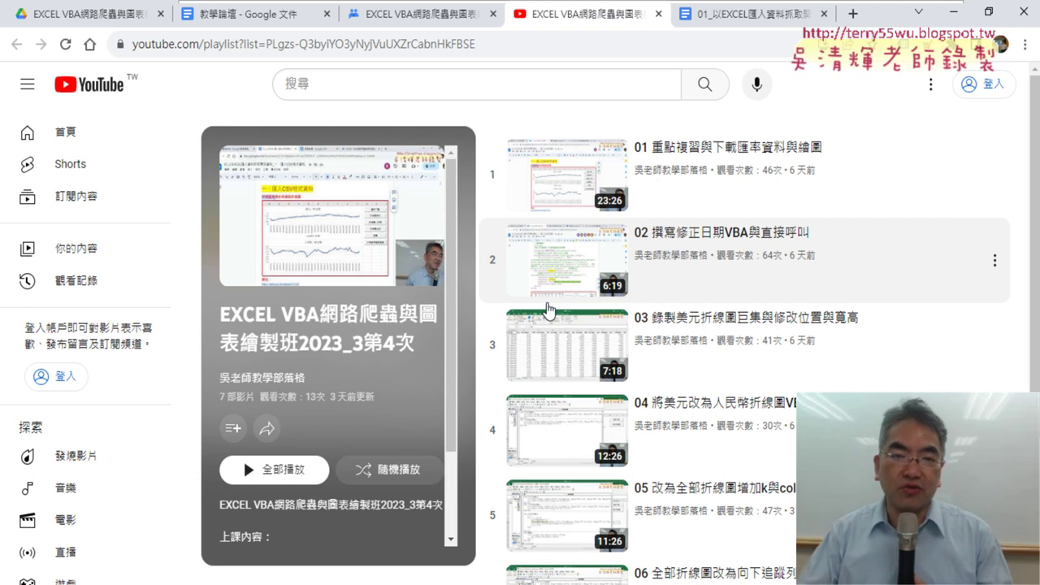
pyautogui.click(406, 25)
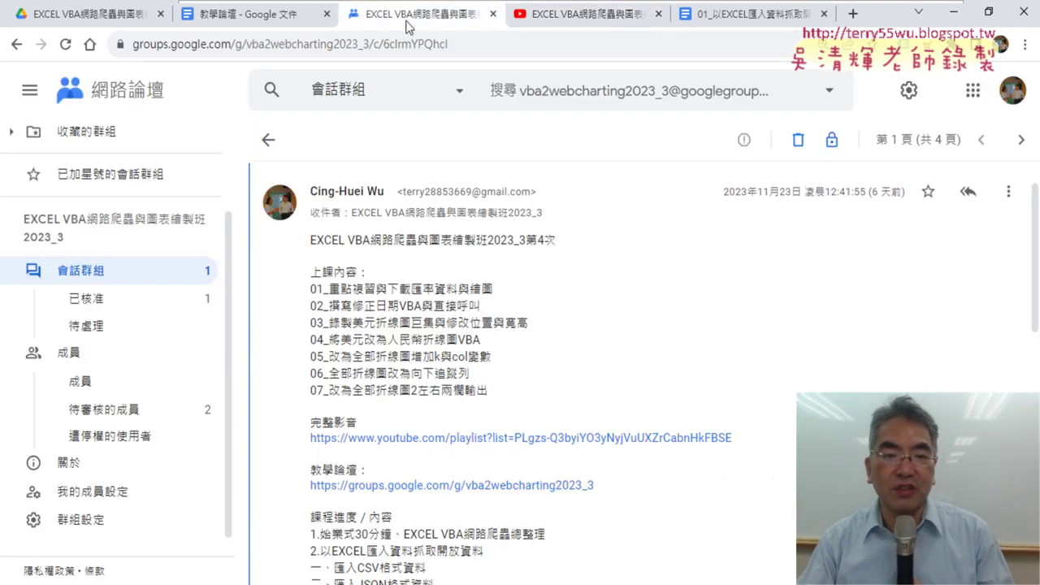
pyautogui.moveTo(388, 288); pyautogui.dragTo(459, 290)
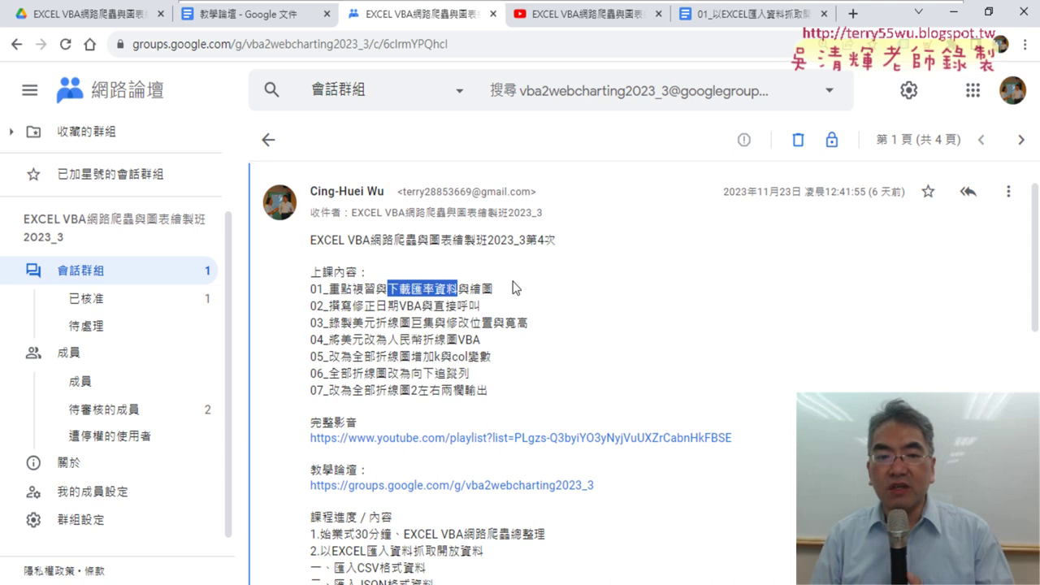
# From Drive's _雲端白板 folder, open the CSV import notes document in a new tab
pyautogui.click(69, 14)
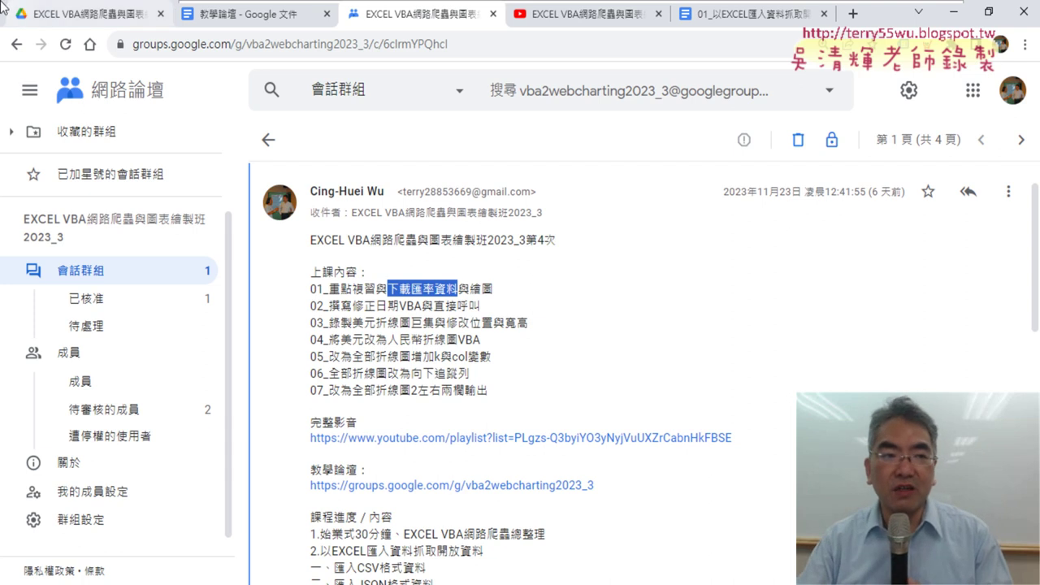
pyautogui.doubleClick(338, 249)
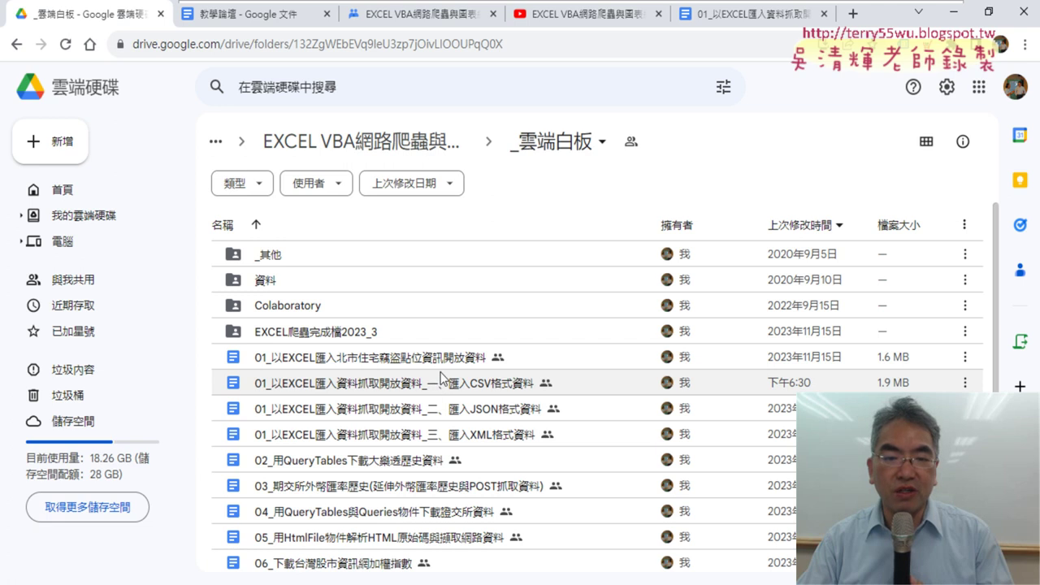
pyautogui.doubleClick(433, 392)
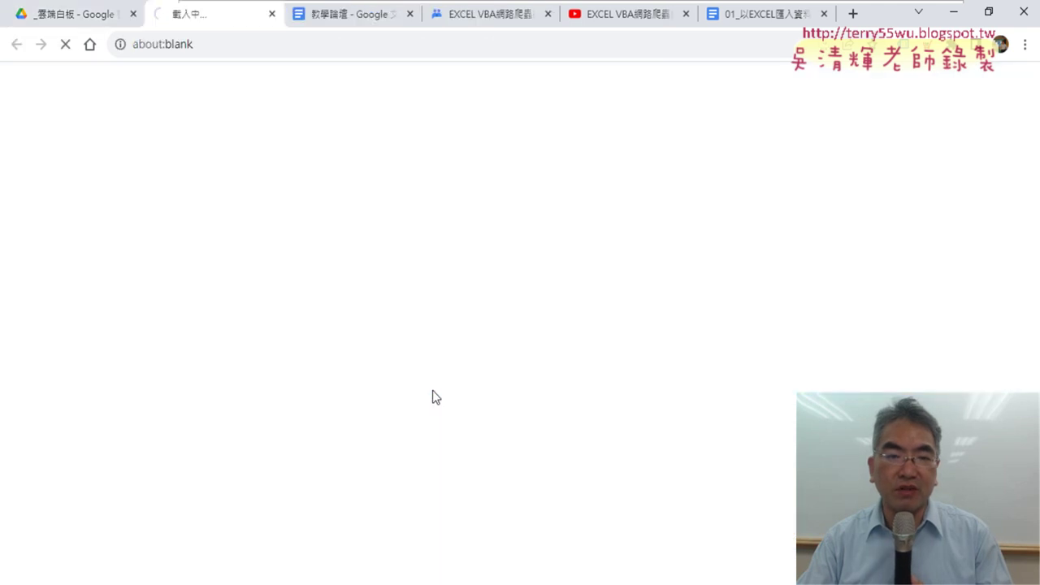
pyautogui.click(78, 14)
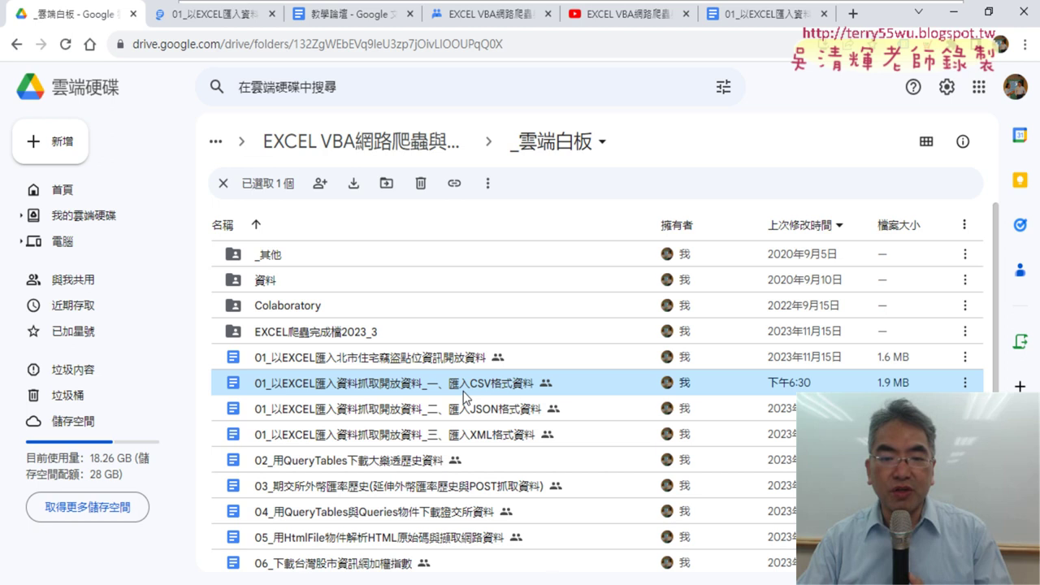
# Scroll the CSV notes to 範本如下 and select Sub 匯率下載() through End Sub
pyautogui.hotkey('ctrl', 'Tab')
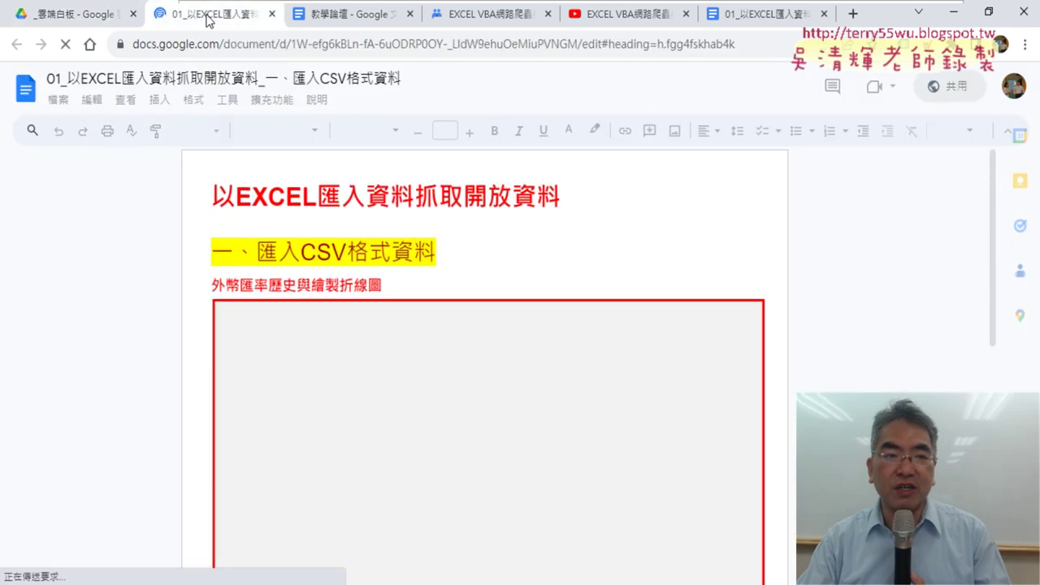
pyautogui.scroll(-1, 807, 356)
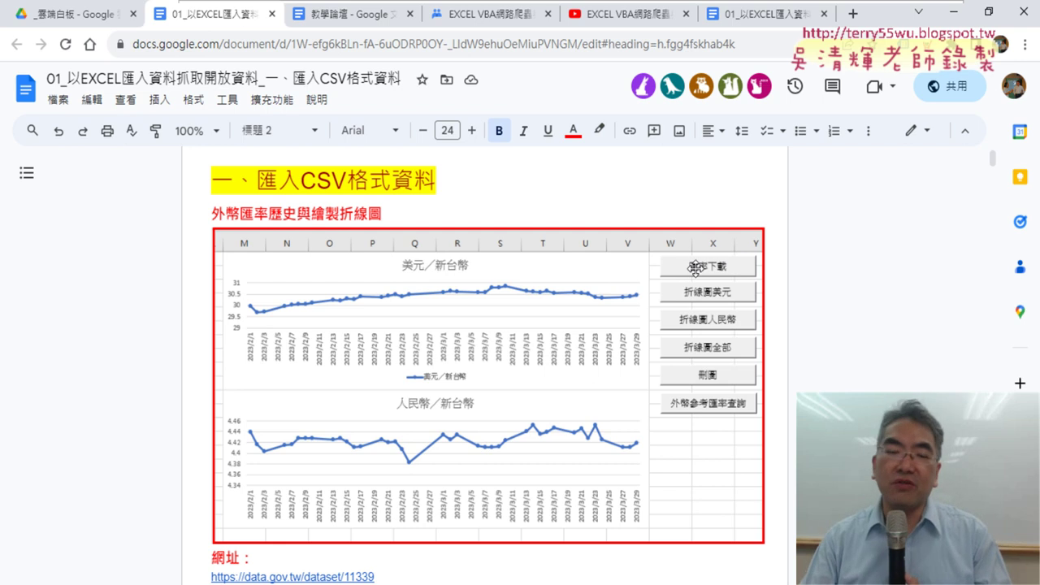
pyautogui.scroll(-1, 695, 268)
pyautogui.scroll(-3, 695, 268)
pyautogui.scroll(-2, 695, 268)
pyautogui.scroll(-1, 696, 269)
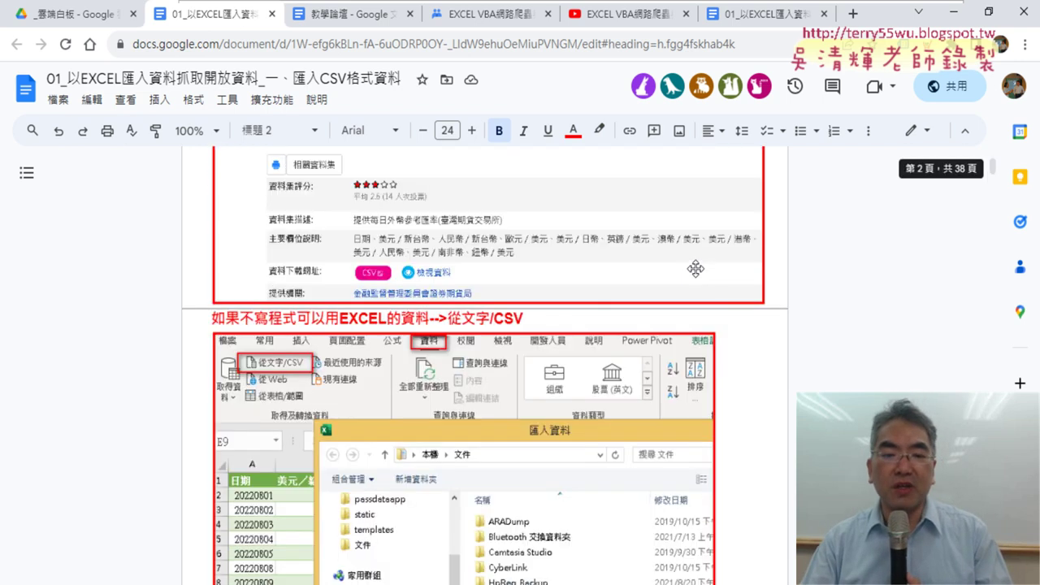
pyautogui.scroll(-5, 696, 268)
pyautogui.scroll(-3, 690, 270)
pyautogui.scroll(-2, 689, 271)
pyautogui.scroll(-1, 690, 271)
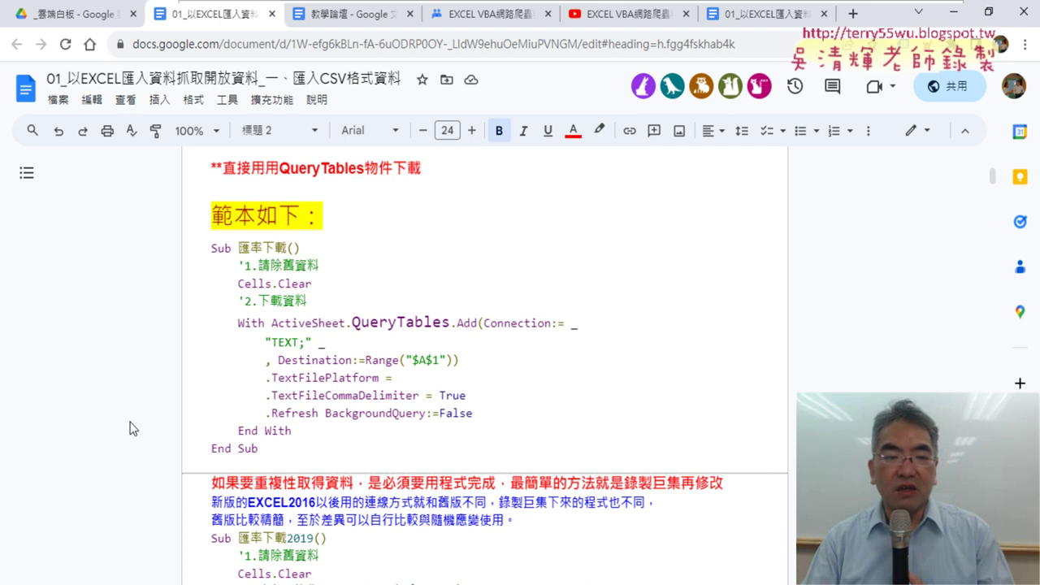
pyautogui.moveTo(203, 248)
pyautogui.mouseDown()
pyautogui.moveTo(239, 250)
pyautogui.moveTo(280, 431)
pyautogui.moveTo(295, 446)
pyautogui.mouseUp()
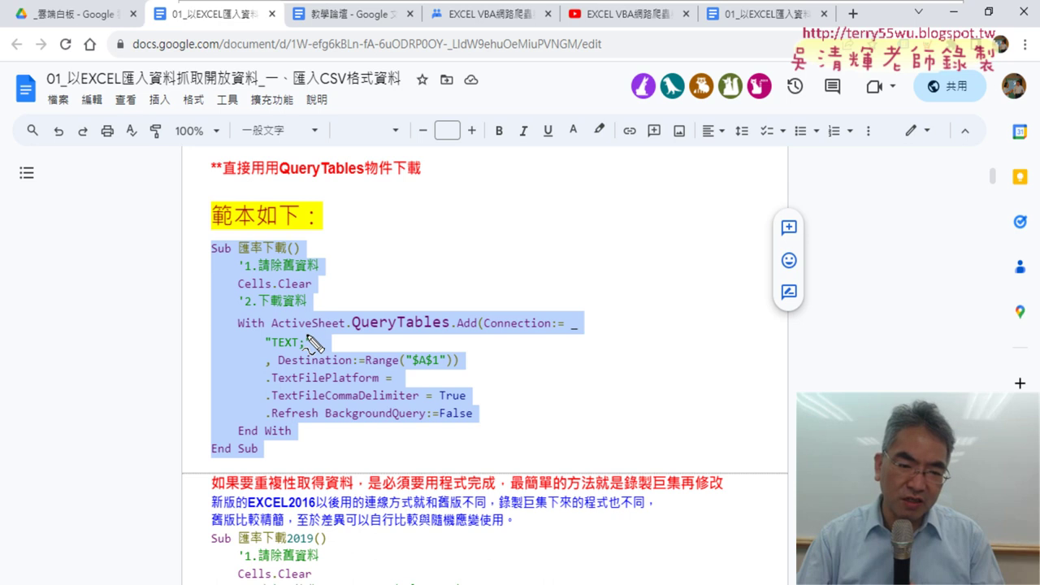
pyautogui.click(307, 342)
pyautogui.moveTo(412, 265)
pyautogui.mouseDown()
pyautogui.moveTo(325, 301)
pyautogui.moveTo(308, 346)
pyautogui.moveTo(322, 329)
pyautogui.mouseUp()
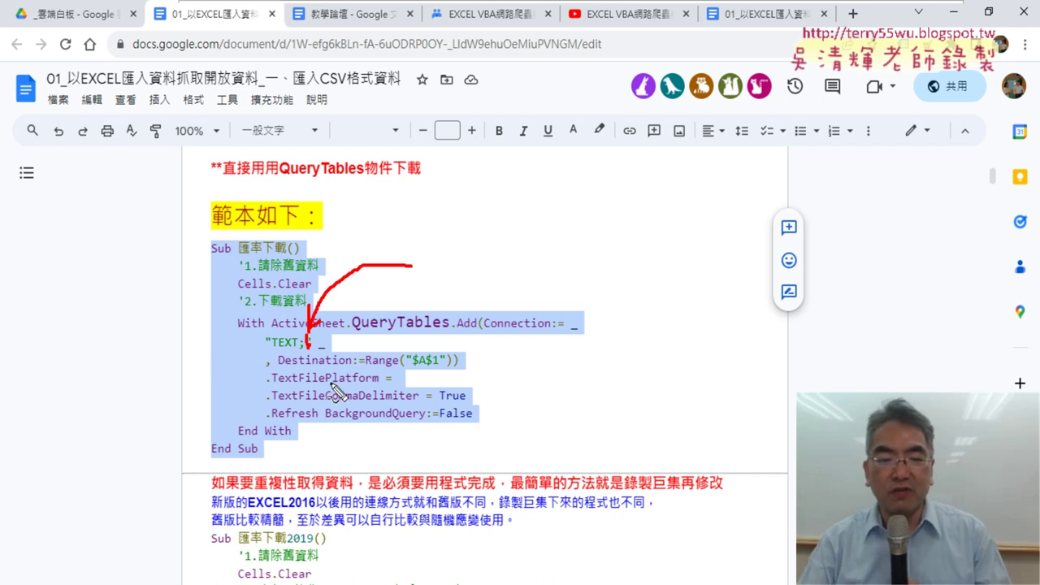
pyautogui.moveTo(309, 388); pyautogui.dragTo(375, 388)
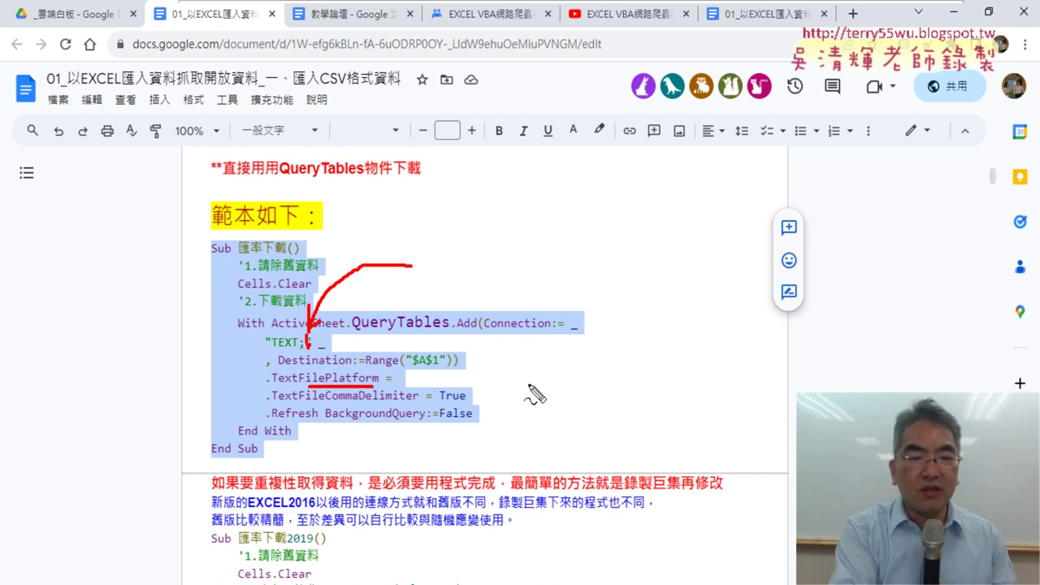
pyautogui.press('Escape')
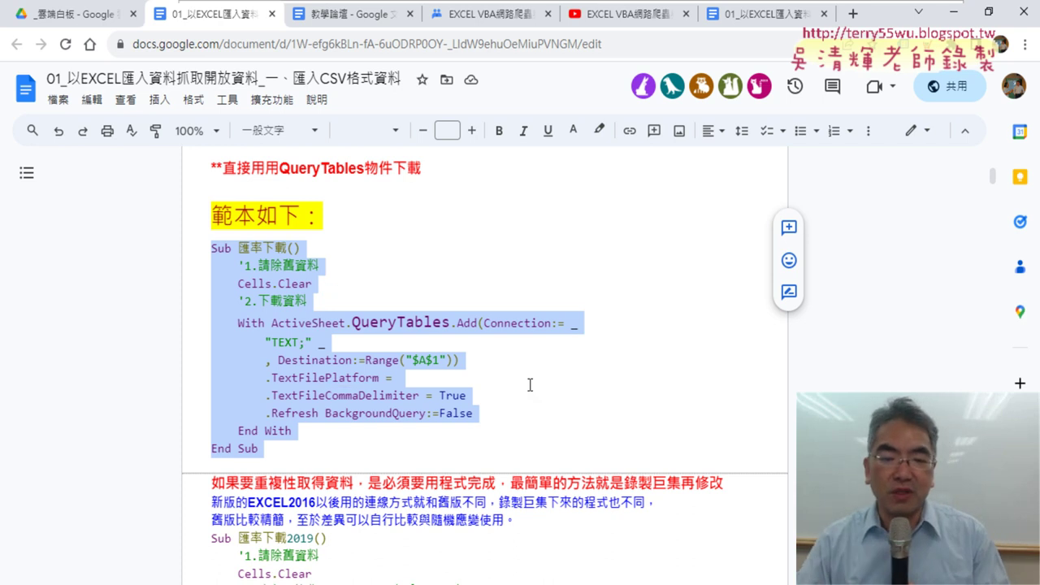
# Highlight the word Queries in the 匯率下載2019 macro in yellow
pyautogui.scroll(-3, 530, 384)
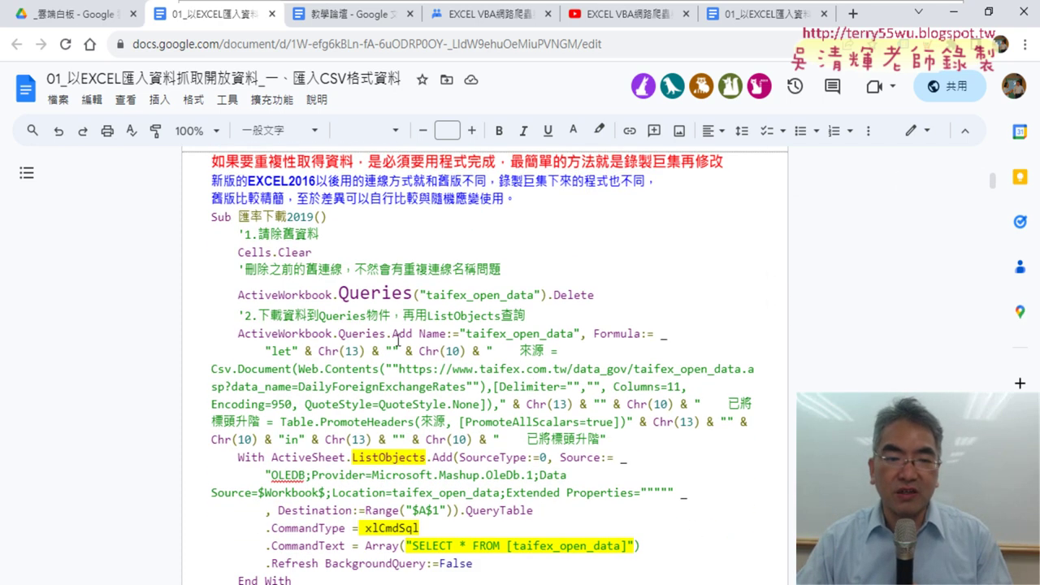
pyautogui.moveTo(340, 294); pyautogui.dragTo(413, 294)
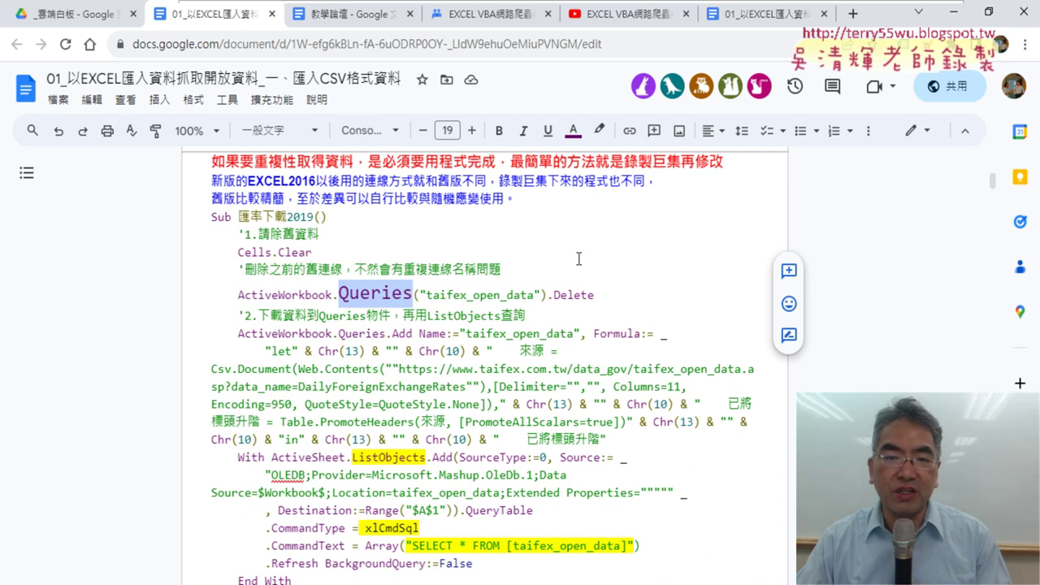
pyautogui.click(602, 134)
pyautogui.click(650, 205)
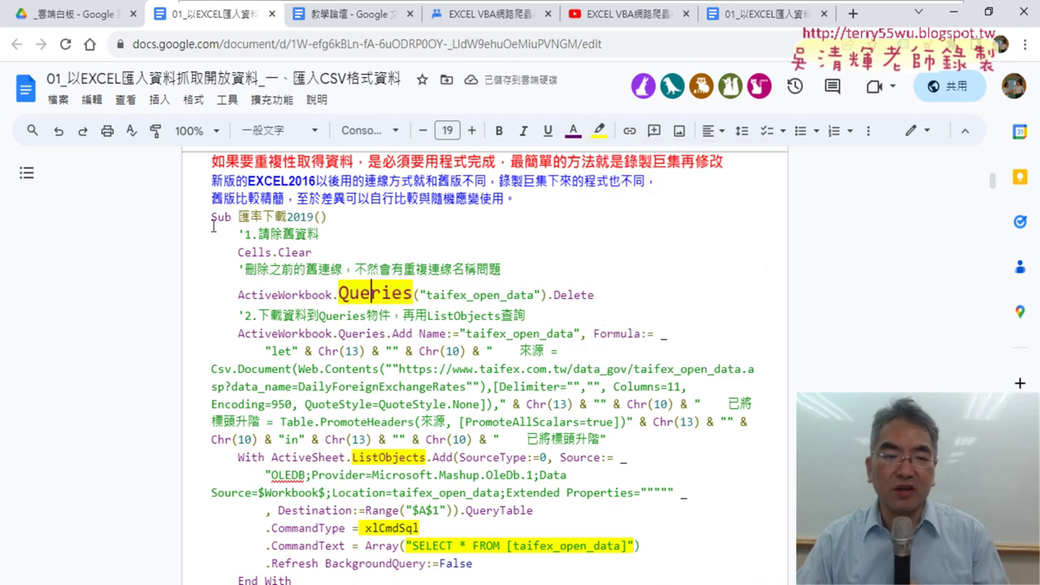
# Point out 2019 in the macro name and the SELECT query in Array(), then scroll back up
pyautogui.scroll(-1, 204, 235)
pyautogui.scroll(-2, 204, 236)
pyautogui.scroll(3, 244, 237)
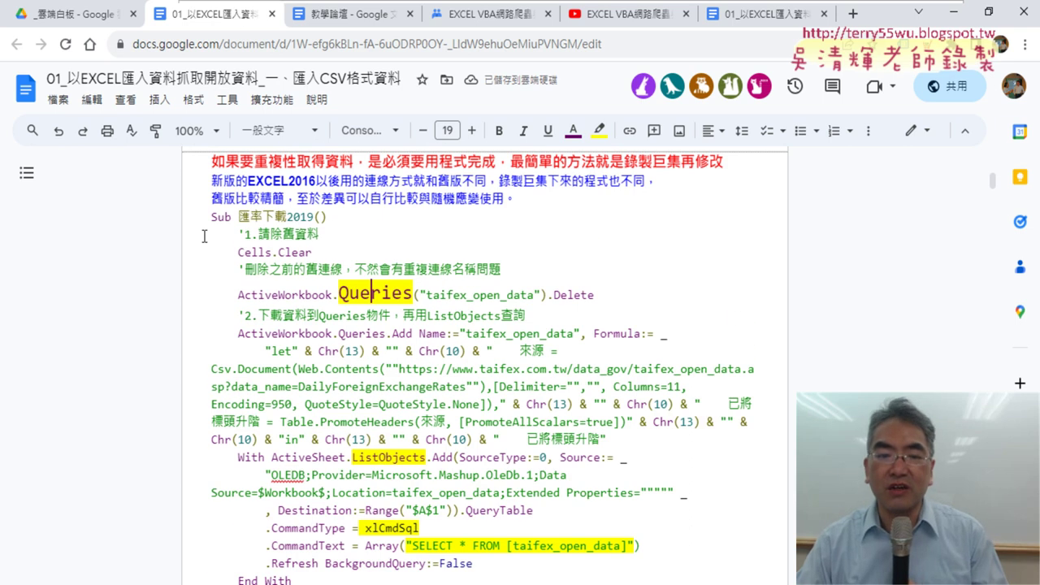
pyautogui.moveTo(287, 217); pyautogui.dragTo(314, 217)
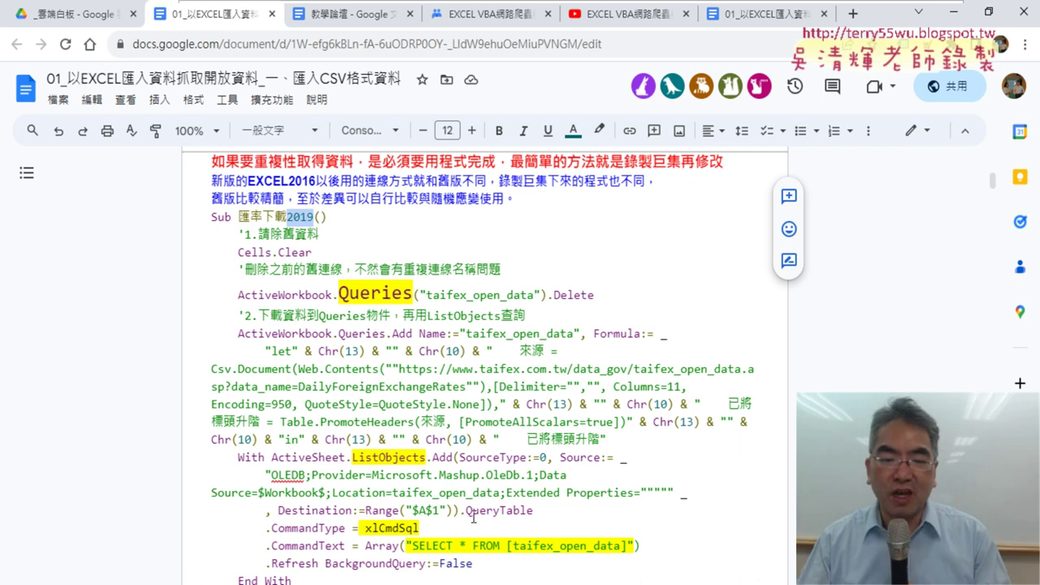
pyautogui.scroll(-2, 473, 518)
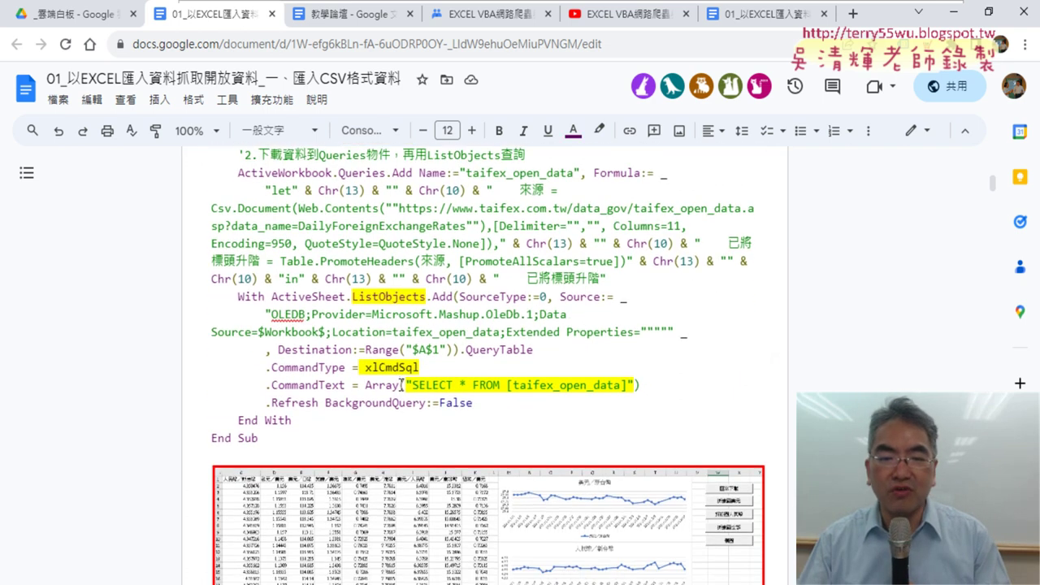
pyautogui.moveTo(401, 385); pyautogui.dragTo(648, 385)
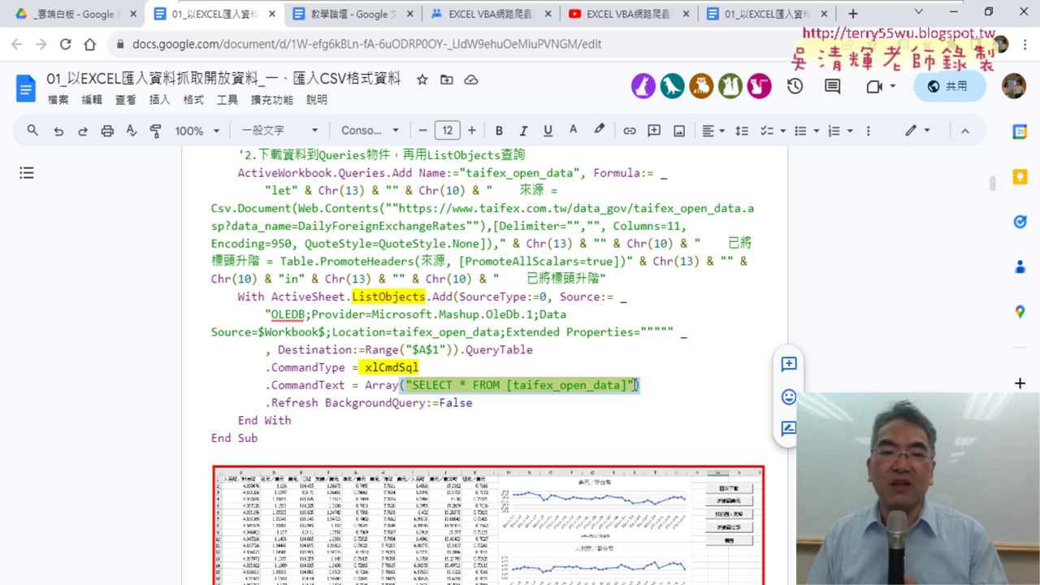
pyautogui.scroll(4, 634, 385)
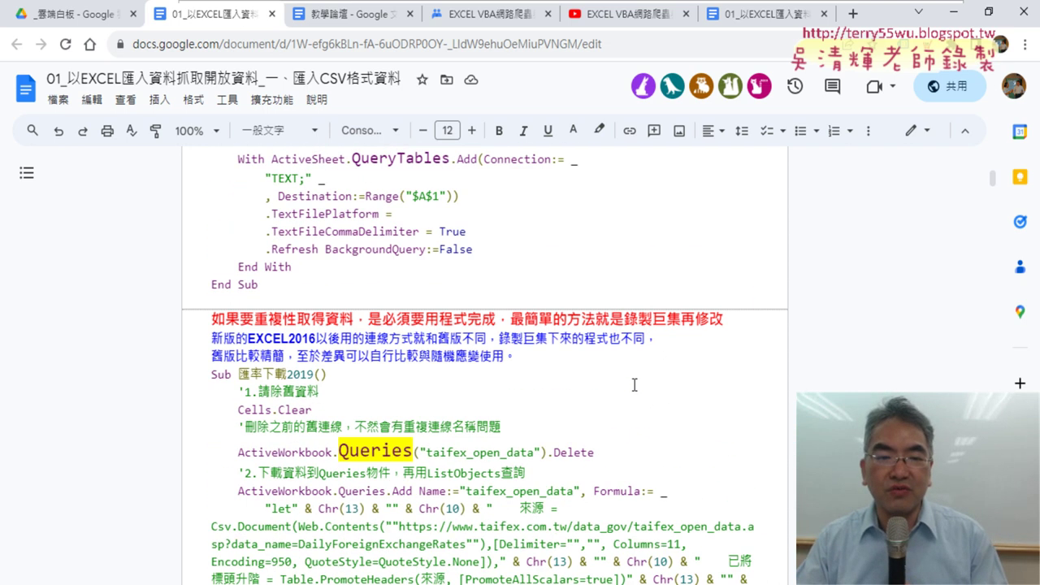
pyautogui.scroll(2, 635, 386)
# Point out the word QueryTables in the first code sample
pyautogui.moveTo(205, 244); pyautogui.dragTo(471, 344)
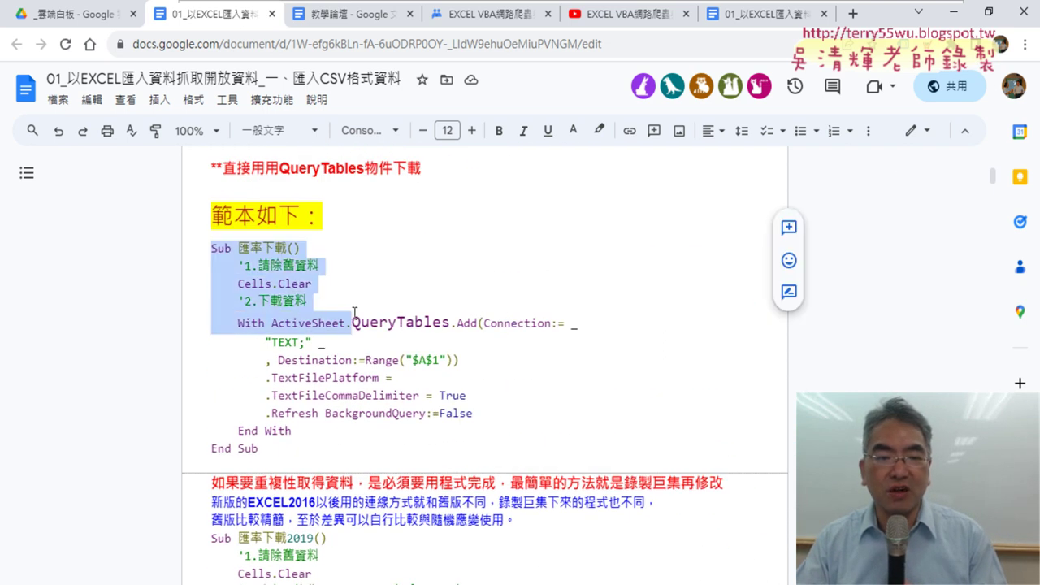
pyautogui.click(471, 344)
pyautogui.moveTo(352, 322); pyautogui.dragTo(451, 323)
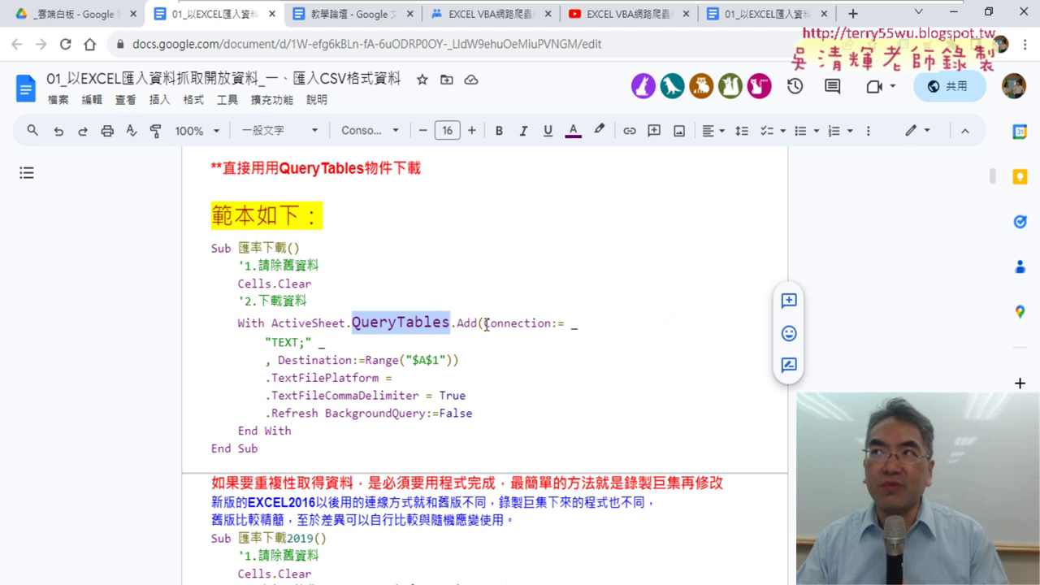
# Highlight XMLHTTP物件 in yellow in the supplement notes
pyautogui.scroll(-5, 486, 323)
pyautogui.scroll(-3, 486, 324)
pyautogui.scroll(-3, 486, 324)
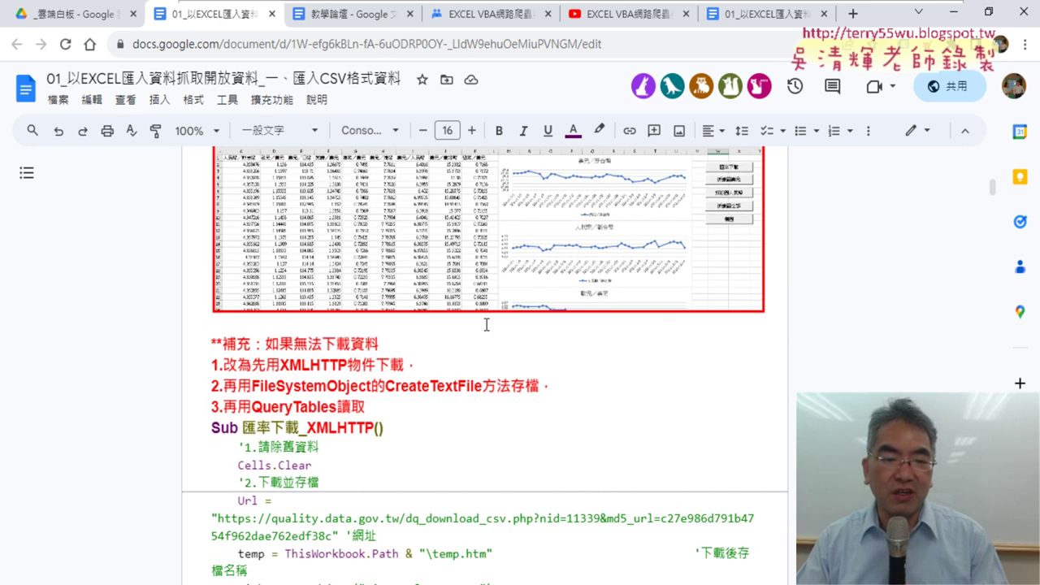
pyautogui.scroll(-1, 486, 324)
pyautogui.moveTo(281, 285); pyautogui.dragTo(375, 284)
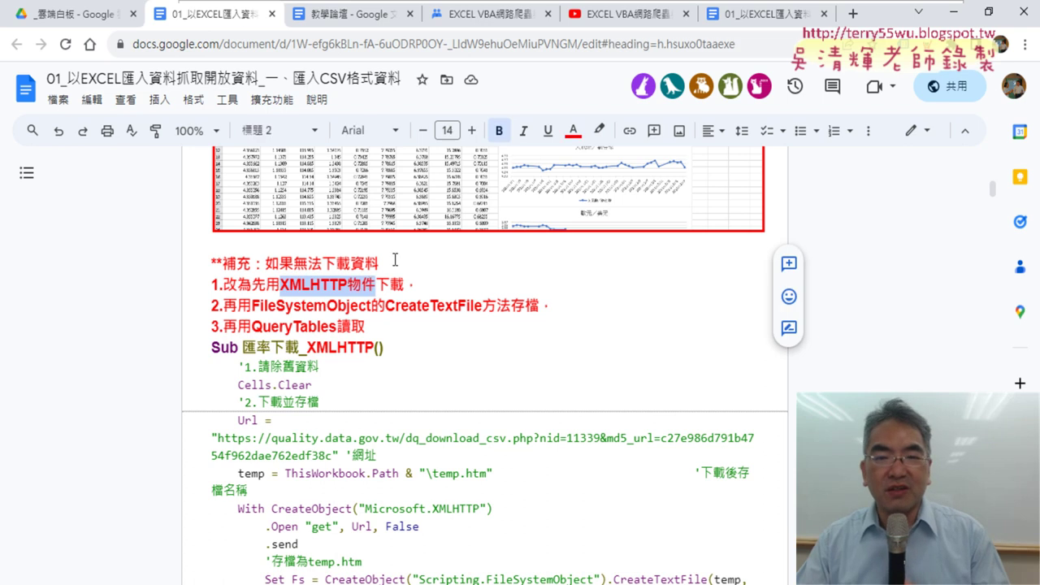
pyautogui.click(599, 130)
pyautogui.click(655, 207)
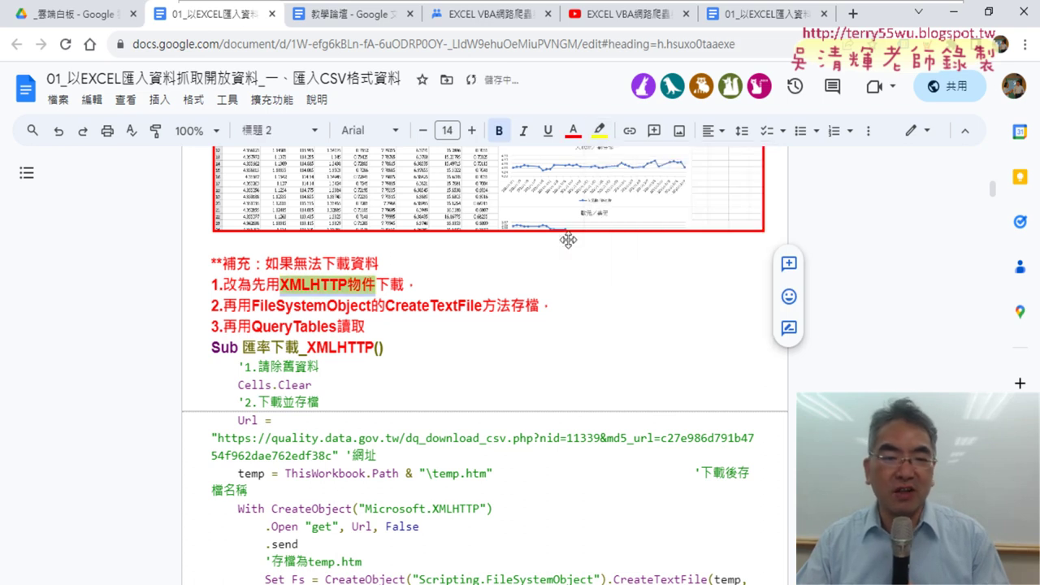
# Point out FileSystemObject and bring up the XMLHTTP temp.htm download code
pyautogui.moveTo(252, 306); pyautogui.dragTo(372, 307)
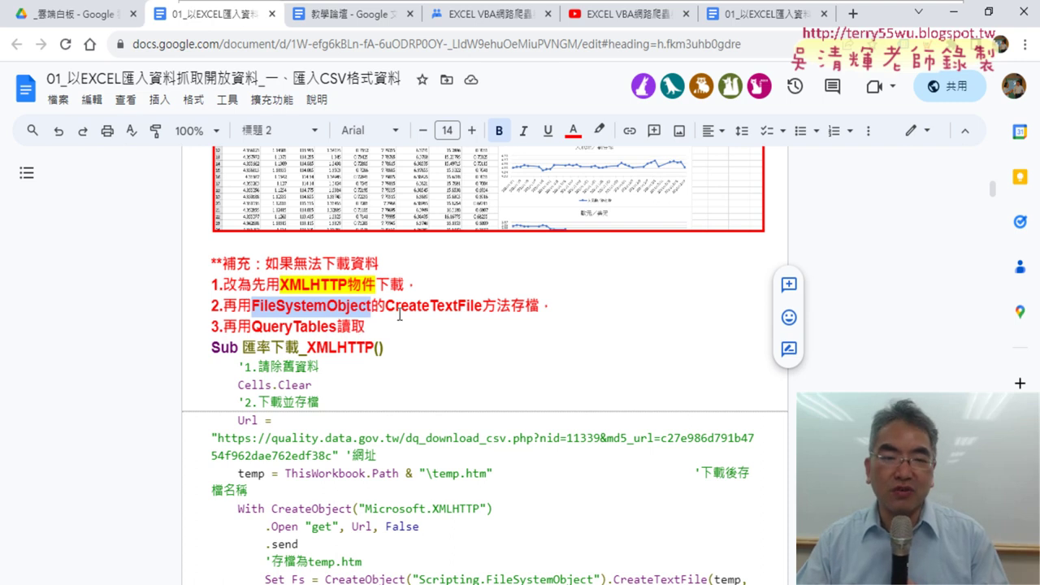
pyautogui.scroll(-1, 399, 315)
pyautogui.scroll(-2, 399, 315)
pyautogui.scroll(-2, 399, 315)
pyautogui.scroll(1, 399, 315)
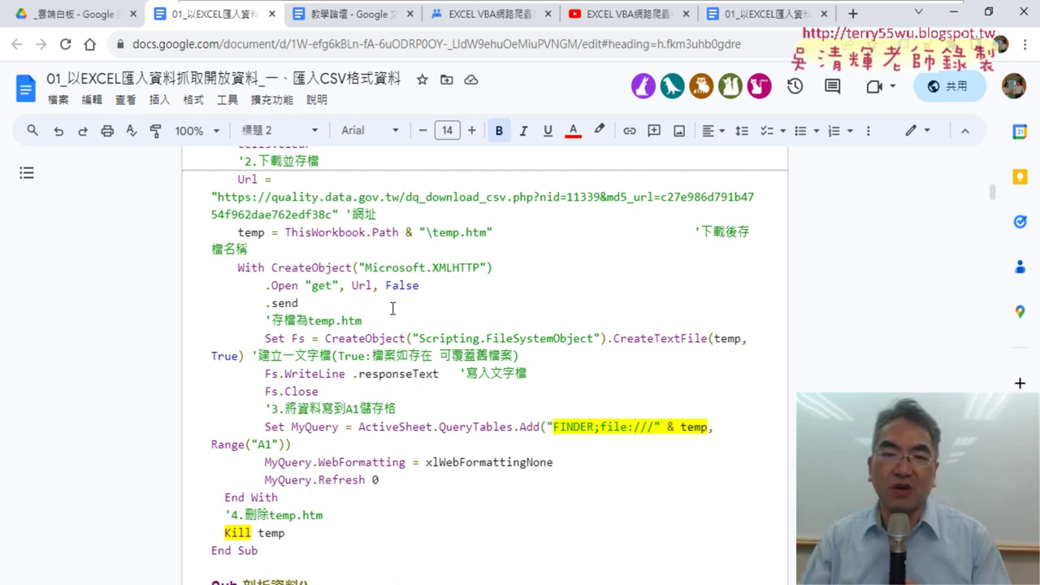
pyautogui.scroll(5, 392, 309)
pyautogui.scroll(5, 392, 308)
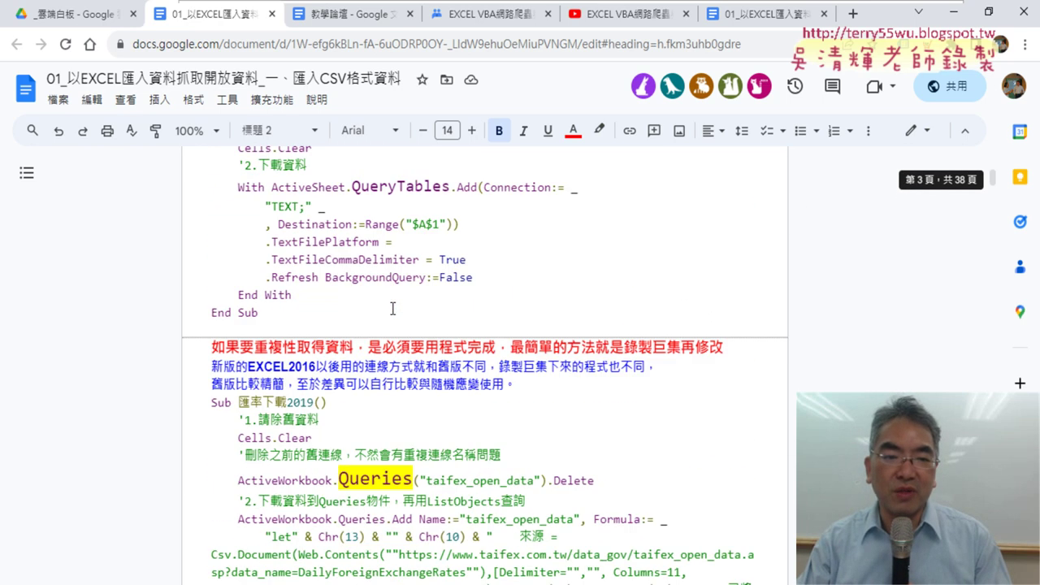
pyautogui.scroll(5, 393, 309)
pyautogui.scroll(-1, 364, 432)
pyautogui.moveTo(300, 461); pyautogui.dragTo(203, 252)
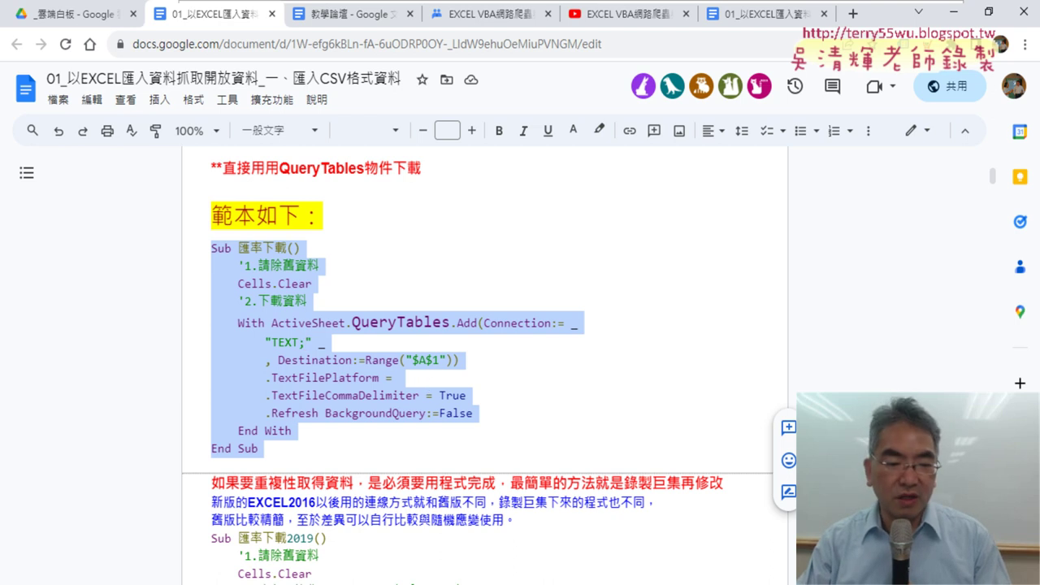
pyautogui.click(468, 418)
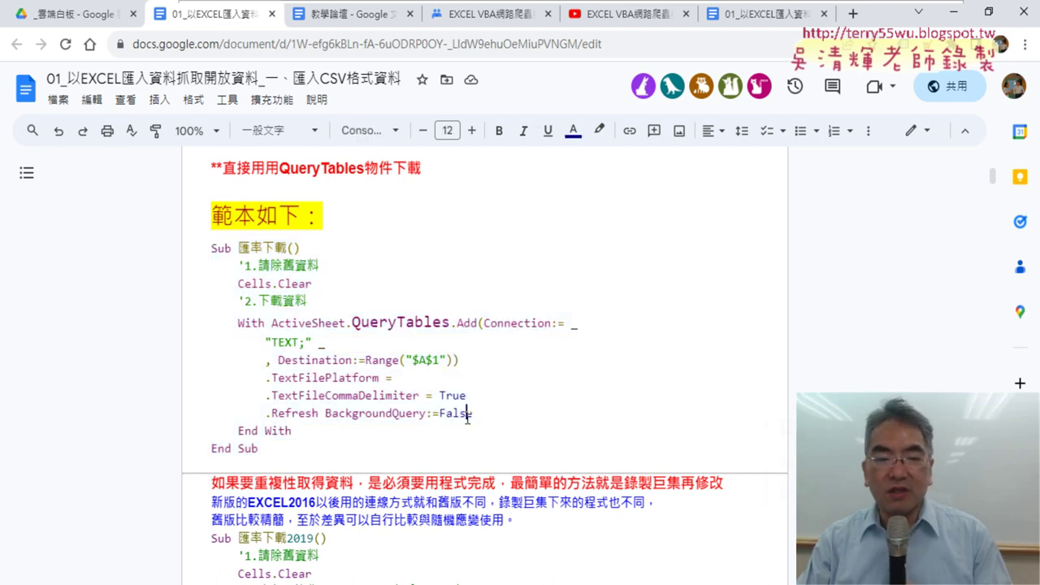
pyautogui.scroll(-3, 469, 419)
pyautogui.scroll(-4, 468, 418)
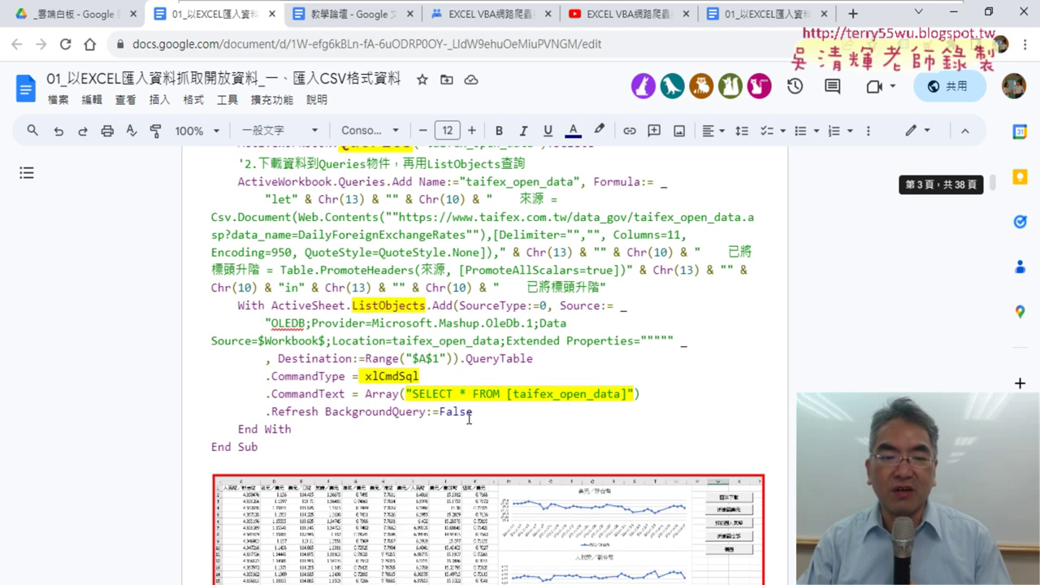
pyautogui.scroll(-3, 468, 418)
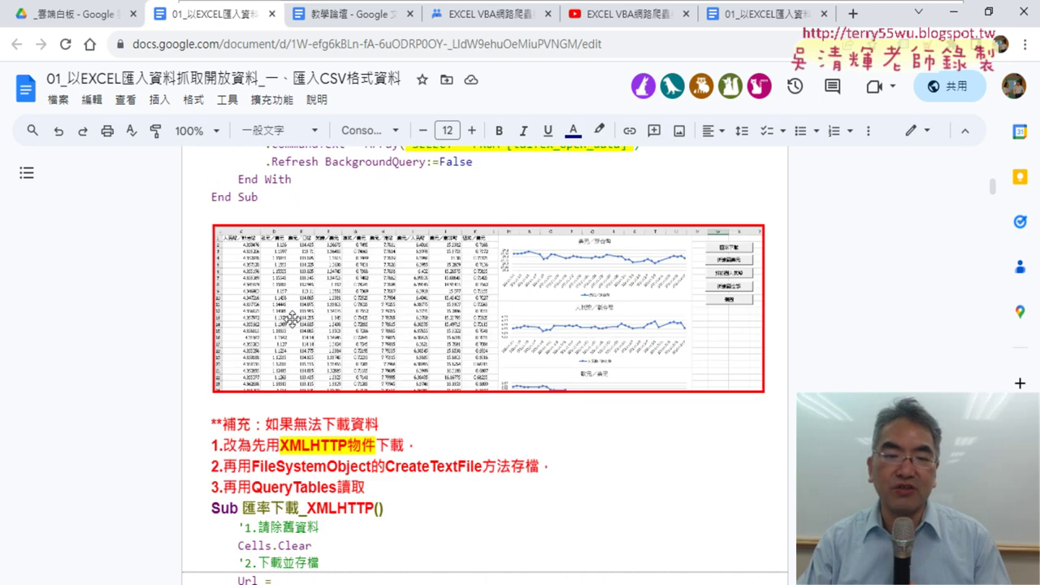
# Scroll to the 修正日期VBA程式碼 heading and select it
pyautogui.scroll(-2, 292, 320)
pyautogui.scroll(-3, 293, 320)
pyautogui.scroll(-4, 293, 320)
pyautogui.scroll(-1, 308, 324)
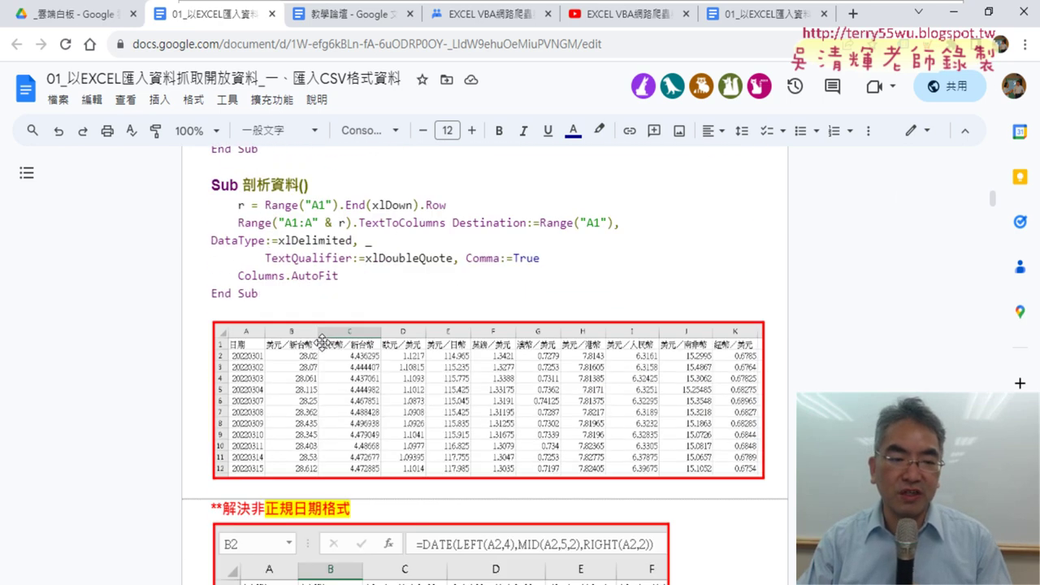
pyautogui.scroll(-2, 323, 328)
pyautogui.scroll(-3, 323, 327)
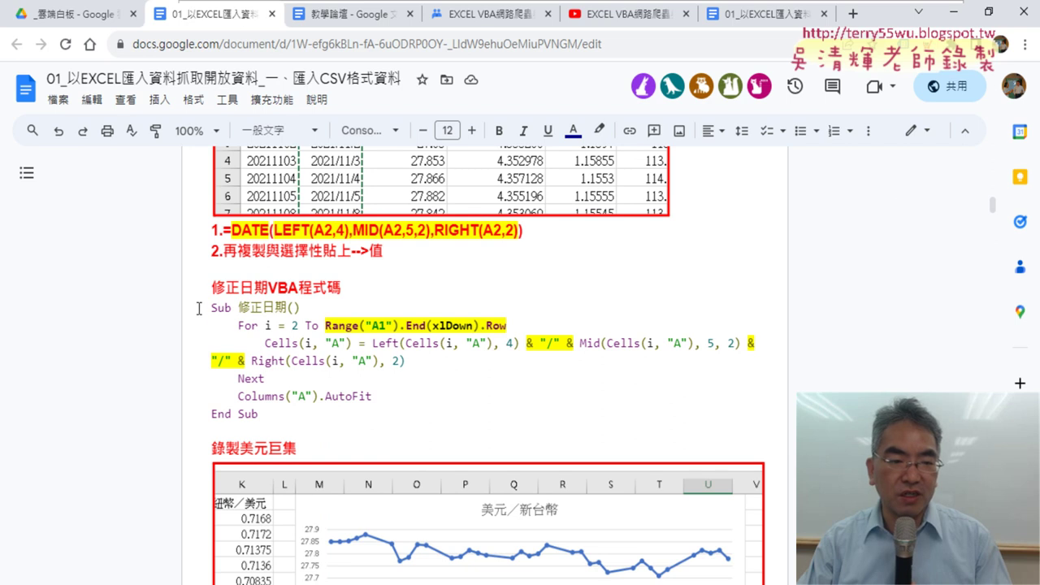
pyautogui.click(207, 286)
pyautogui.moveTo(207, 286); pyautogui.dragTo(356, 279)
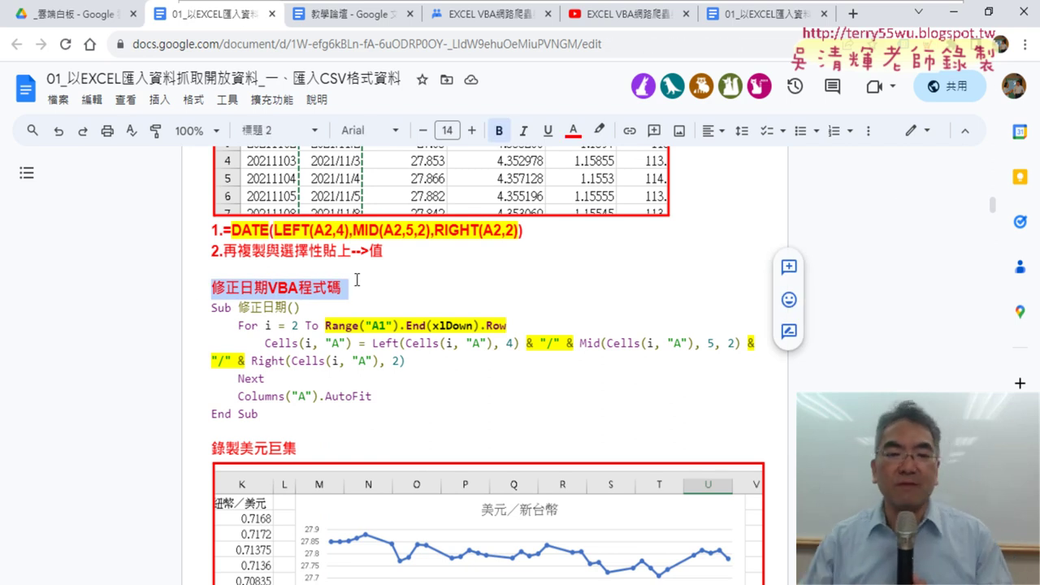
# Point out the 修正日期 name, xlDown end row, date slashes, and Left/Mid/Right expression
pyautogui.moveTo(239, 307)
pyautogui.mouseDown()
pyautogui.moveTo(286, 307)
pyautogui.moveTo(302, 325)
pyautogui.mouseUp()
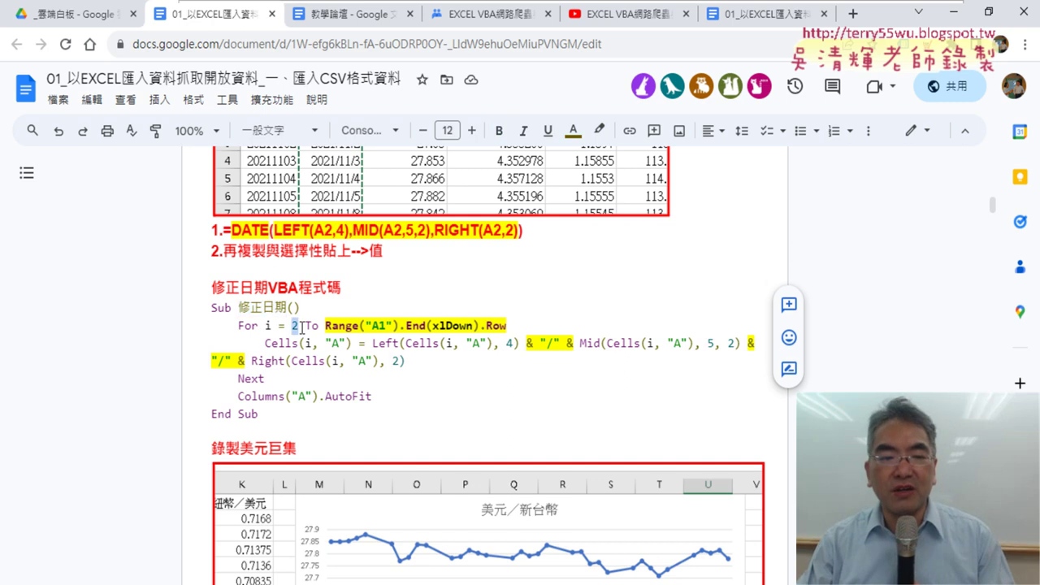
pyautogui.moveTo(507, 326); pyautogui.dragTo(325, 326)
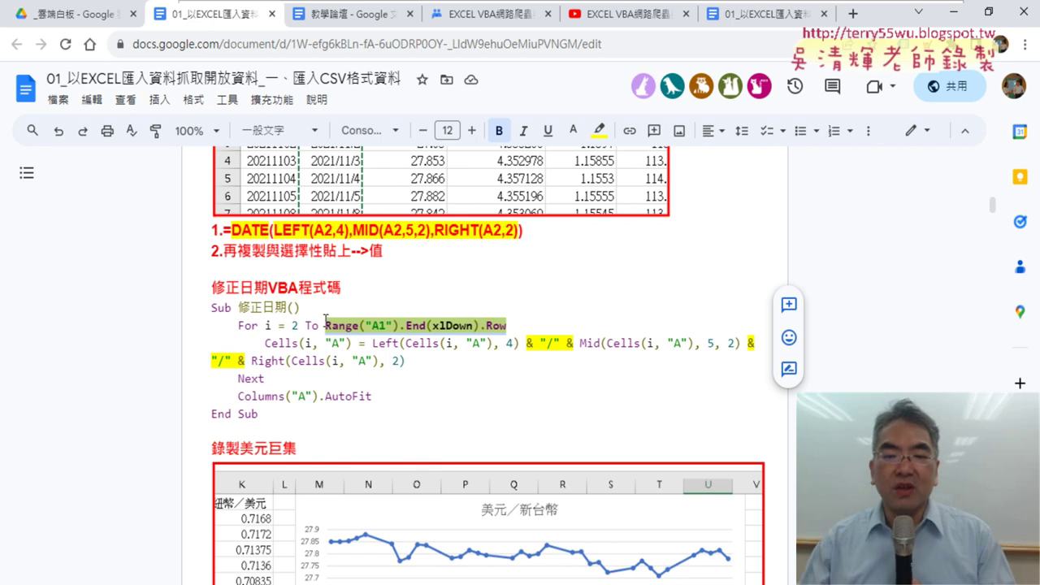
pyautogui.click(454, 346)
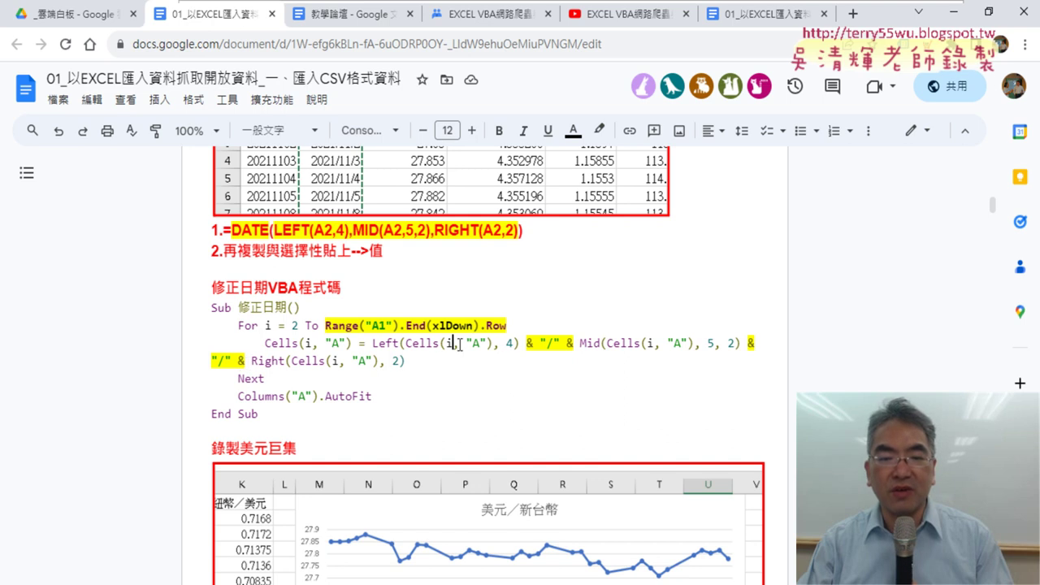
pyautogui.moveTo(523, 344); pyautogui.dragTo(573, 345)
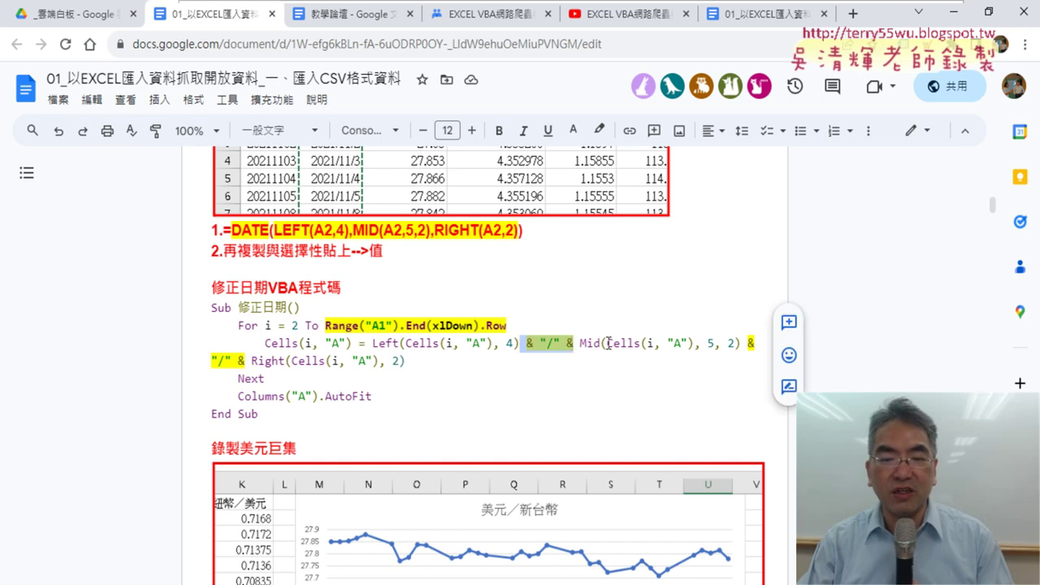
pyautogui.moveTo(743, 344); pyautogui.dragTo(304, 358)
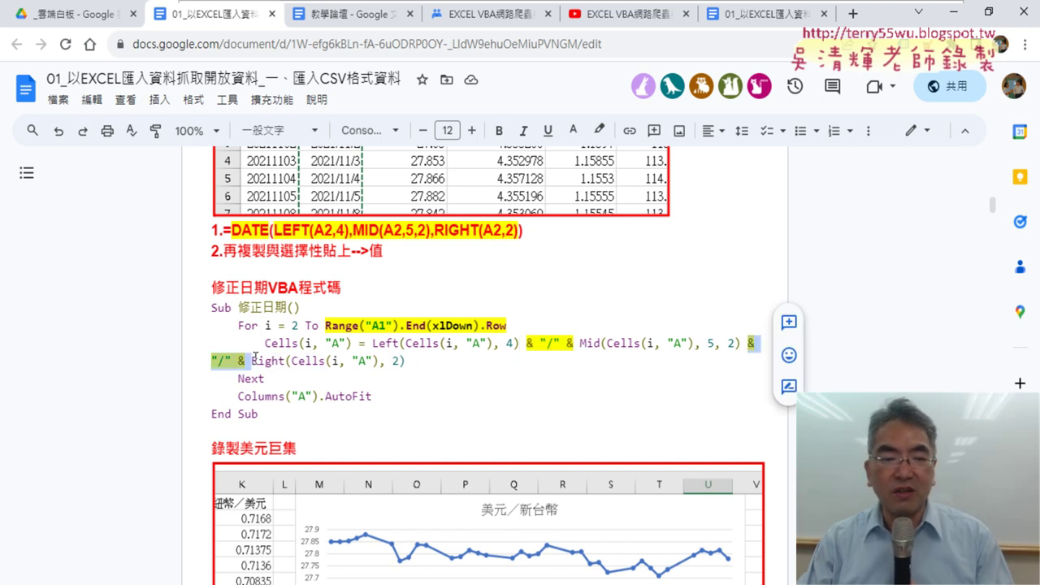
pyautogui.moveTo(371, 342); pyautogui.dragTo(413, 359)
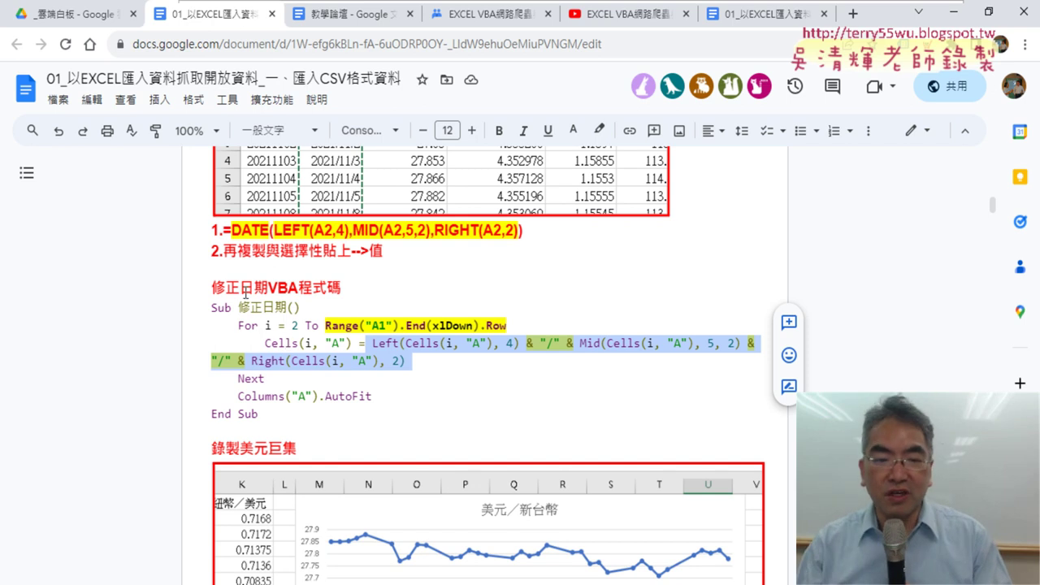
# Scroll on to the 錄製美元巨集 chart screenshot and the Sub 美元折線圖() macro
pyautogui.scroll(-2, 611, 367)
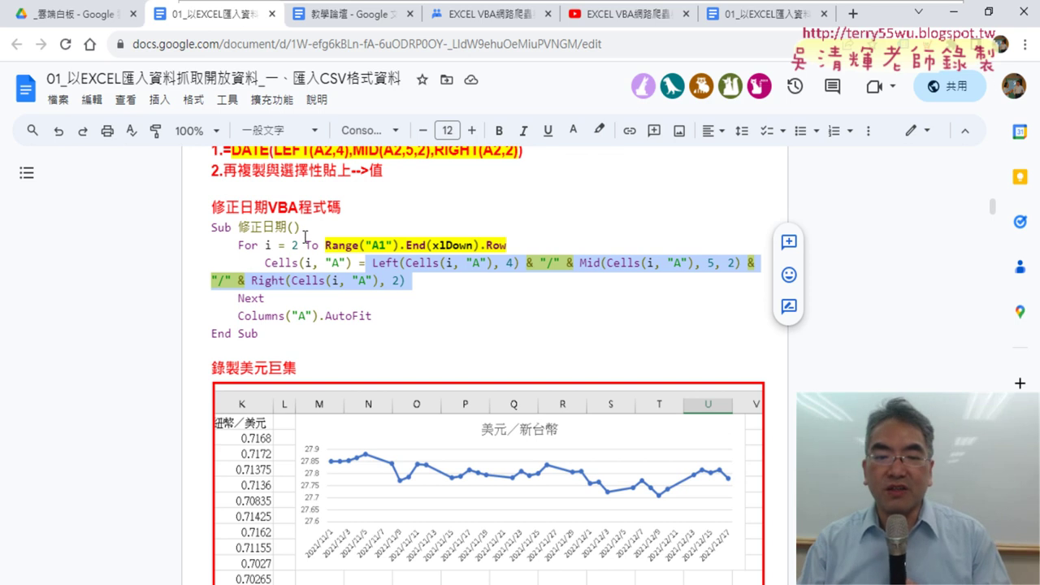
pyautogui.scroll(-1, 305, 238)
pyautogui.scroll(-1, 305, 238)
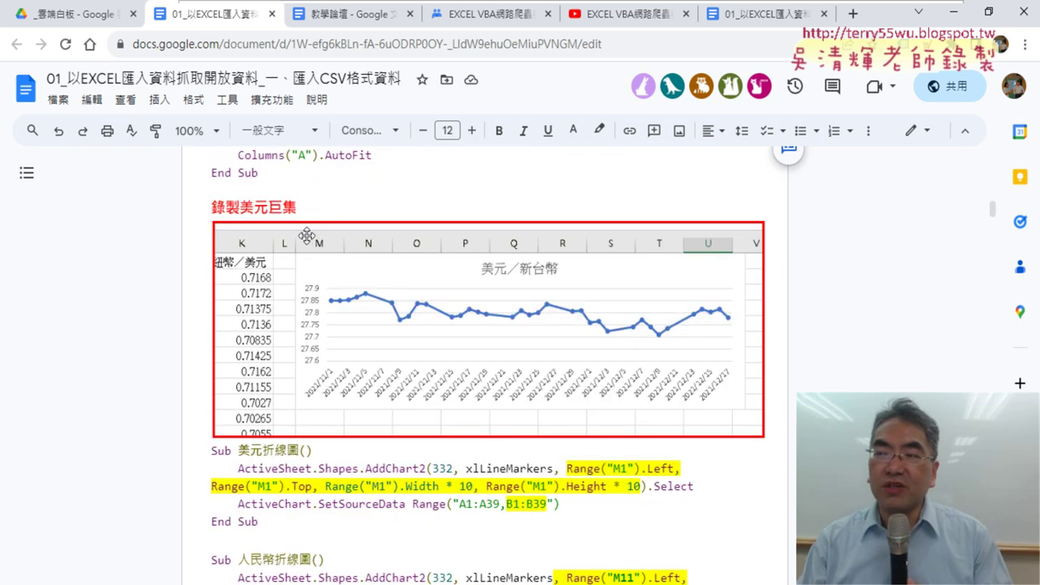
pyautogui.scroll(2, 313, 206)
pyautogui.scroll(1, 395, 264)
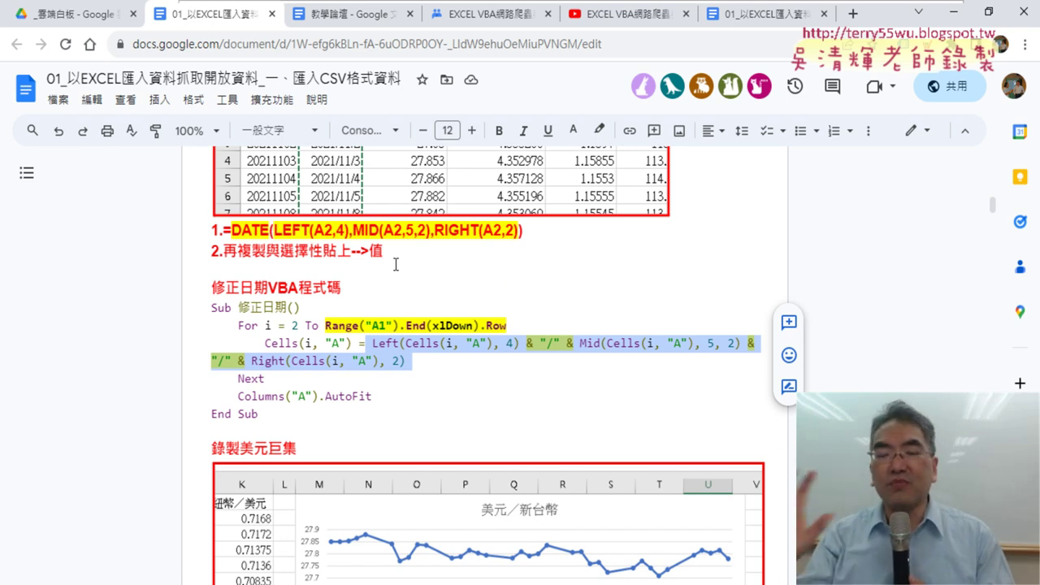
pyautogui.scroll(-3, 396, 264)
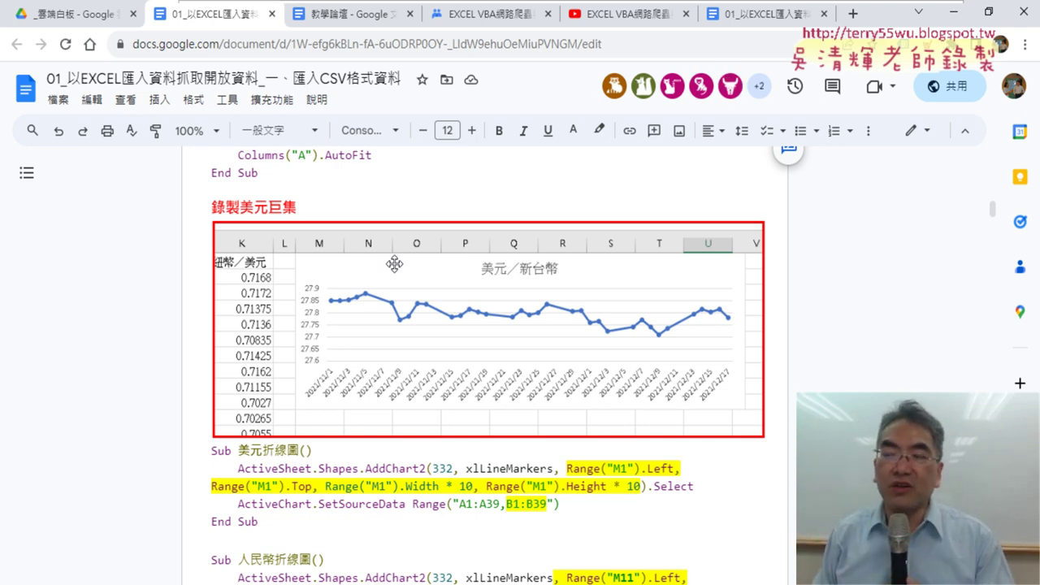
pyautogui.scroll(-2, 567, 361)
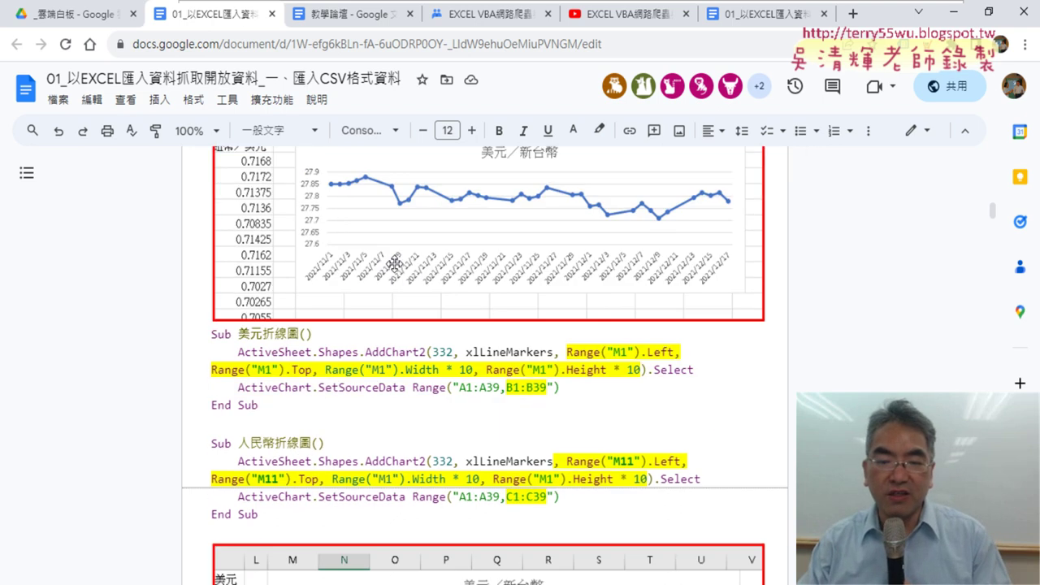
pyautogui.moveTo(568, 309)
pyautogui.mouseDown()
pyautogui.moveTo(322, 345)
pyautogui.moveTo(313, 325)
pyautogui.mouseUp()
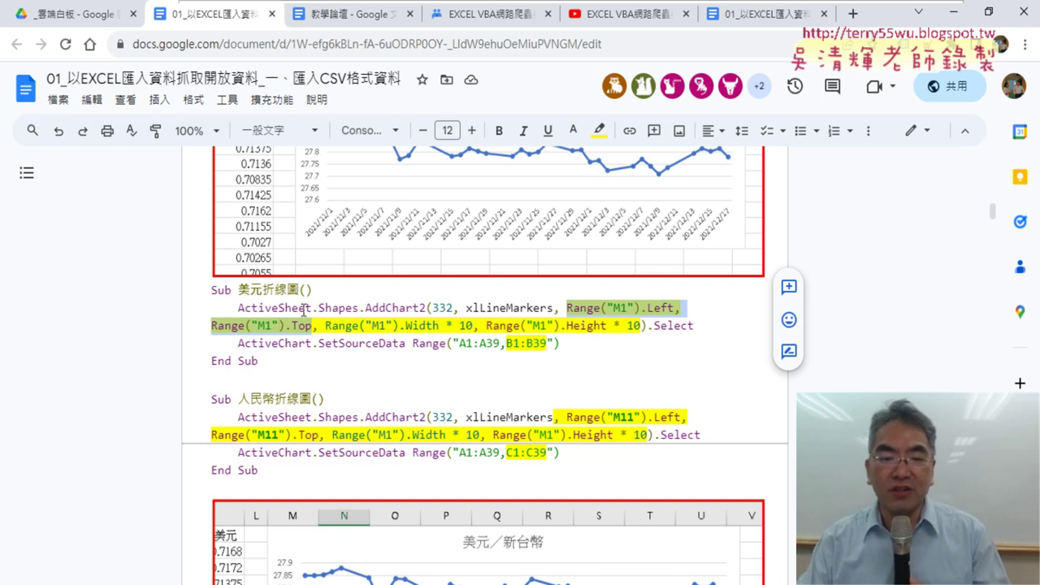
pyautogui.click(356, 307)
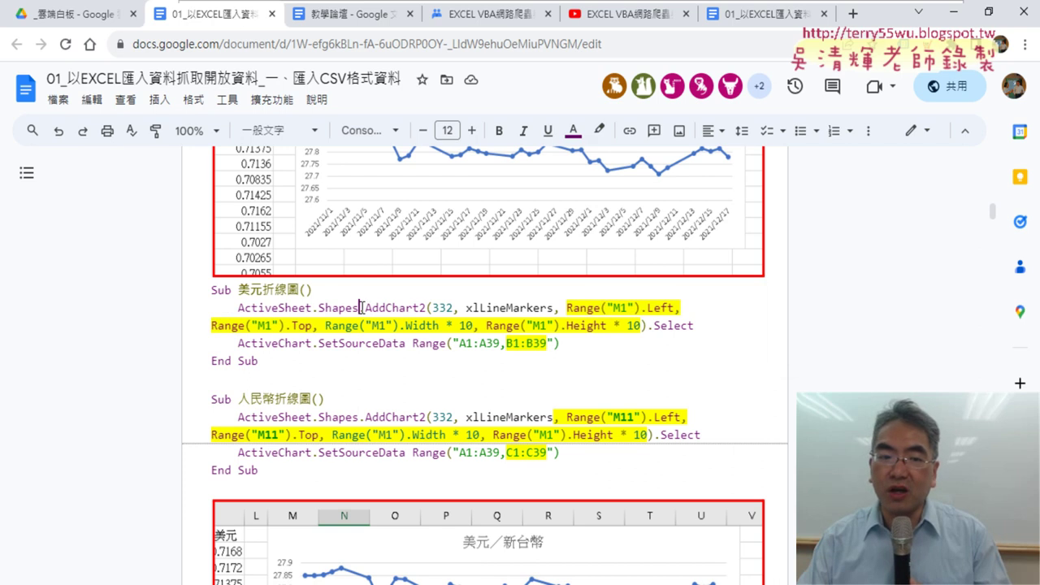
pyautogui.moveTo(361, 307); pyautogui.dragTo(427, 307)
pyautogui.click(428, 308)
pyautogui.moveTo(318, 343); pyautogui.dragTo(412, 344)
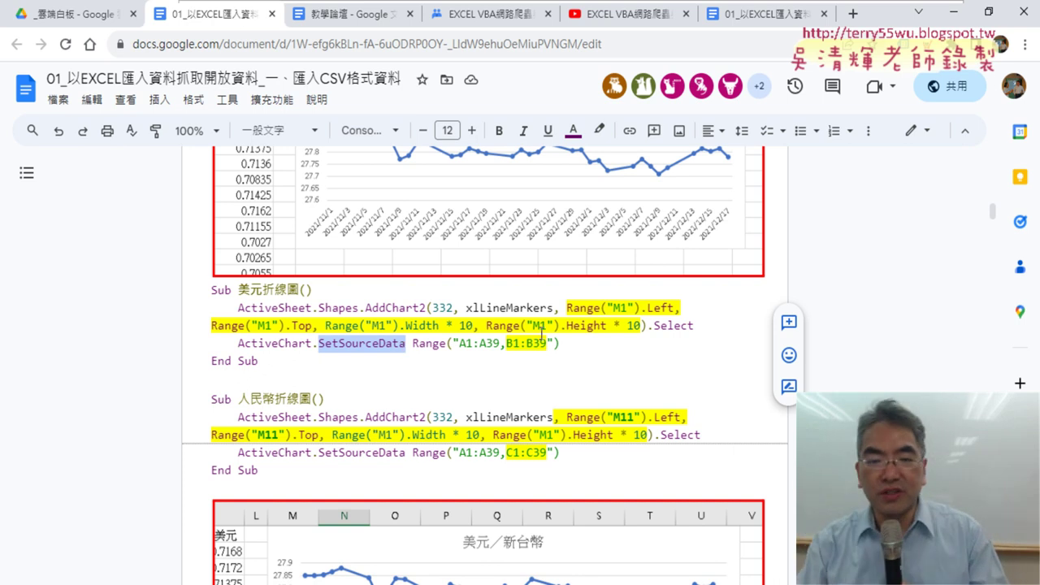
pyautogui.moveTo(460, 343); pyautogui.dragTo(494, 347)
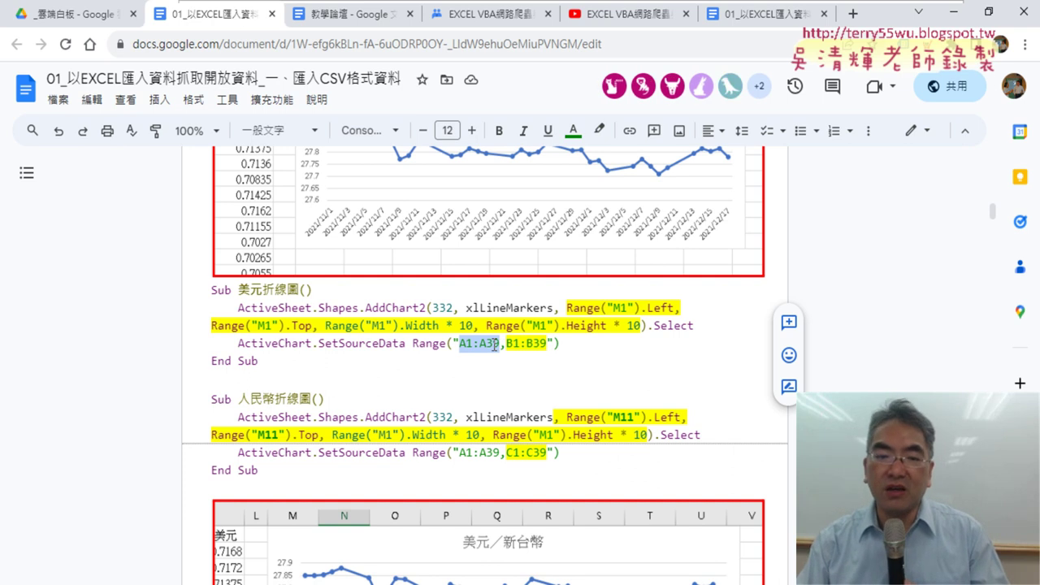
pyautogui.click(501, 346)
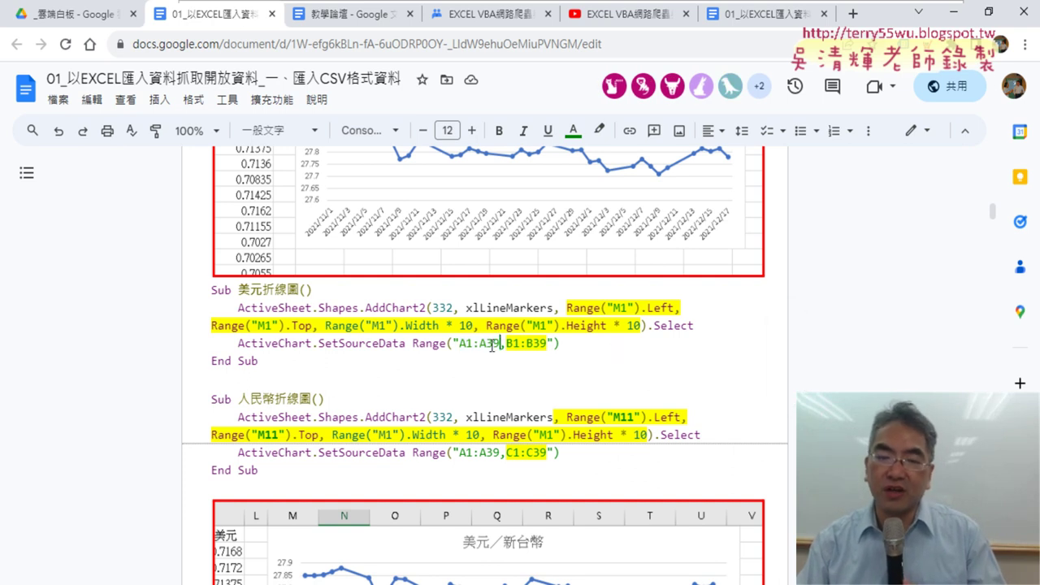
pyautogui.moveTo(488, 344); pyautogui.dragTo(499, 345)
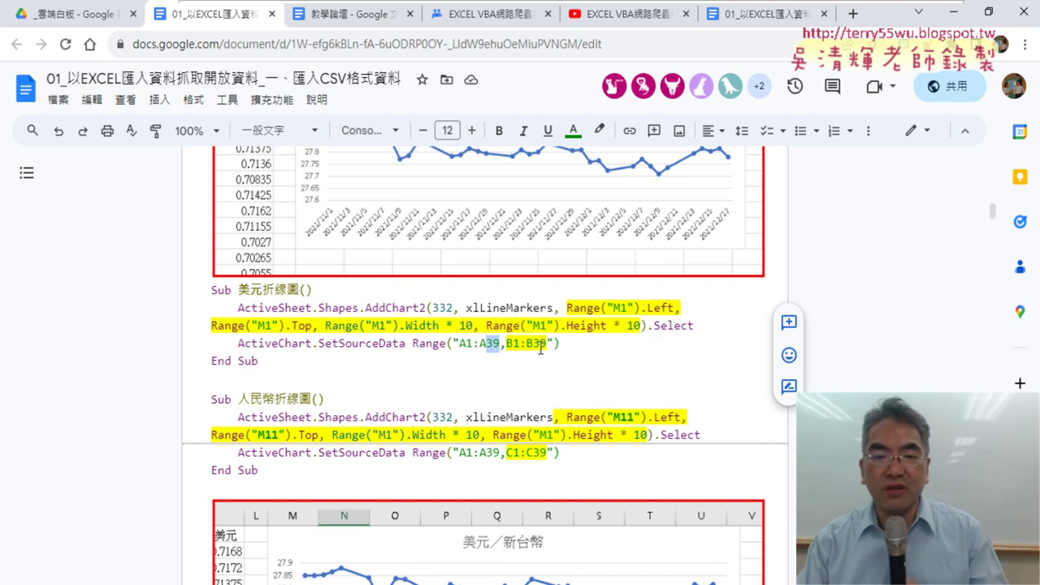
pyautogui.moveTo(508, 345); pyautogui.dragTo(546, 346)
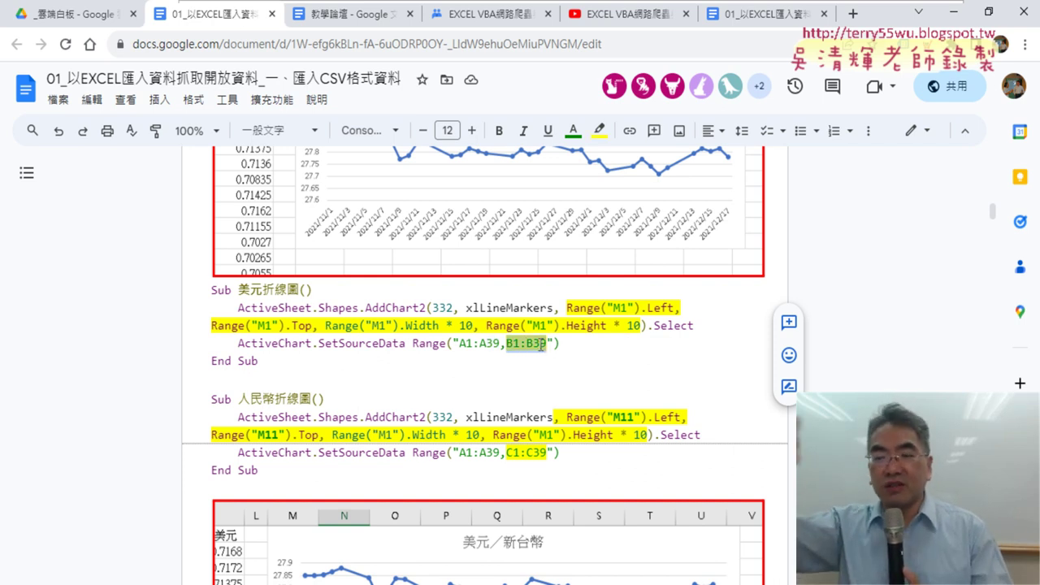
pyautogui.scroll(2, 362, 213)
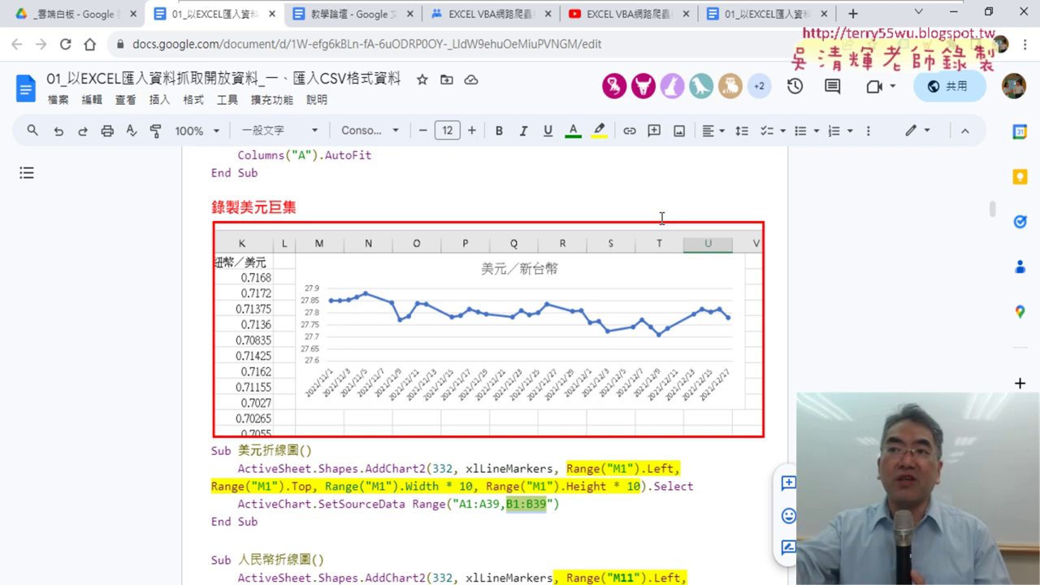
pyautogui.scroll(-3, 662, 218)
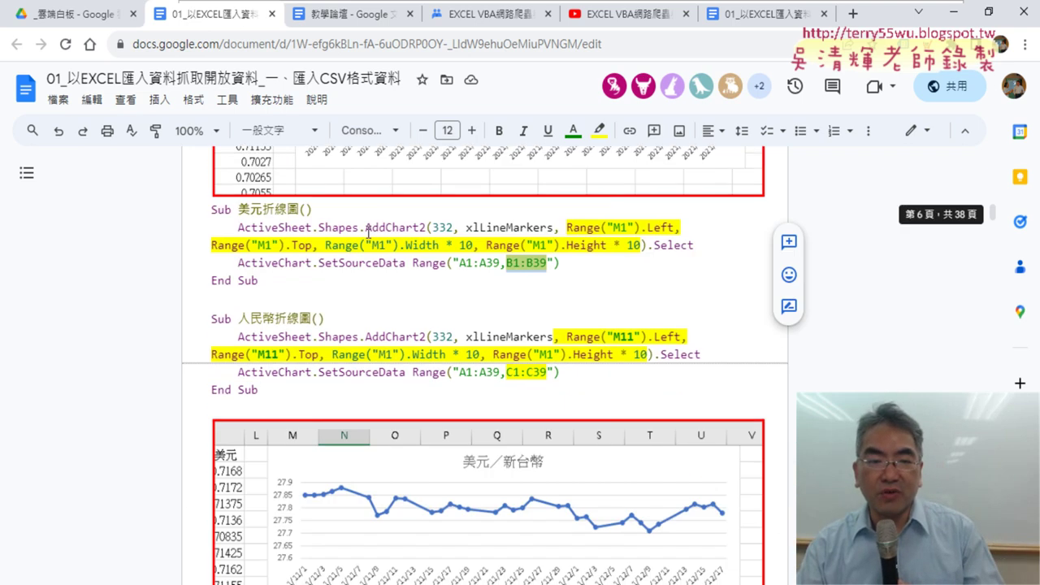
pyautogui.click(369, 356)
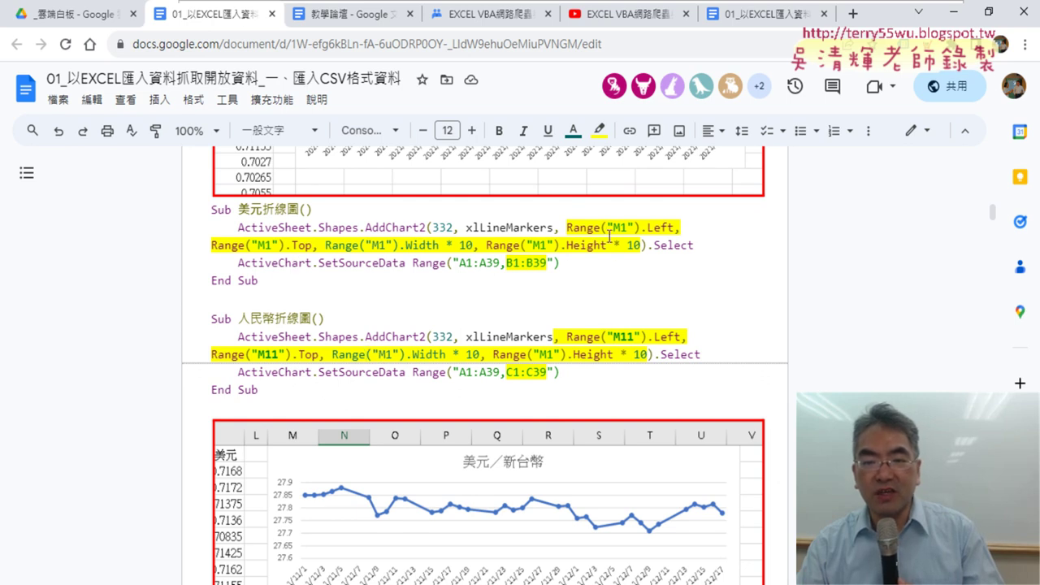
pyautogui.moveTo(620, 227); pyautogui.dragTo(630, 228)
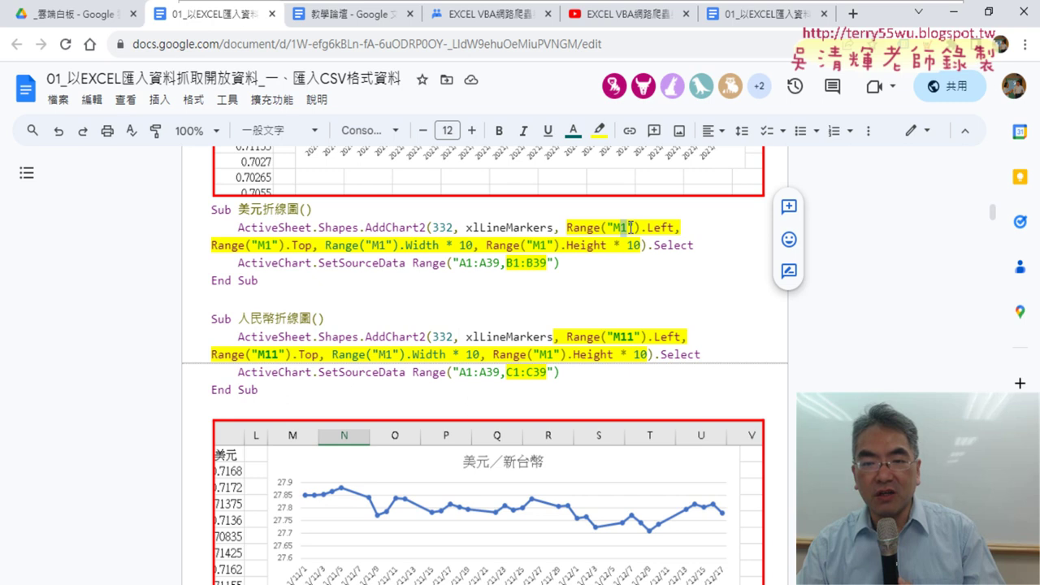
pyautogui.moveTo(622, 337); pyautogui.dragTo(636, 337)
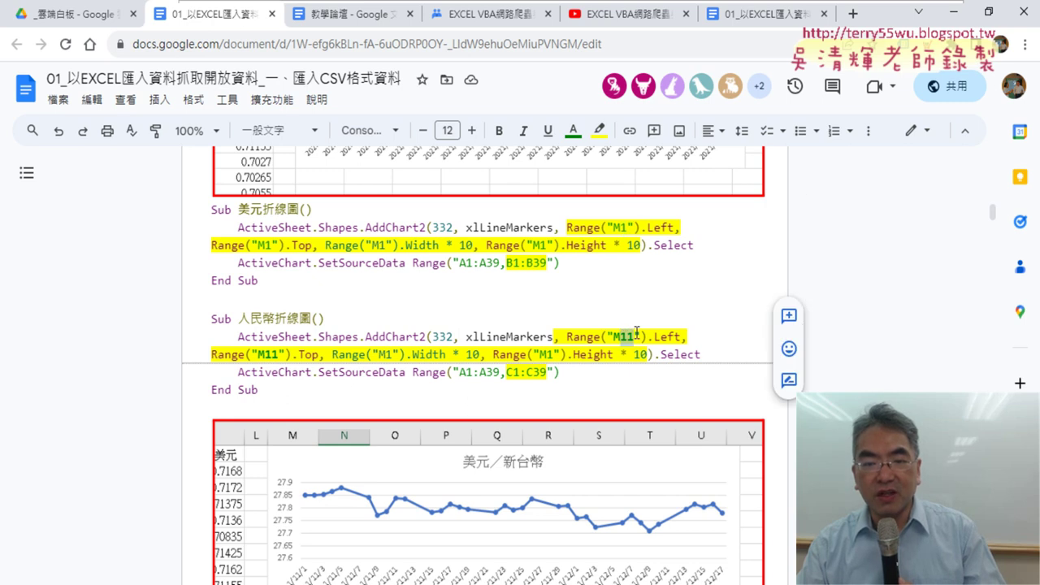
pyautogui.hotkey('ctrl', 'b')
pyautogui.click(508, 263)
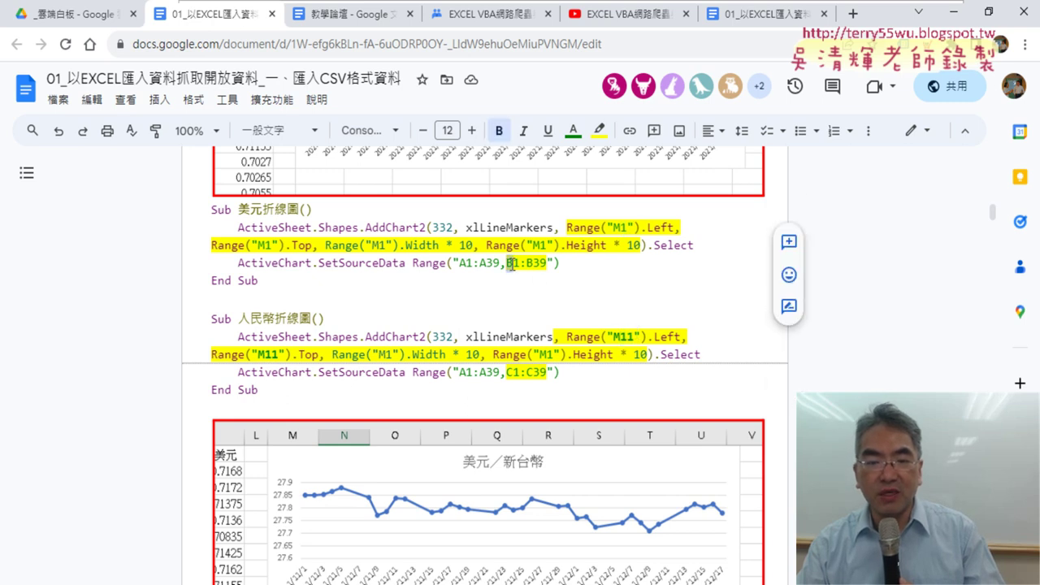
pyautogui.moveTo(506, 373); pyautogui.dragTo(513, 373)
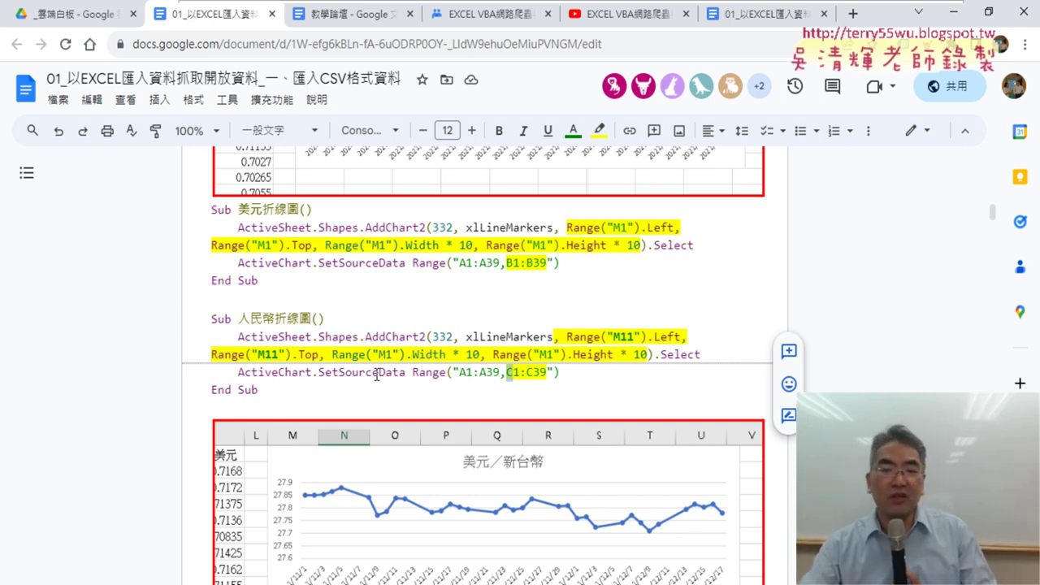
pyautogui.click(624, 226)
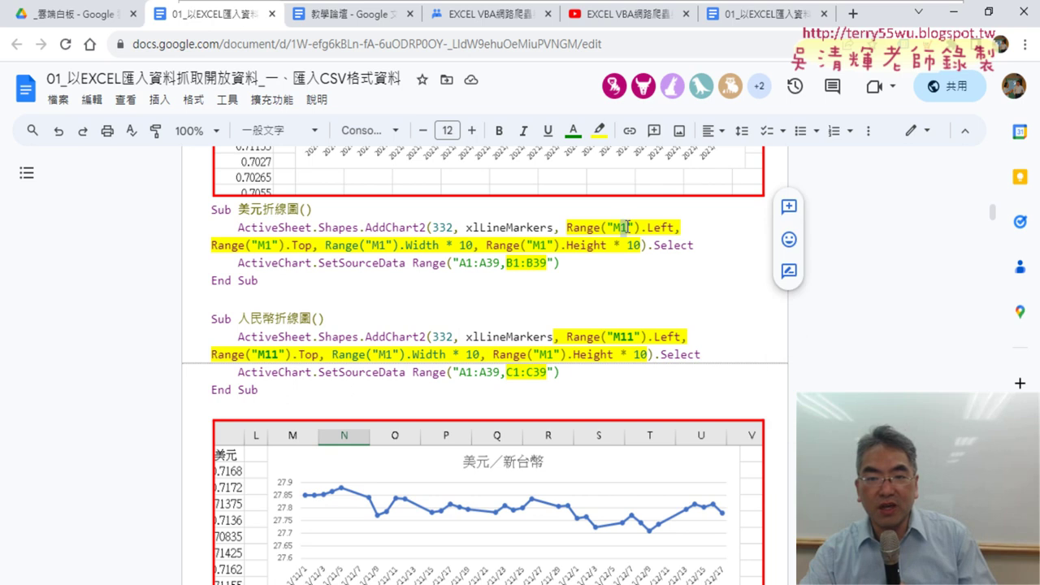
pyautogui.doubleClick(624, 226)
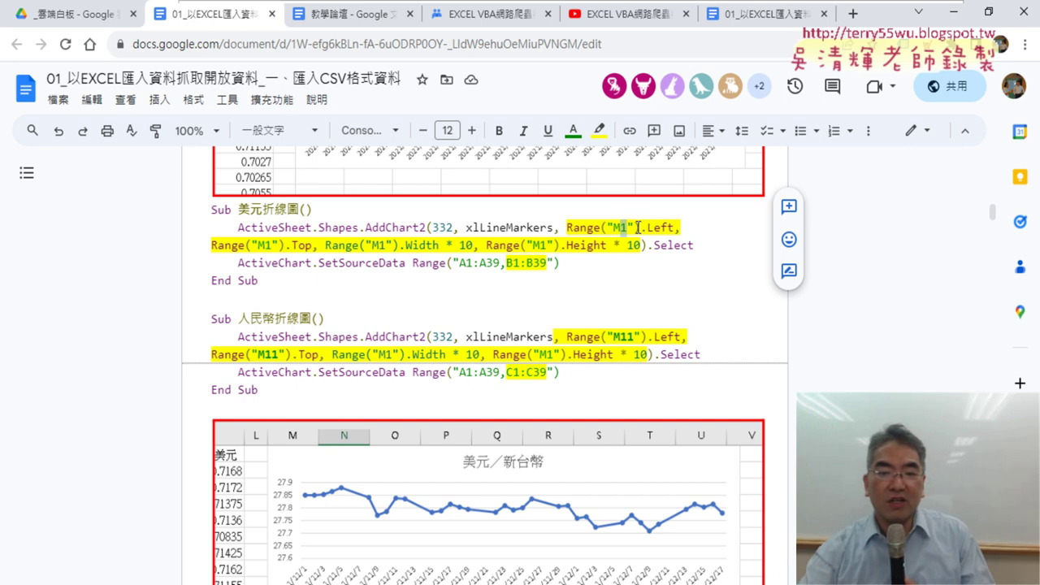
pyautogui.moveTo(623, 339); pyautogui.dragTo(632, 336)
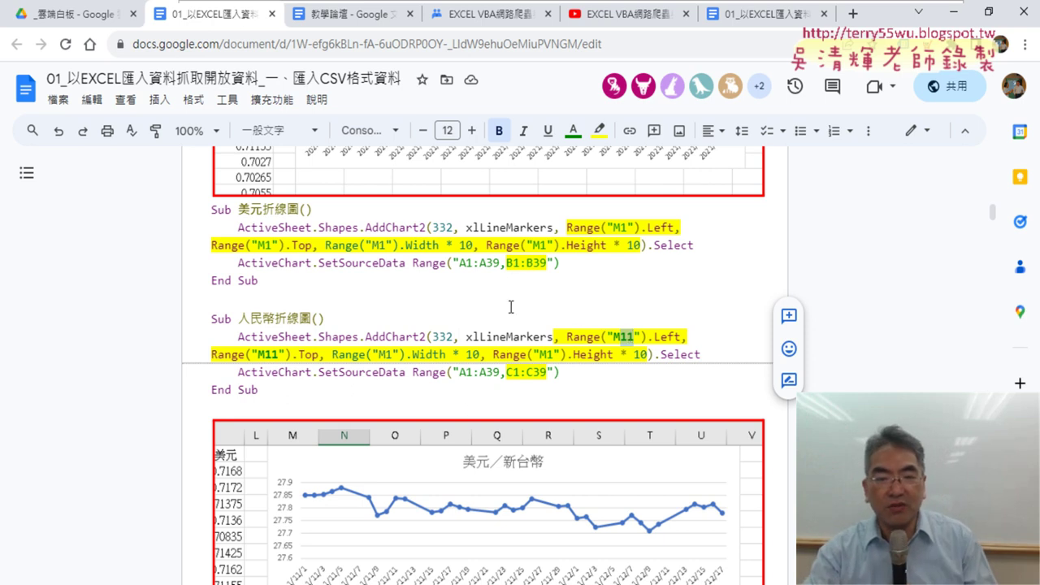
pyautogui.moveTo(507, 265); pyautogui.dragTo(514, 267)
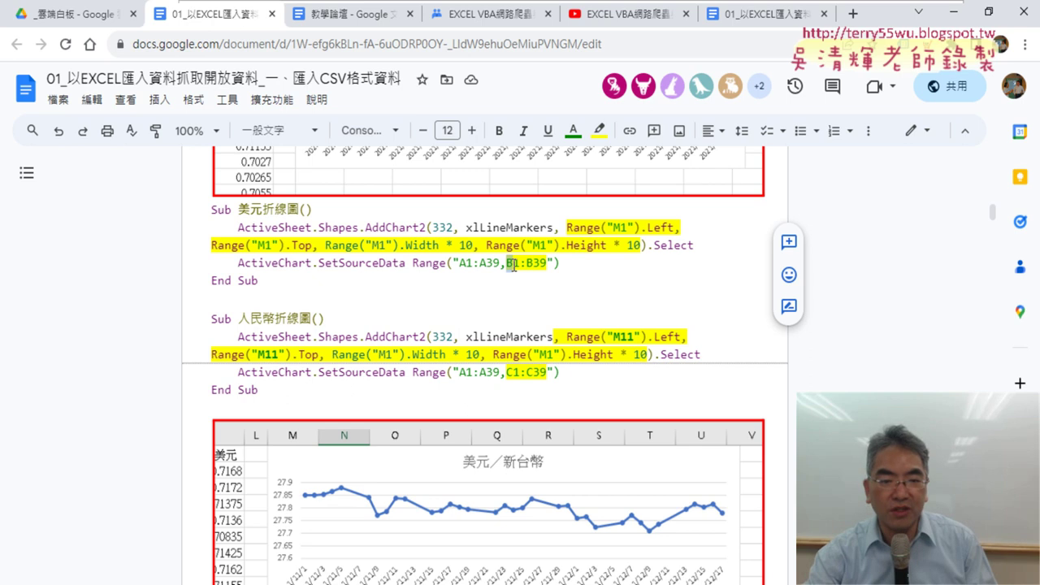
pyautogui.scroll(-4, 514, 266)
# Point out the 全部折線圖 and 刪圖 macros, including ChartObjects.Delete, then switch to 外匯資料下載.xlsm
pyautogui.scroll(-3, 514, 268)
pyautogui.scroll(-3, 571, 348)
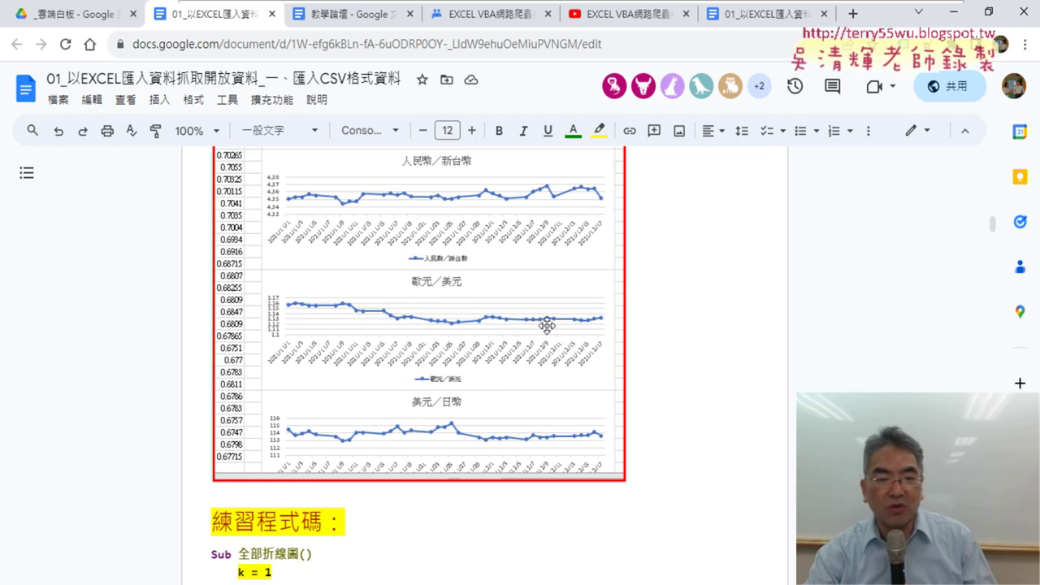
pyautogui.scroll(-2, 546, 325)
pyautogui.scroll(-2, 553, 325)
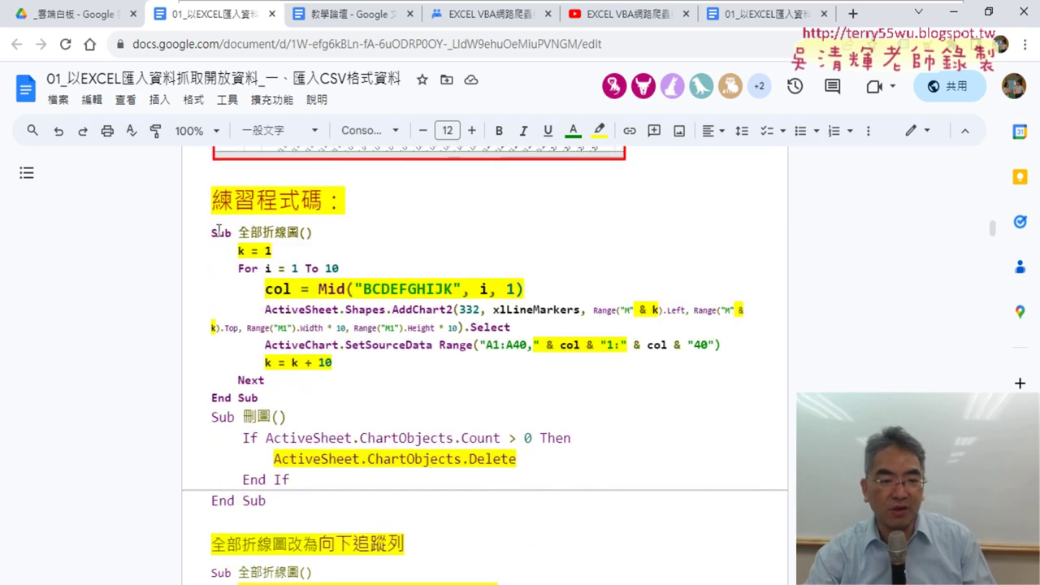
pyautogui.moveTo(211, 232); pyautogui.dragTo(264, 394)
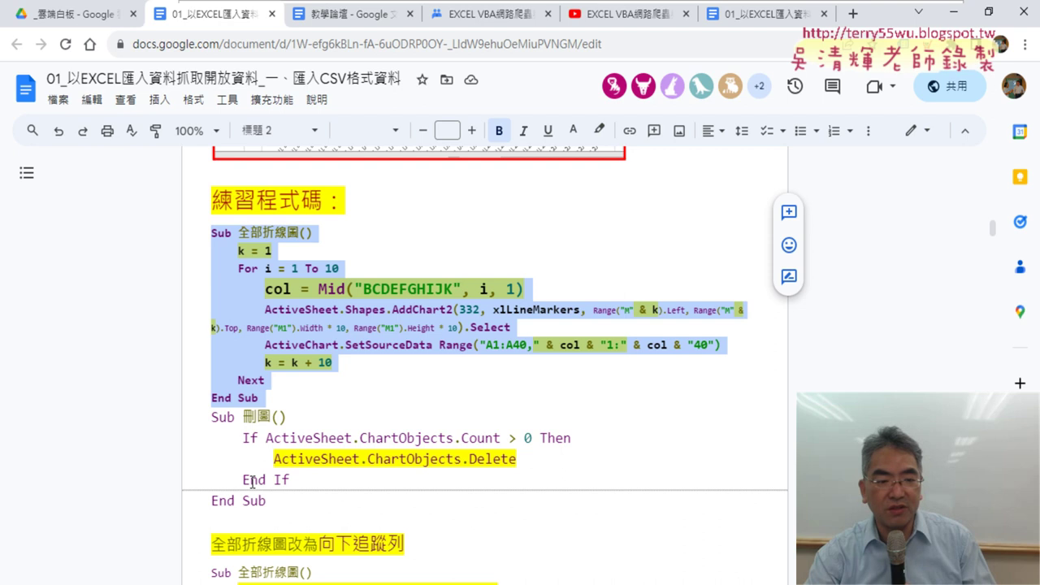
pyautogui.moveTo(208, 415); pyautogui.dragTo(286, 499)
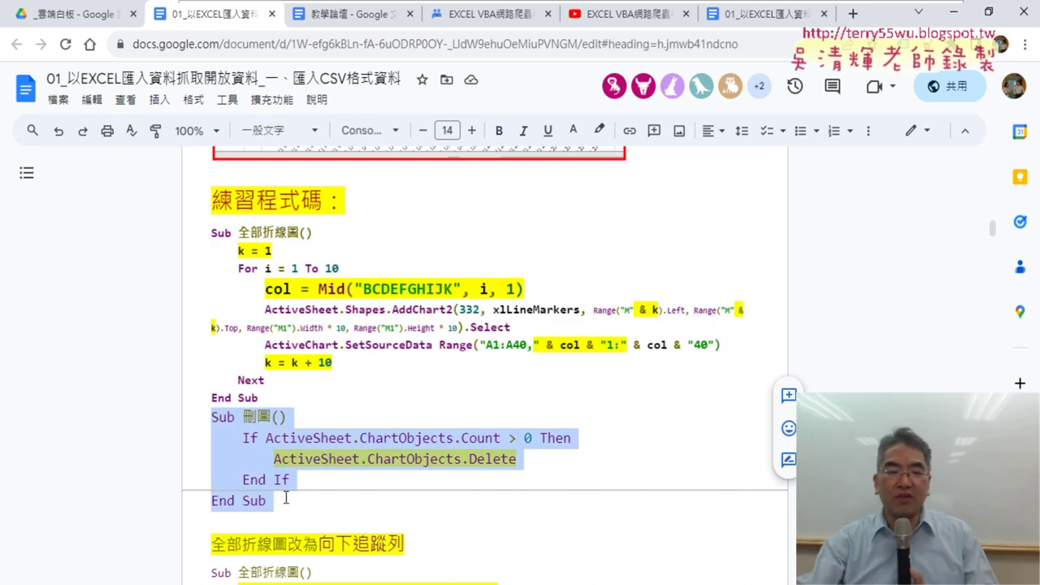
pyautogui.moveTo(536, 467); pyautogui.dragTo(363, 461)
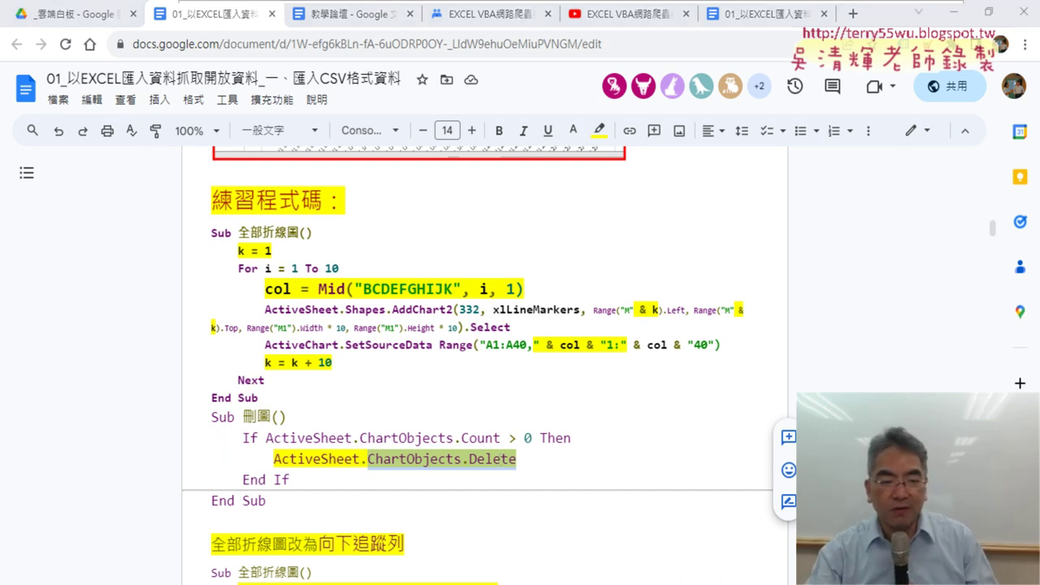
pyautogui.hotkey('alt', 'Tab')
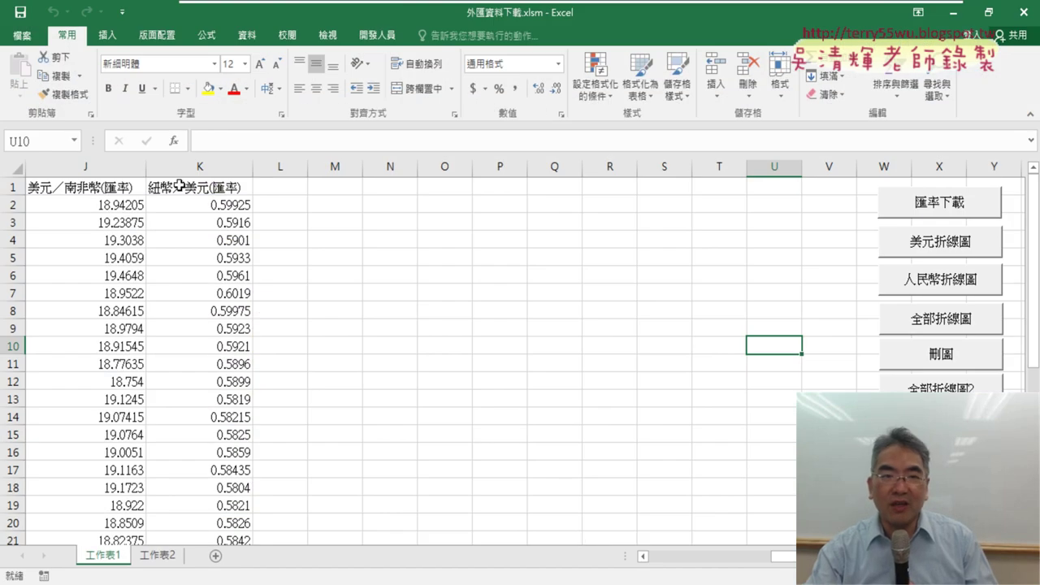
pyautogui.click(22, 35)
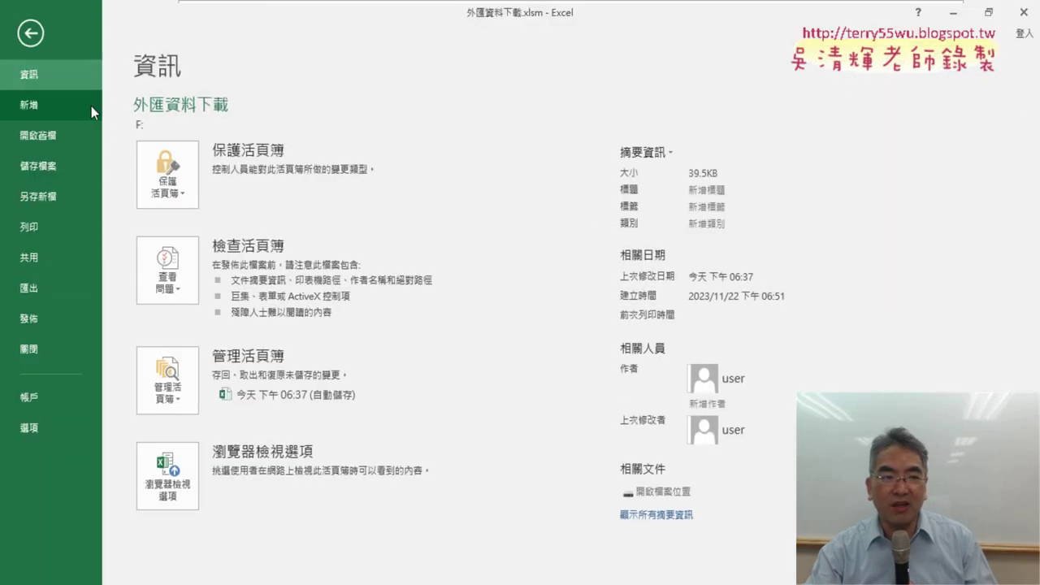
pyautogui.click(25, 105)
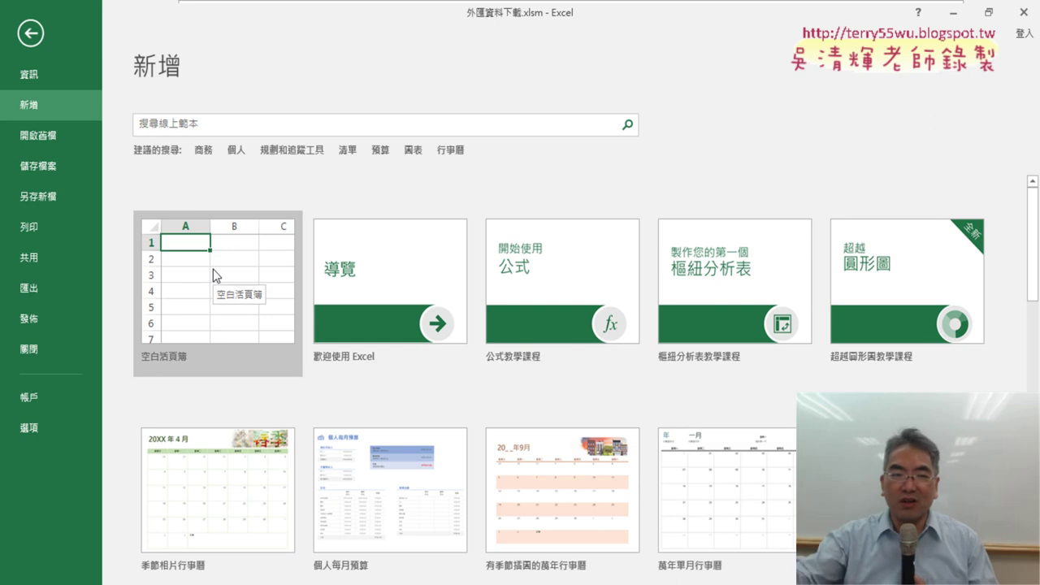
pyautogui.click(33, 34)
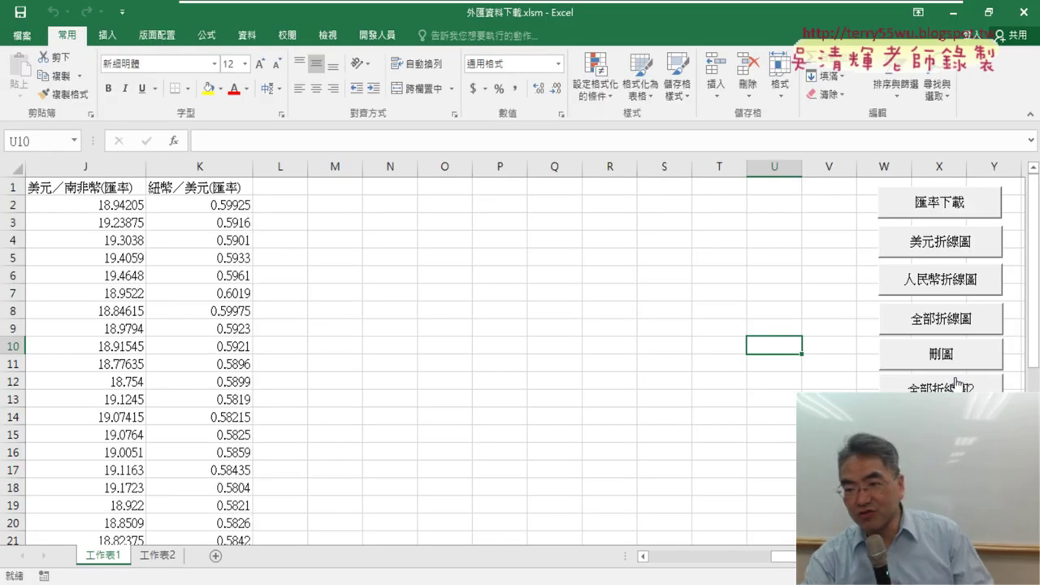
pyautogui.click(939, 435)
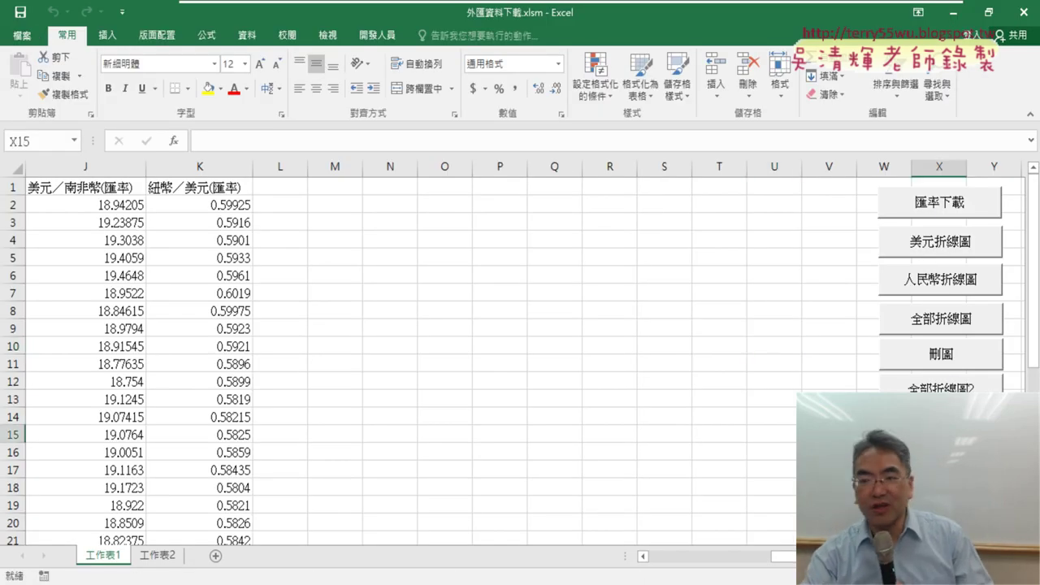
# Open the code behind the 匯率下載 button via 指定巨集 > 編輯
pyautogui.rightClick(949, 210)
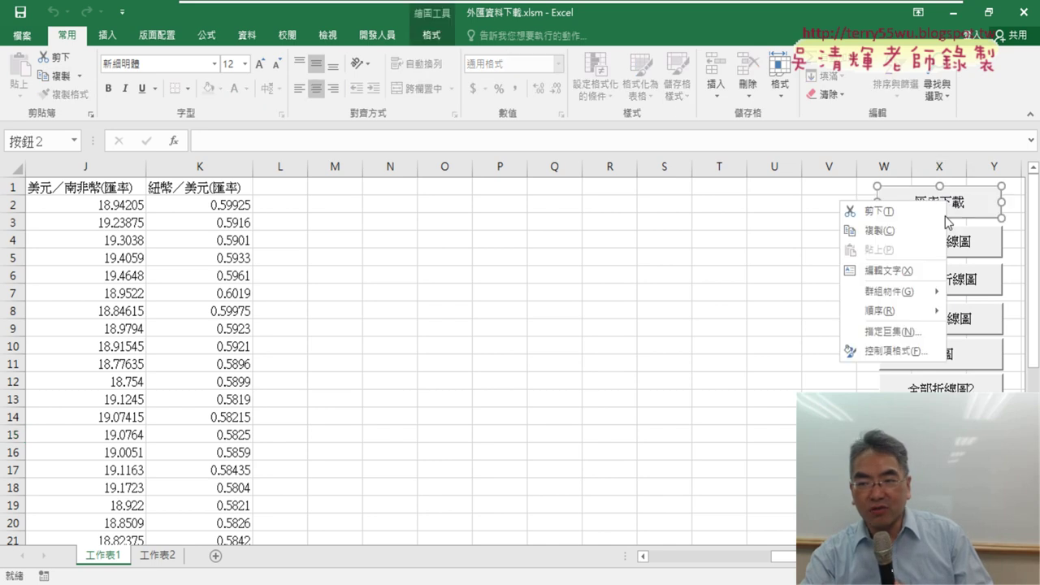
pyautogui.click(910, 321)
pyautogui.click(996, 207)
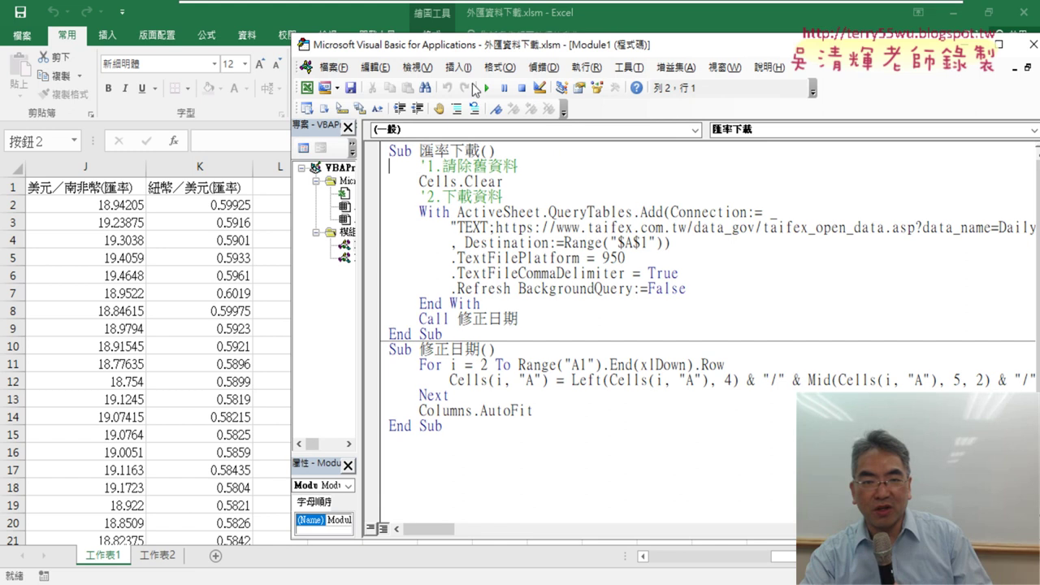
# Step through 匯率下載 with F8, clearing the sheet and re-downloading rates, then view the sheet
pyautogui.press('F8')
pyautogui.press('F8')
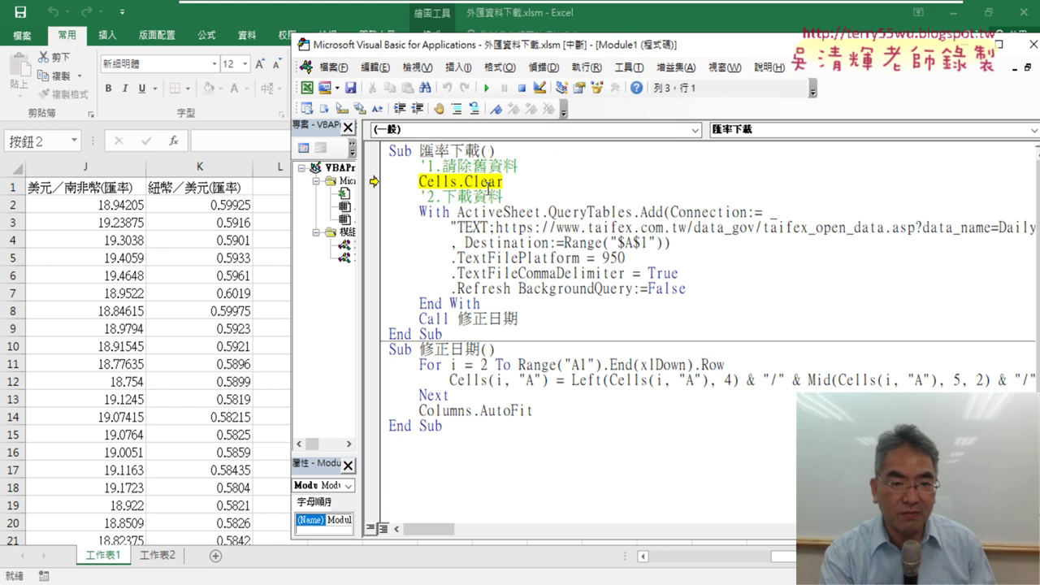
pyautogui.press('F8')
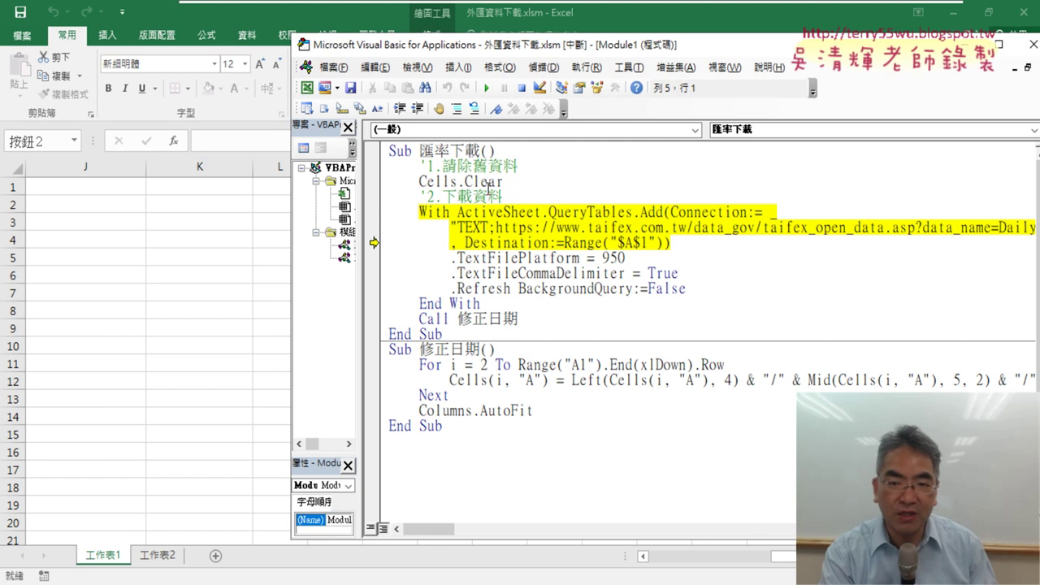
pyautogui.press('F8')
pyautogui.press('F8')
pyautogui.press('F8')
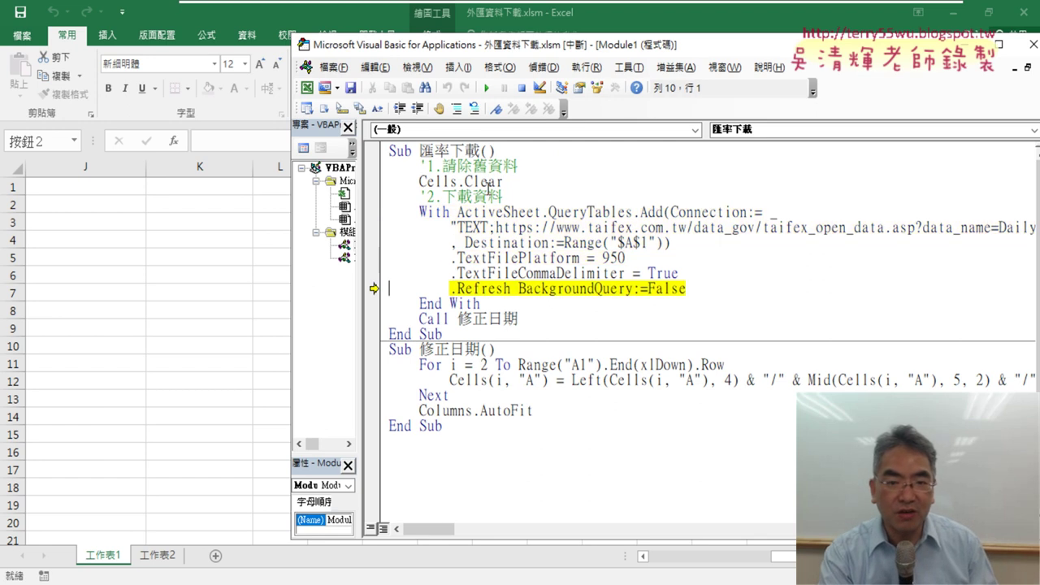
pyautogui.press('F8')
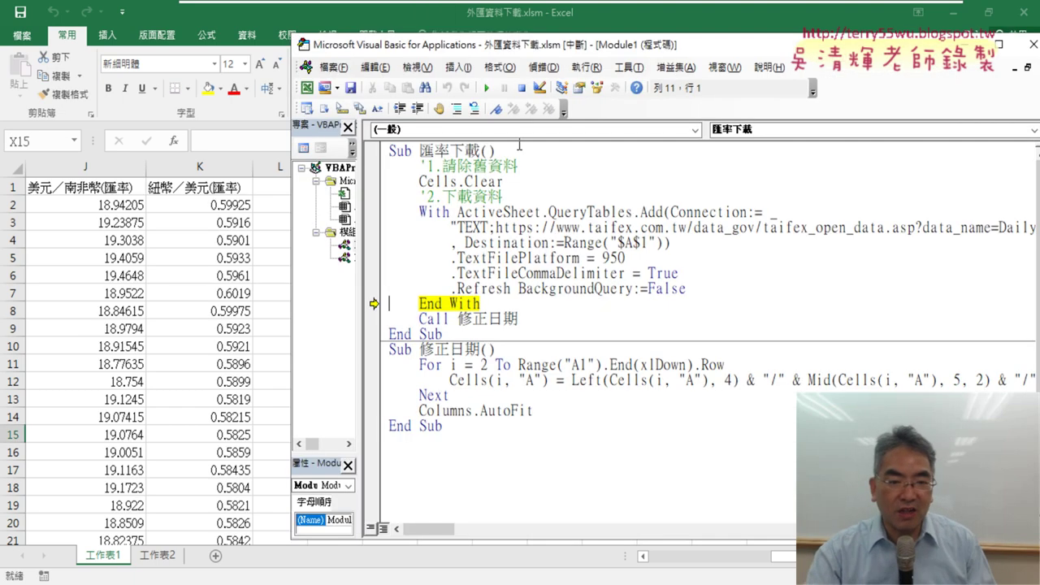
pyautogui.click(199, 520)
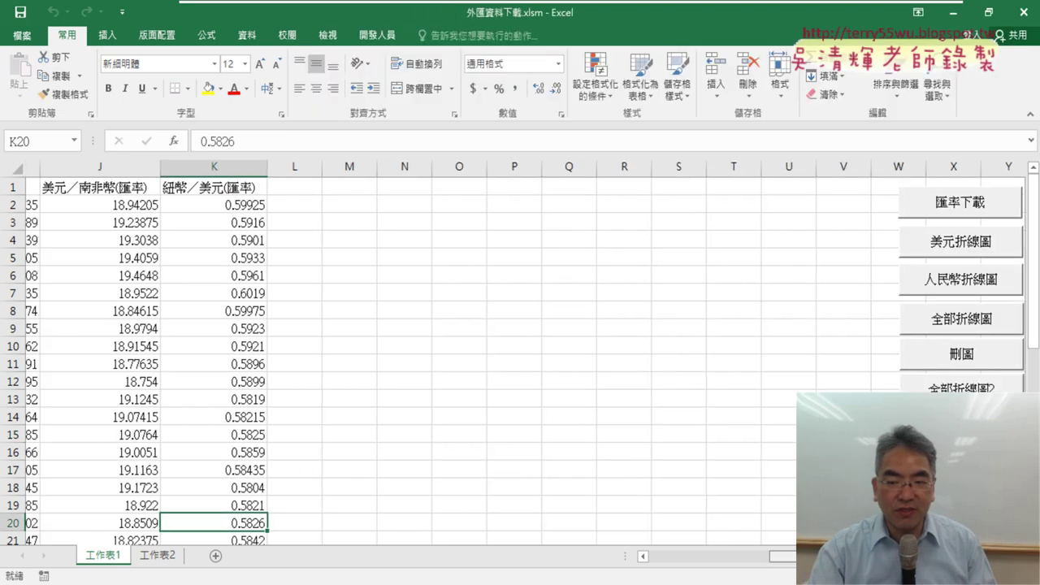
# Select date column A, then return to the VBA editor from the Developer tab
pyautogui.hscroll(-5, 582, 533)
pyautogui.click(66, 174)
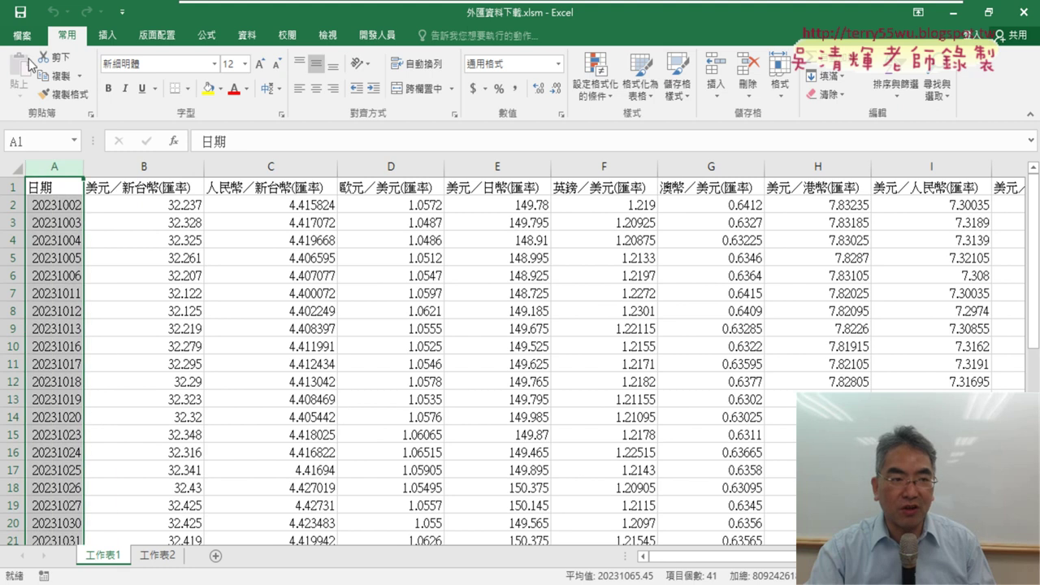
pyautogui.click(376, 35)
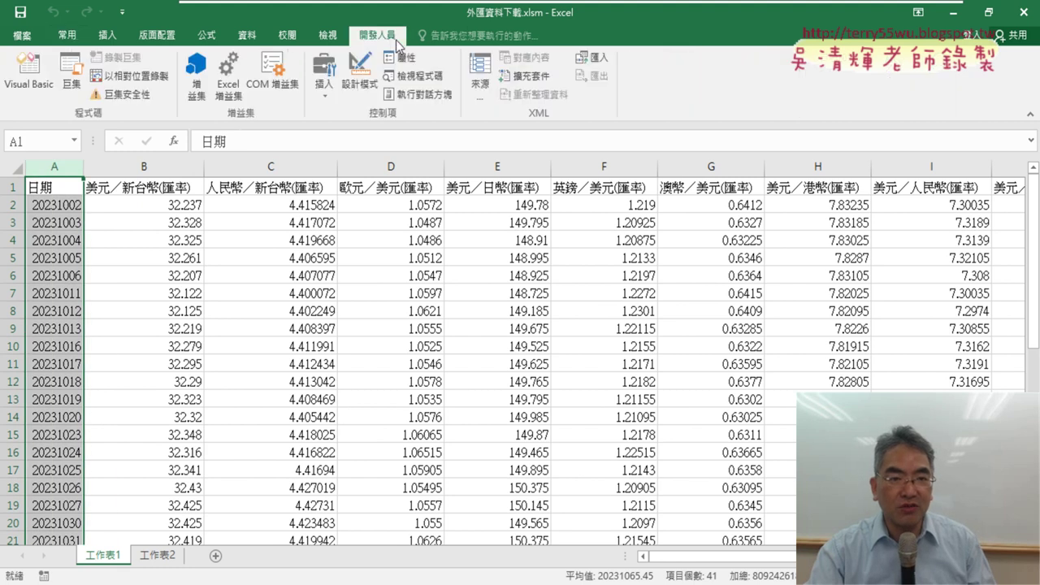
pyautogui.click(28, 73)
# Step into 修正日期 and confirm Range("A1").End(xlDown).Row evaluates to 41
pyautogui.press('F8')
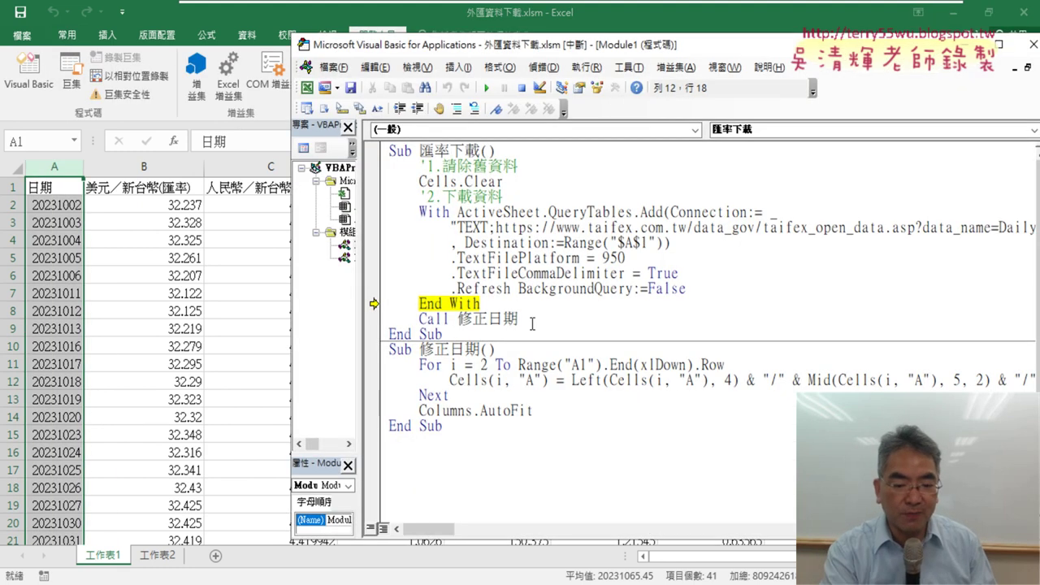
pyautogui.press('F8')
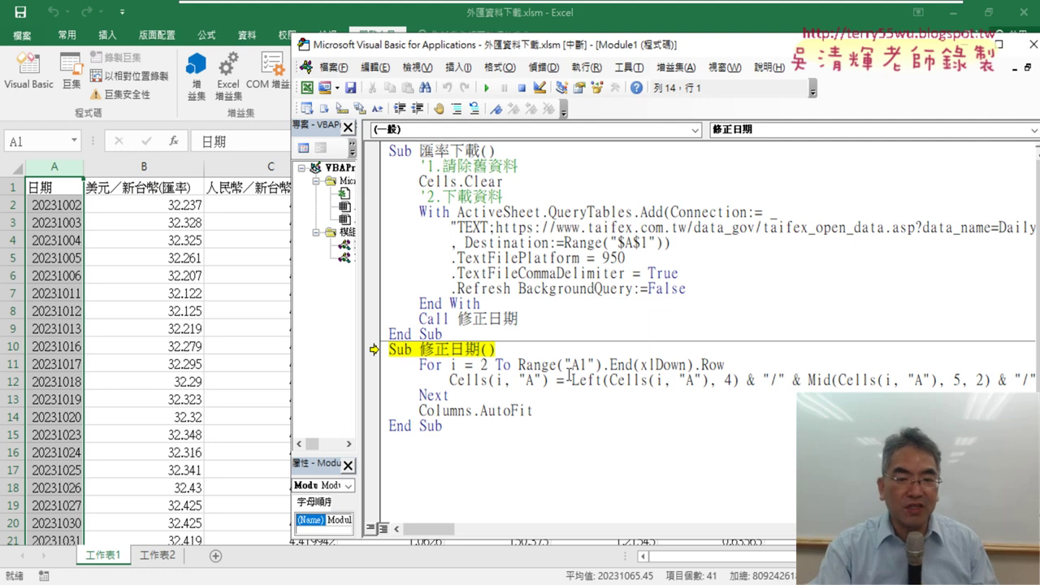
pyautogui.press('F8')
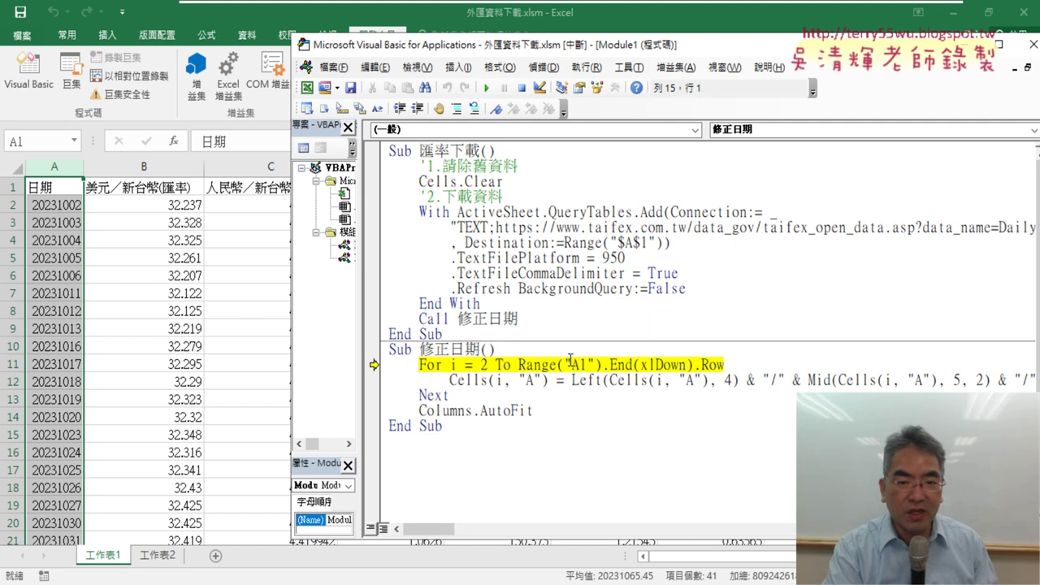
pyautogui.moveTo(665, 372)
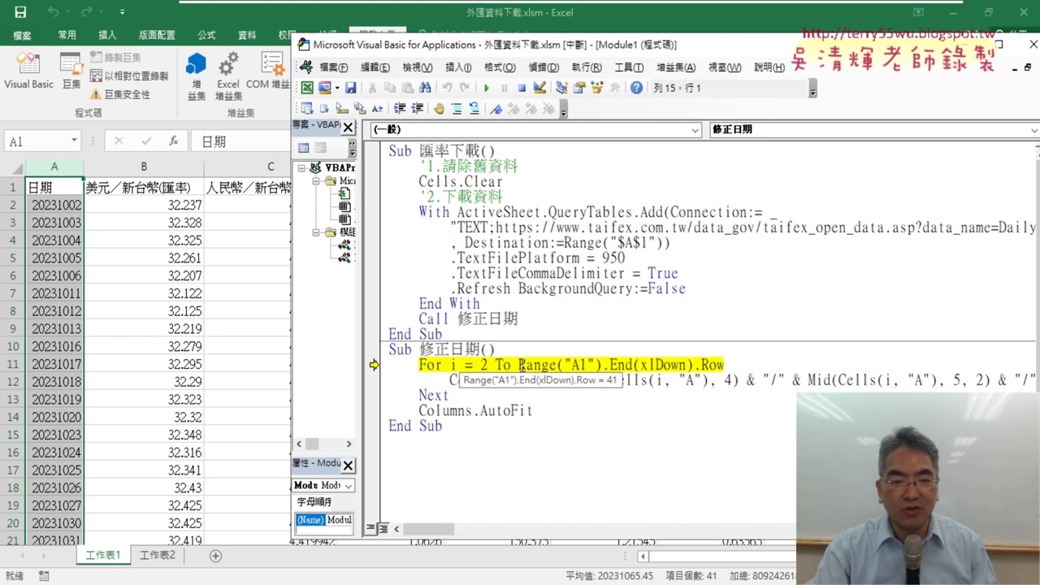
pyautogui.moveTo(517, 364); pyautogui.dragTo(754, 368)
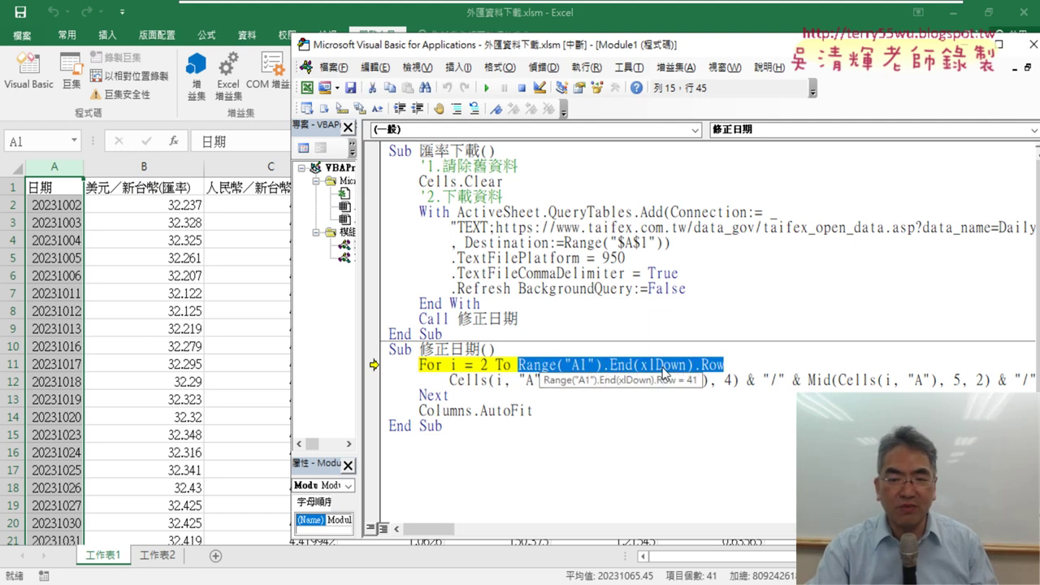
pyautogui.click(55, 188)
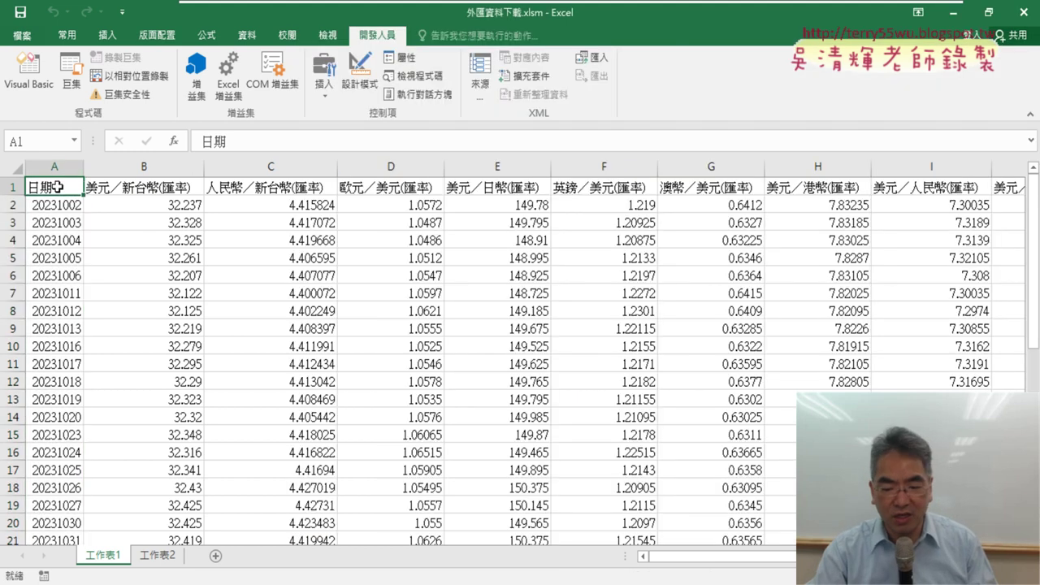
pyautogui.hotkey('ctrl', 'Down')
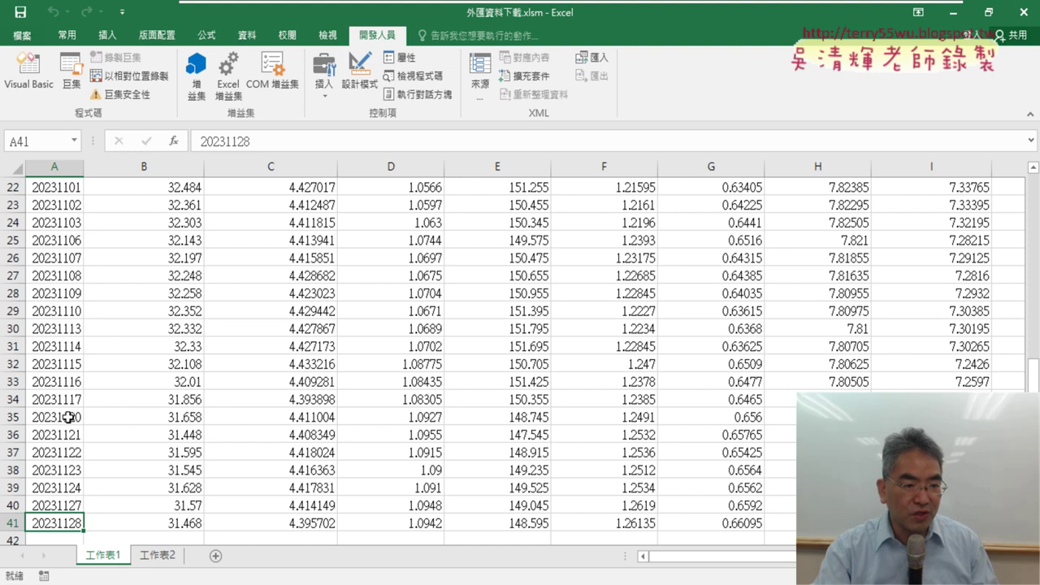
pyautogui.click(67, 453)
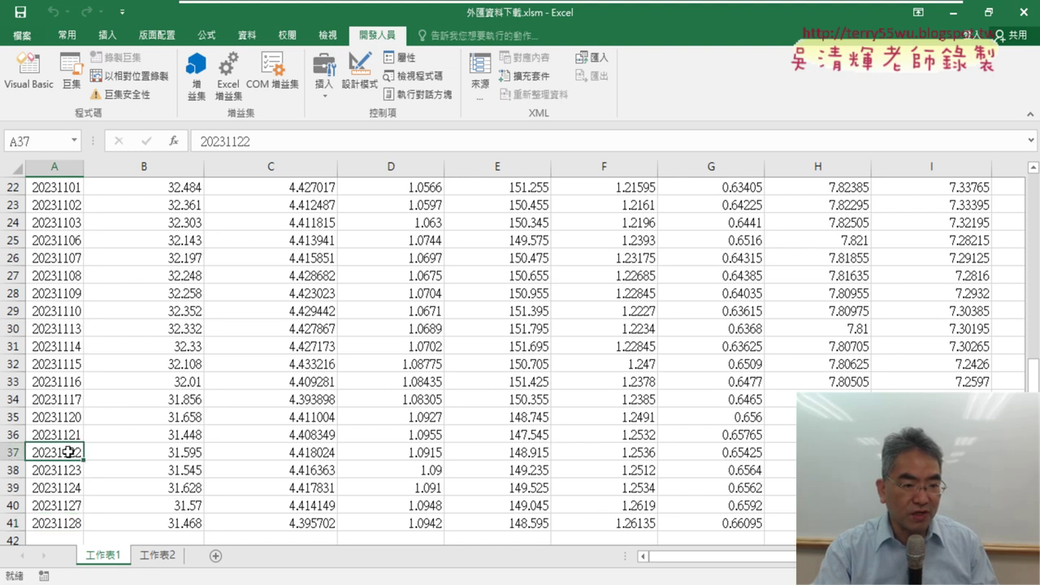
pyautogui.click(57, 524)
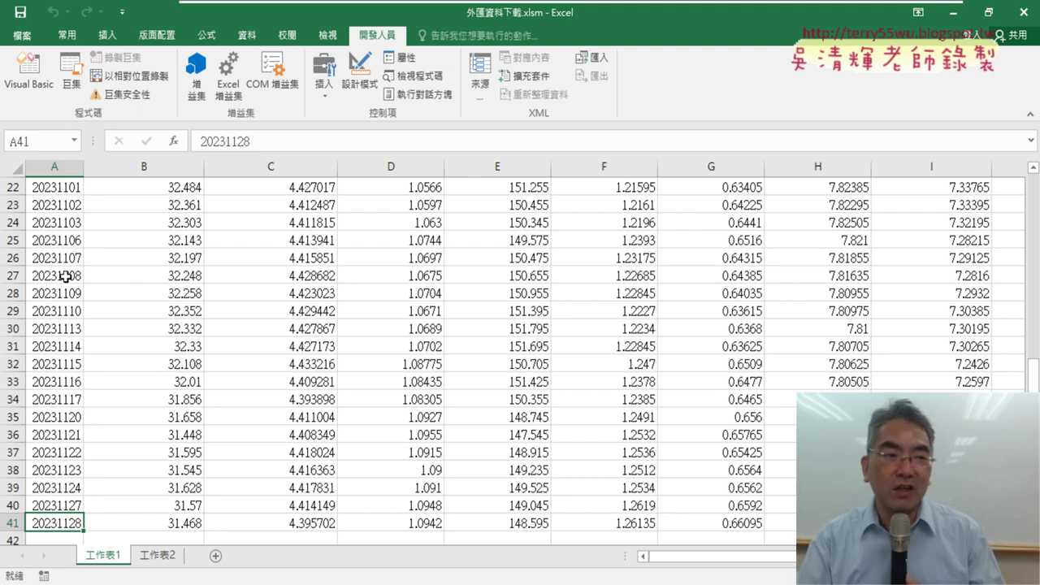
pyautogui.click(29, 71)
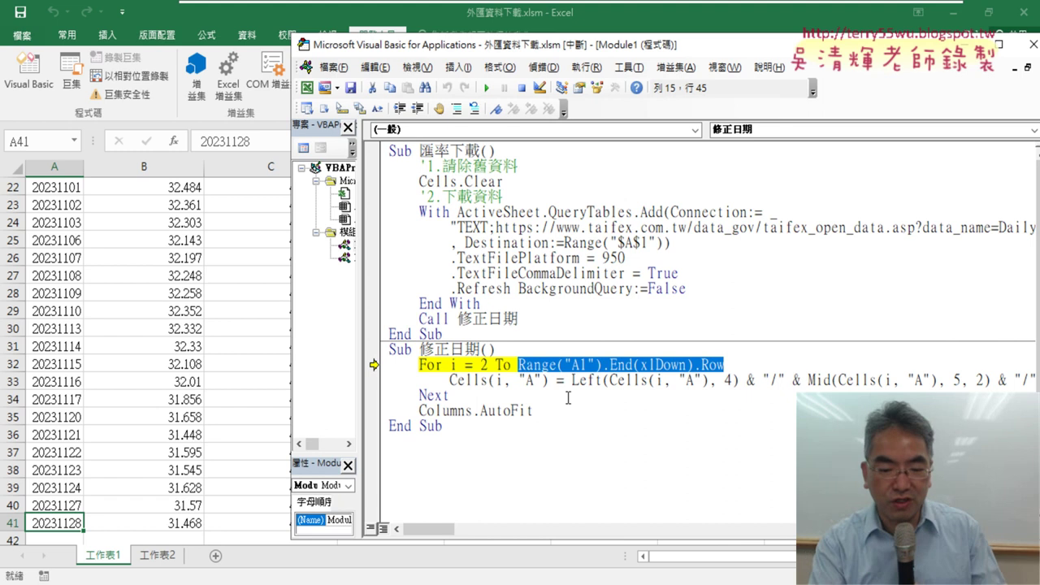
# Return to the top of the worksheet and reopen the paused 修正日期 macro code
pyautogui.click(54, 523)
pyautogui.hotkey('ctrl', 'Home')
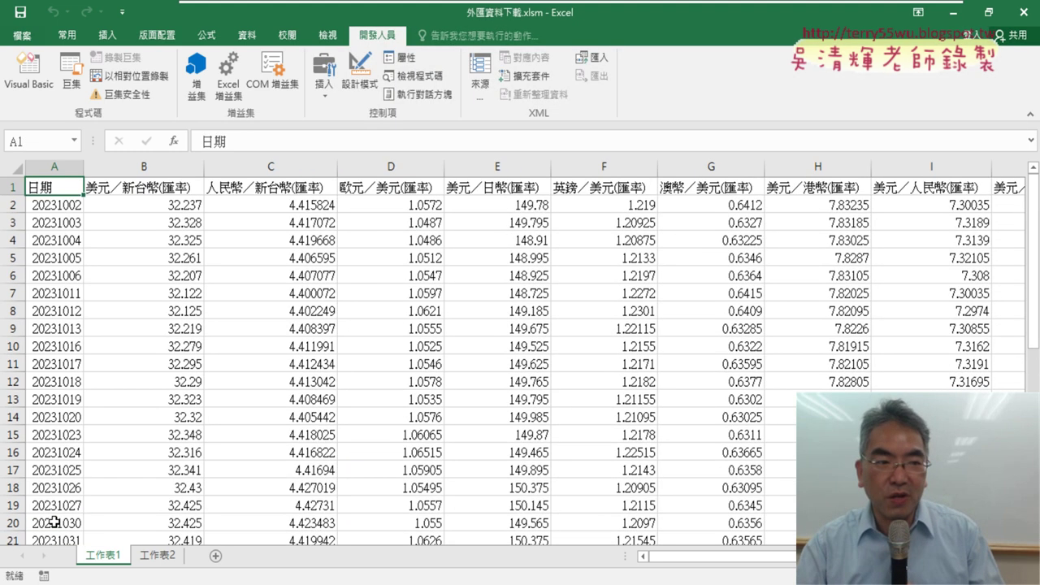
pyautogui.click(29, 71)
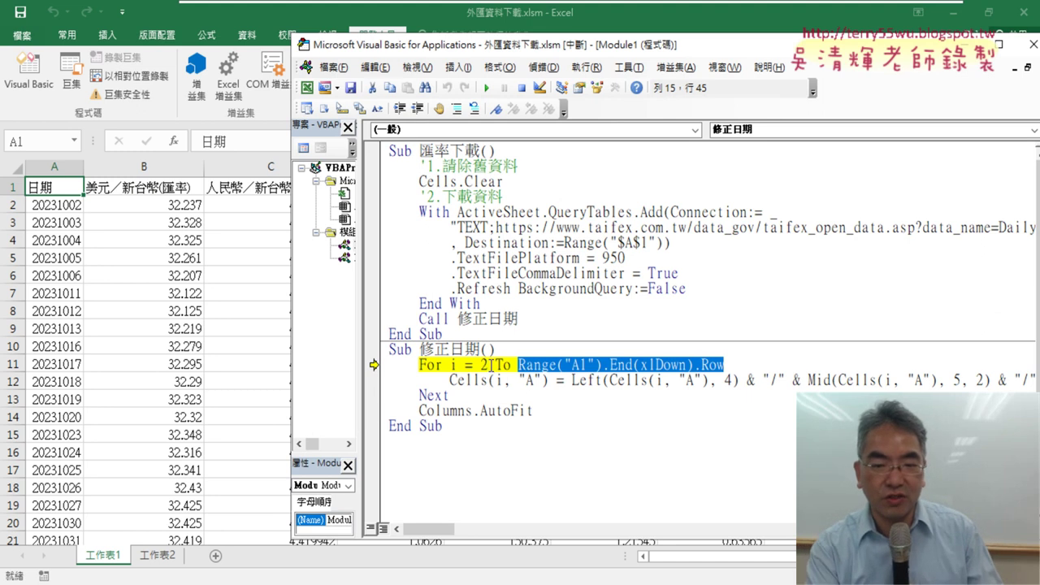
# Step through the date loop three times, then let 修正日期 finish and view the 2023/10/2 dates
pyautogui.press('F8')
pyautogui.press('F8')
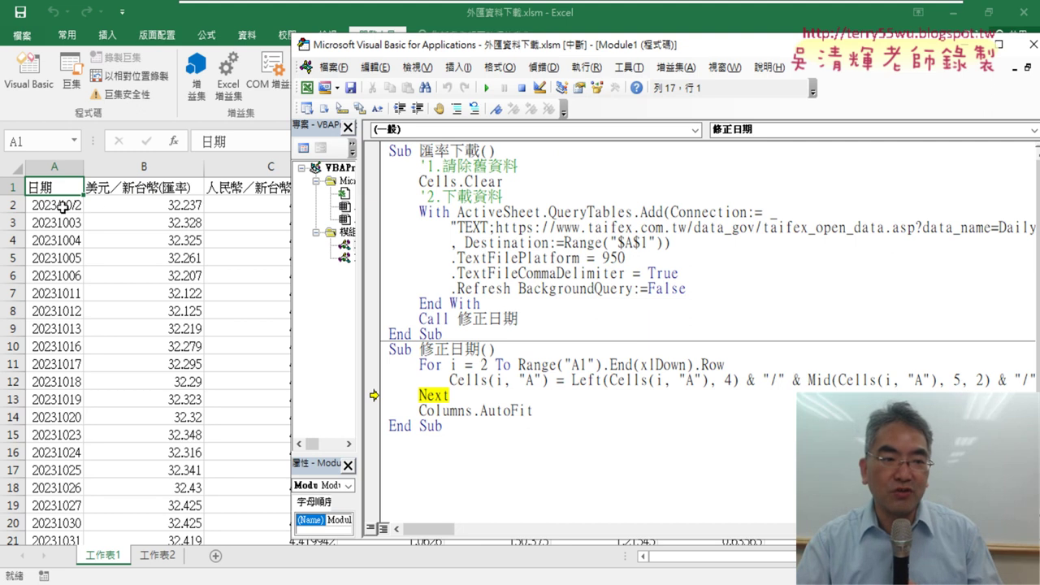
pyautogui.press('F8')
pyautogui.press('F8')
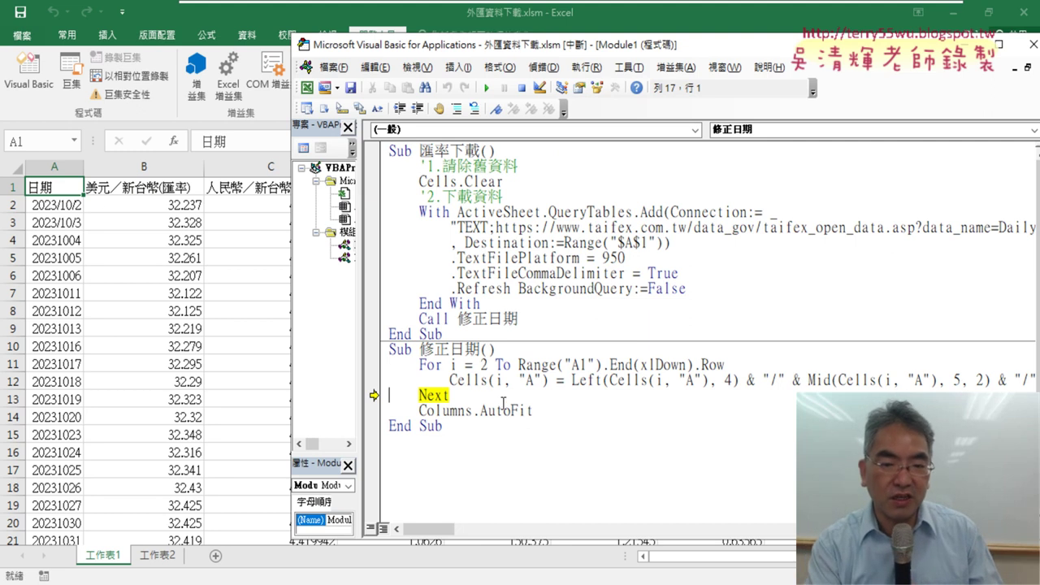
pyautogui.press('F8')
pyautogui.press('F8')
pyautogui.press('F8')
pyautogui.press('F8')
pyautogui.press('F8')
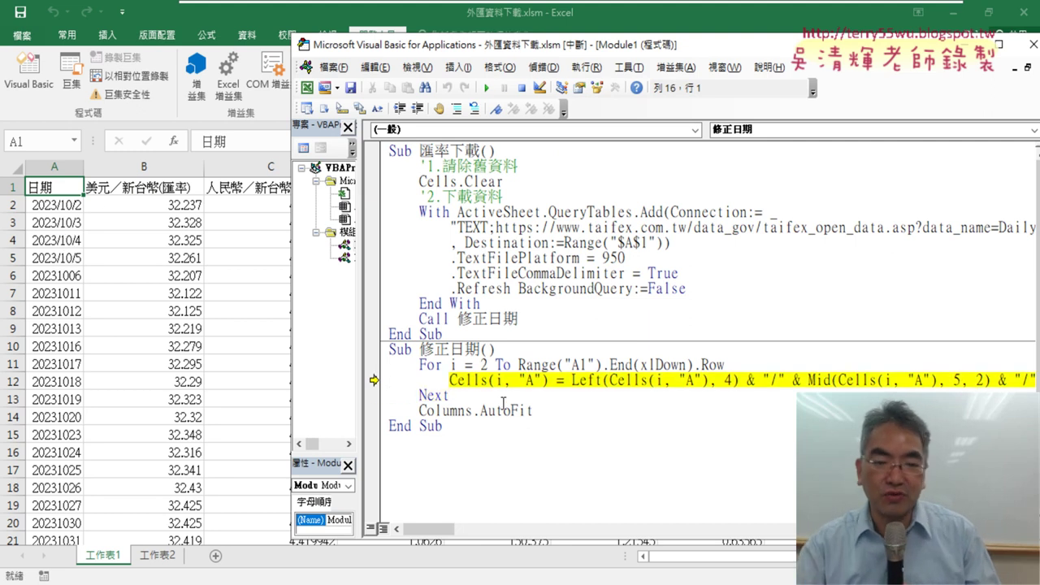
pyautogui.click(488, 87)
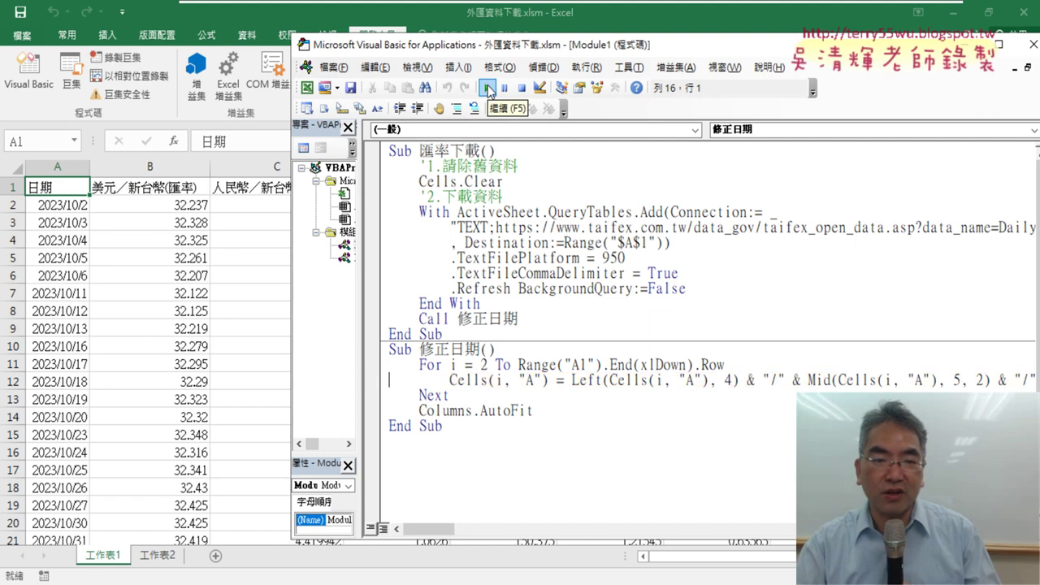
pyautogui.click(241, 279)
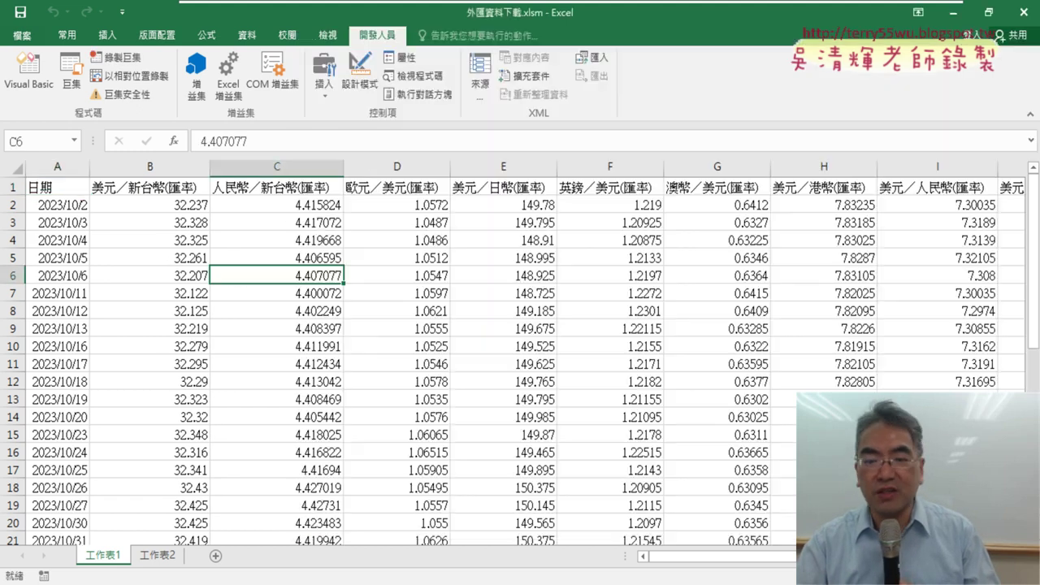
# Browse the converted rate data, then draw the 美元／新台幣(匯率) line chart with the 美元折線圖 macro
pyautogui.click(186, 208)
pyautogui.scroll(-3, 169, 248)
pyautogui.scroll(-4, 166, 260)
pyautogui.scroll(-1, 156, 284)
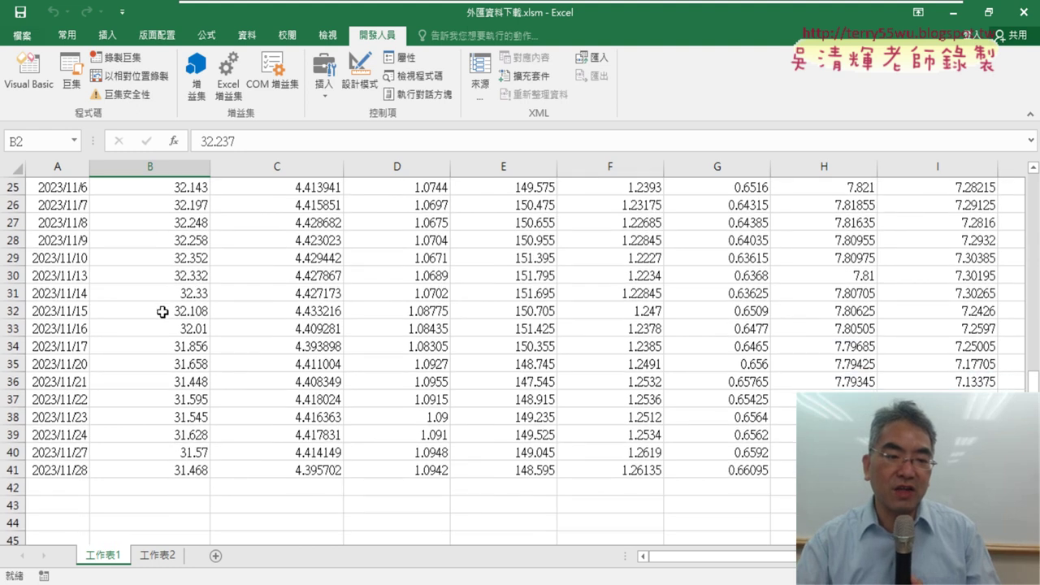
pyautogui.scroll(6, 158, 341)
pyautogui.scroll(2, 150, 369)
pyautogui.scroll(-5, 147, 359)
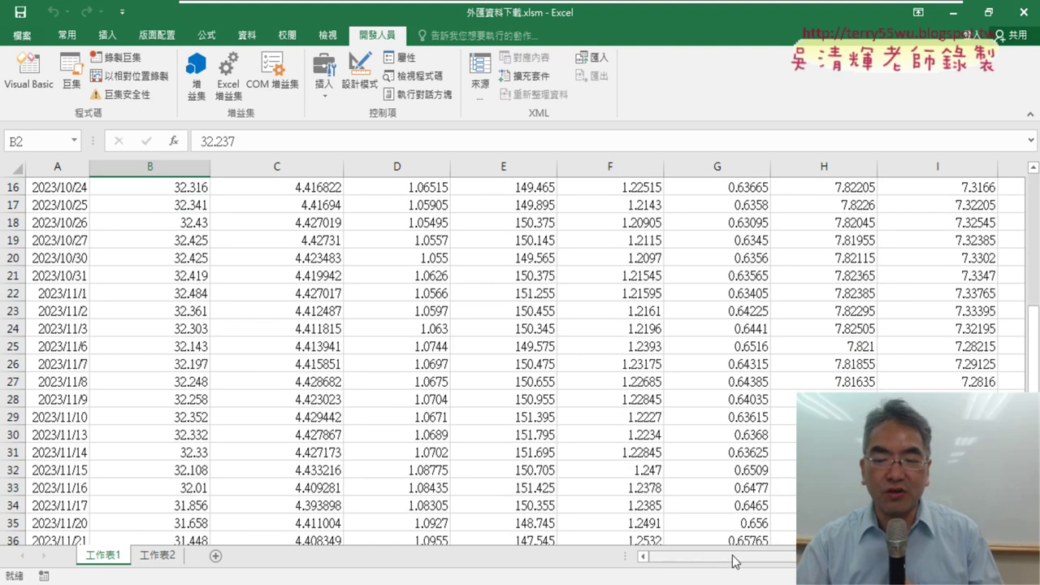
pyautogui.moveTo(734, 561); pyautogui.dragTo(873, 561)
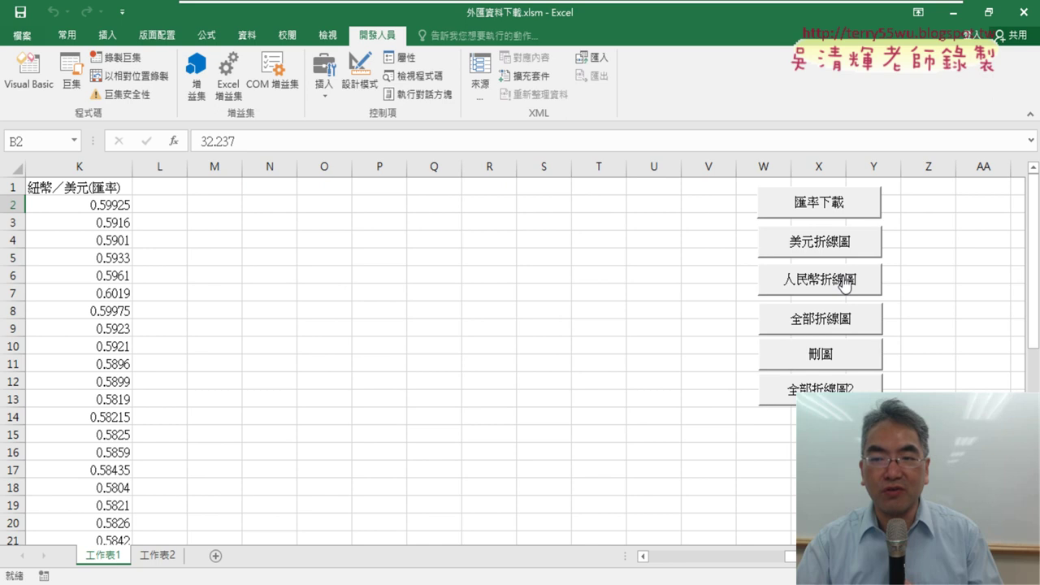
pyautogui.click(825, 243)
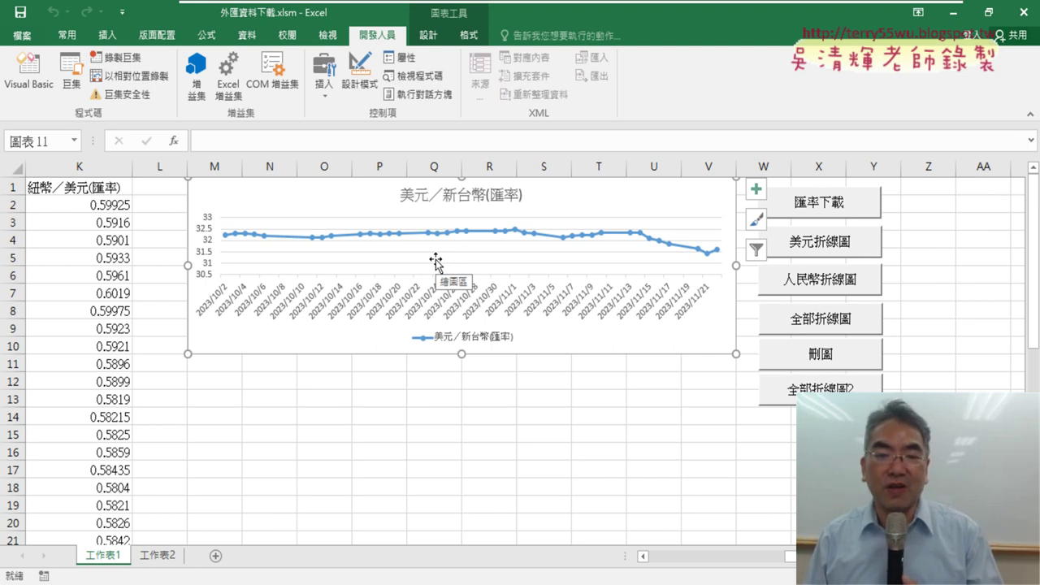
# Draw the 人民幣／新台幣 chart, clear it with 刪圖, then draw every currency's chart with 全部折線圖
pyautogui.click(842, 282)
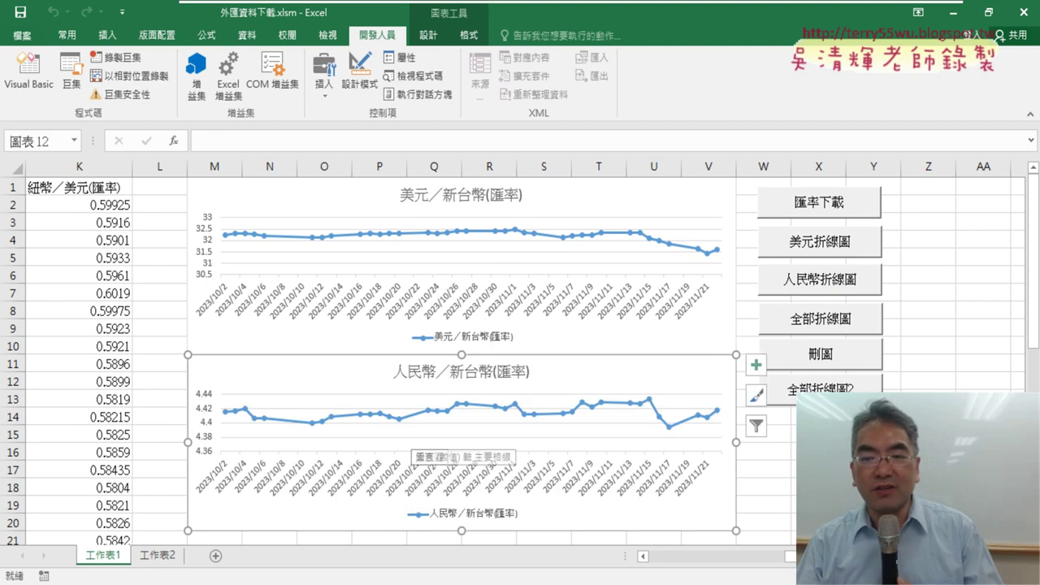
pyautogui.click(860, 361)
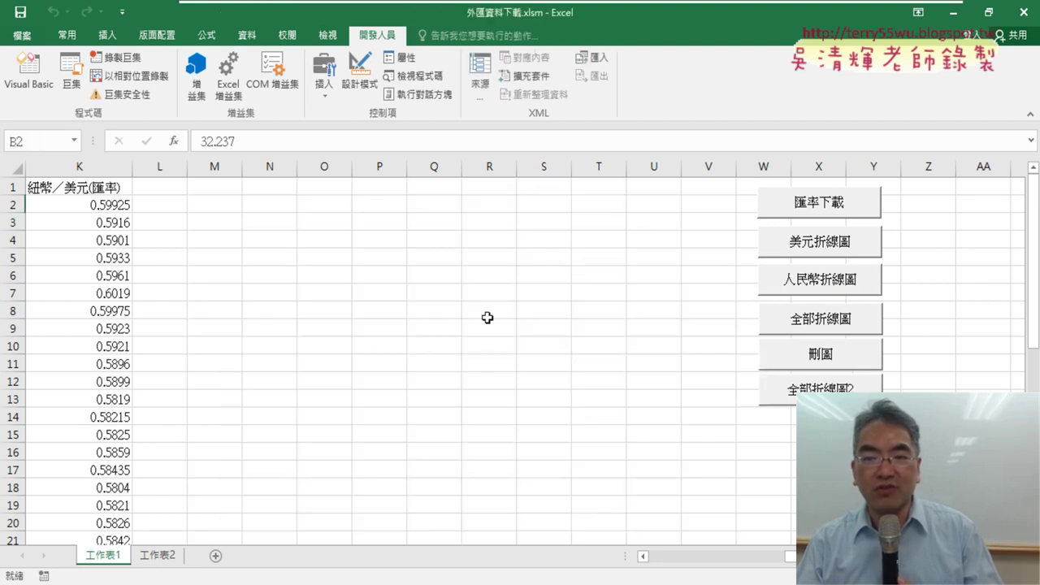
pyautogui.click(810, 323)
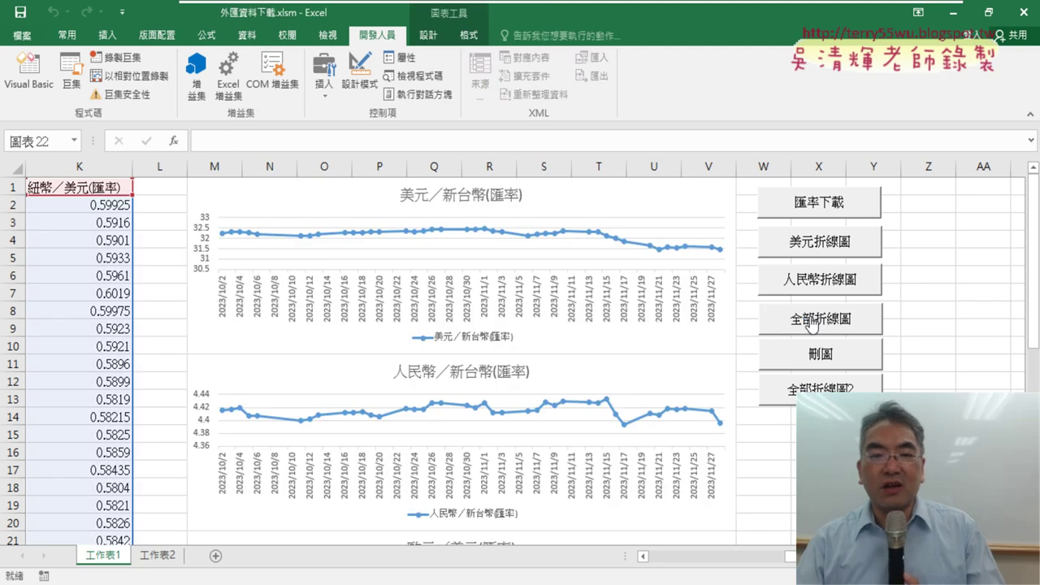
# Scroll through all the currency charts, then delete them all with 刪圖
pyautogui.scroll(-2, 479, 226)
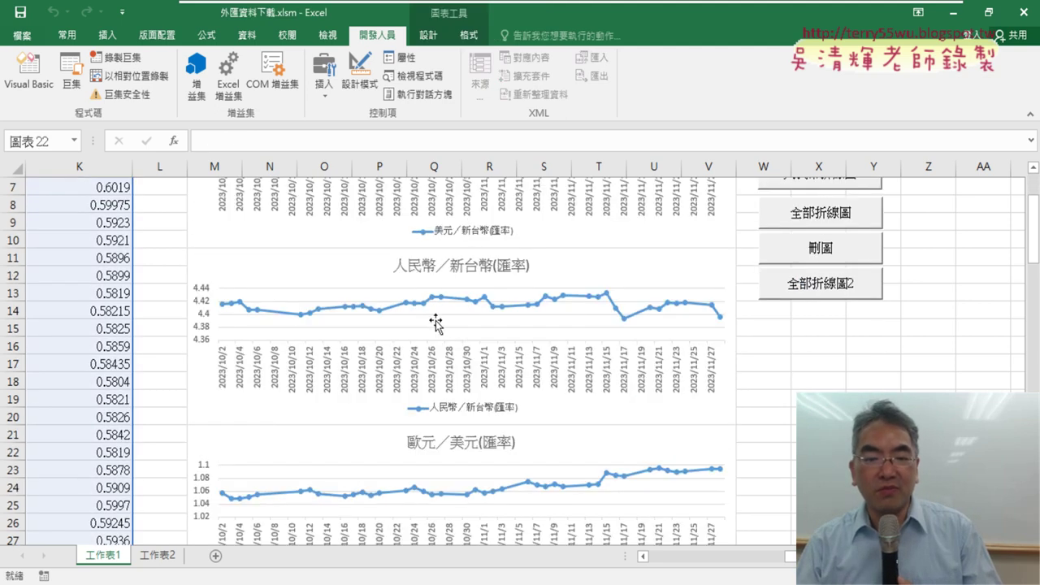
pyautogui.scroll(-2, 437, 323)
pyautogui.scroll(-2, 590, 434)
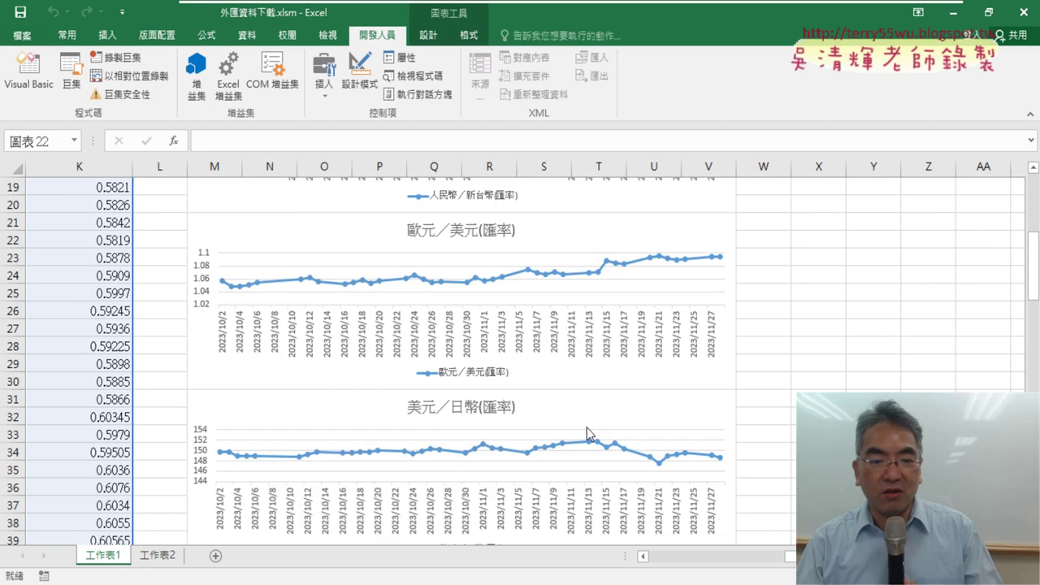
pyautogui.scroll(-2, 590, 435)
pyautogui.scroll(-2, 449, 371)
pyautogui.scroll(-3, 488, 373)
pyautogui.scroll(-2, 487, 374)
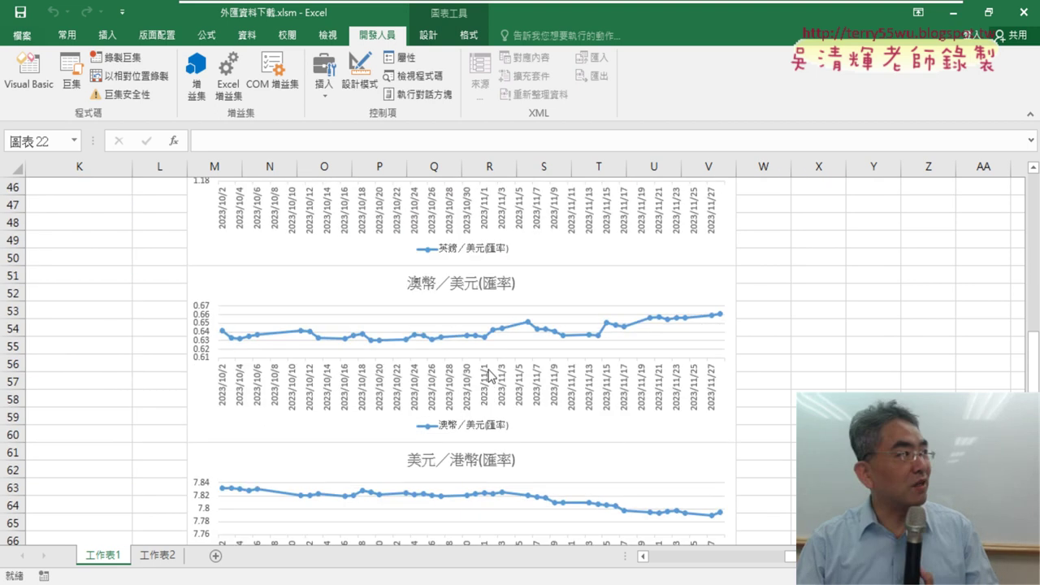
pyautogui.scroll(-3, 488, 373)
pyautogui.scroll(-4, 488, 374)
pyautogui.scroll(-3, 488, 374)
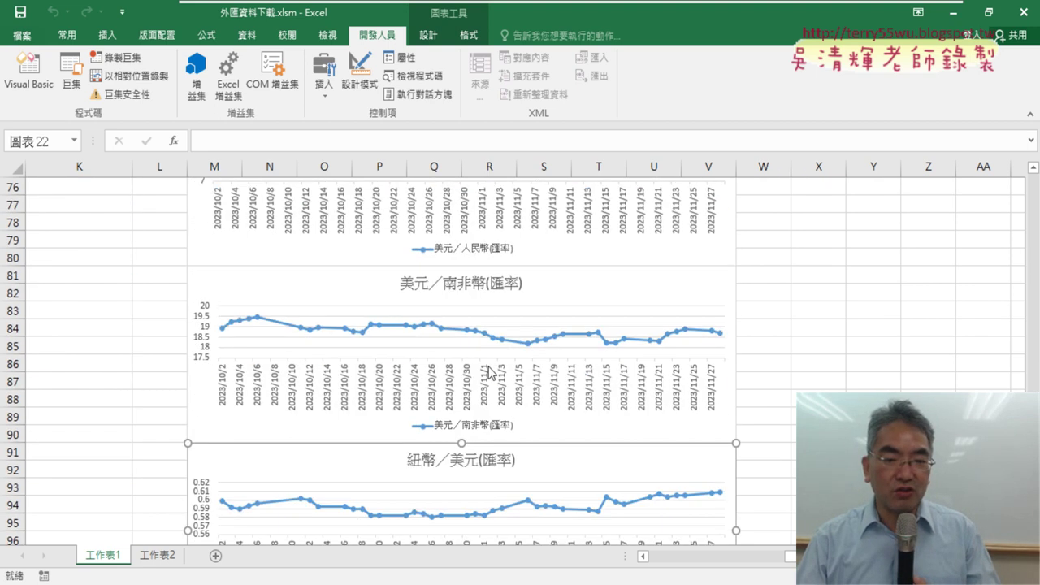
pyautogui.scroll(-5, 487, 373)
pyautogui.scroll(-3, 487, 370)
pyautogui.scroll(9, 487, 370)
pyautogui.scroll(11, 488, 367)
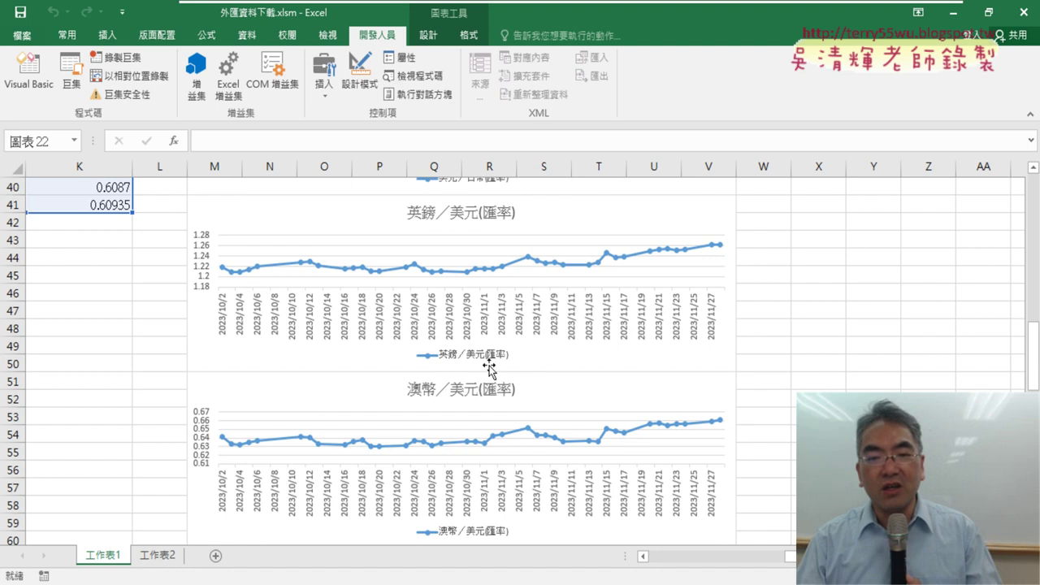
pyautogui.scroll(11, 489, 367)
pyautogui.scroll(2, 488, 360)
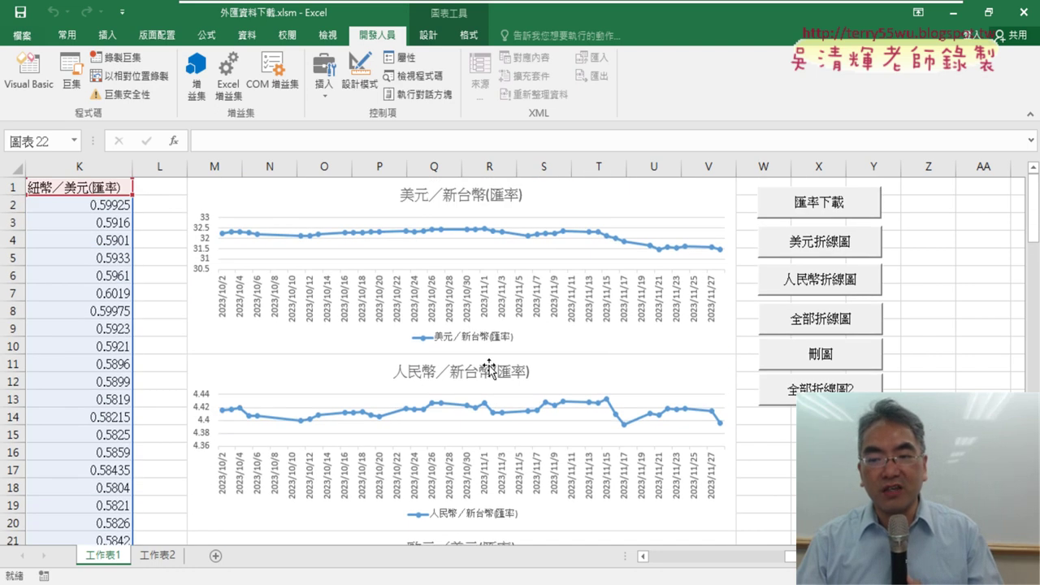
pyautogui.click(840, 361)
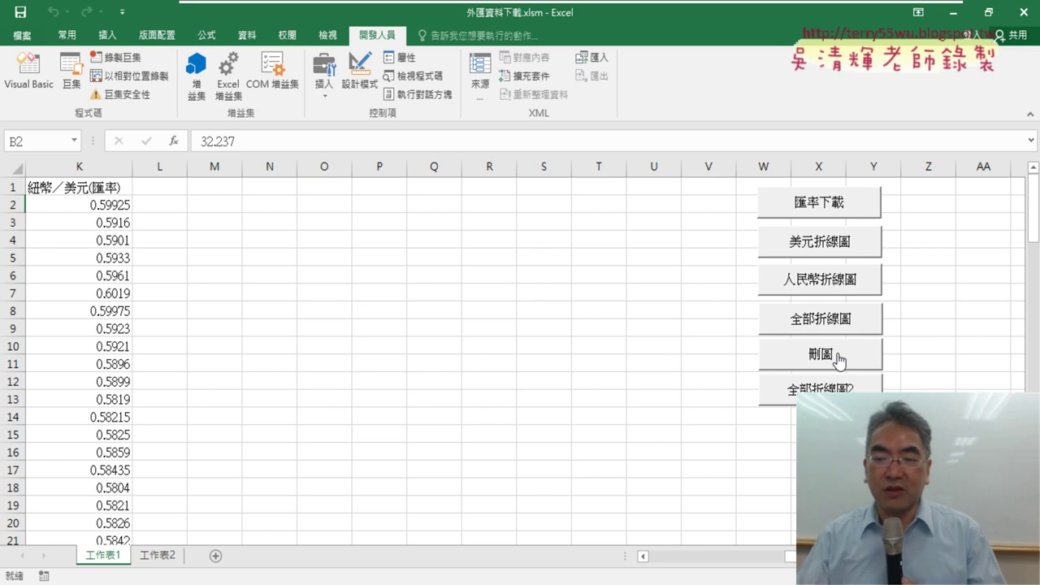
# Draw all charts in one column with 全部折線圖, clear them, then redraw two per row with 全部折線圖2
pyautogui.click(840, 325)
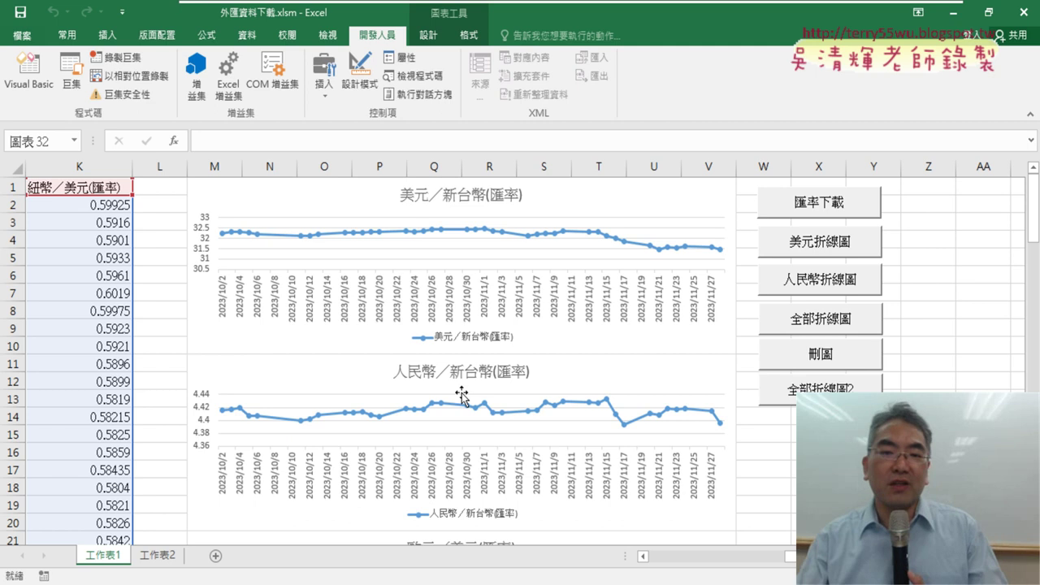
pyautogui.click(796, 362)
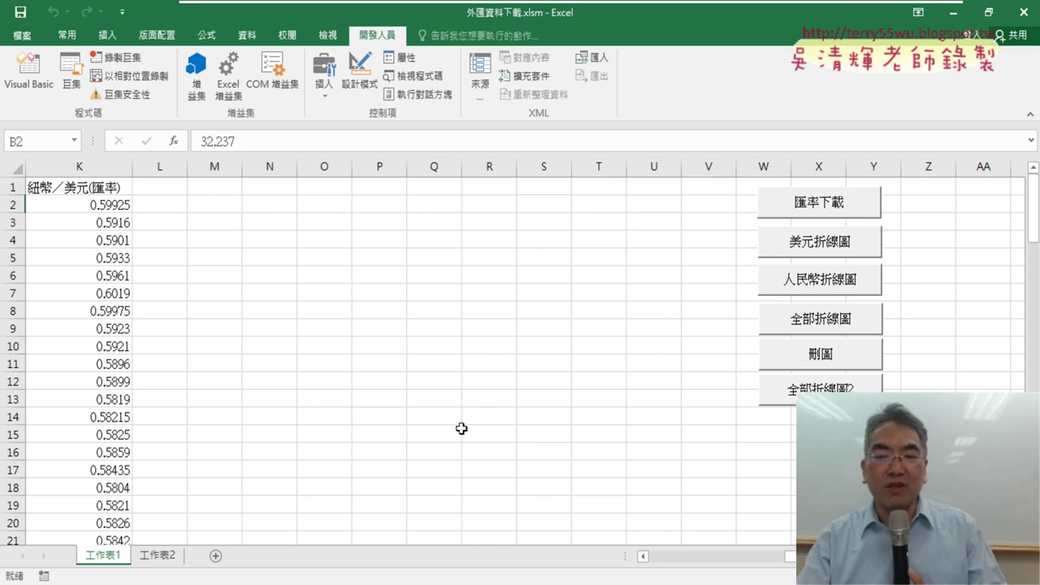
pyautogui.click(821, 397)
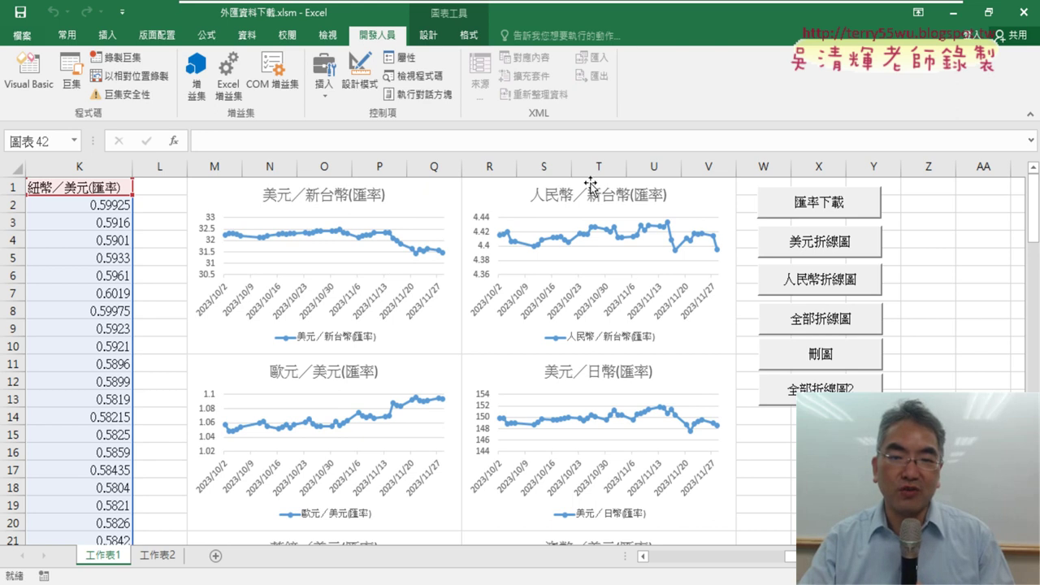
# Delete the existing charts with 刪圖 and redraw every currency chart in two columns via 全部折線圖2
pyautogui.scroll(-2, 534, 381)
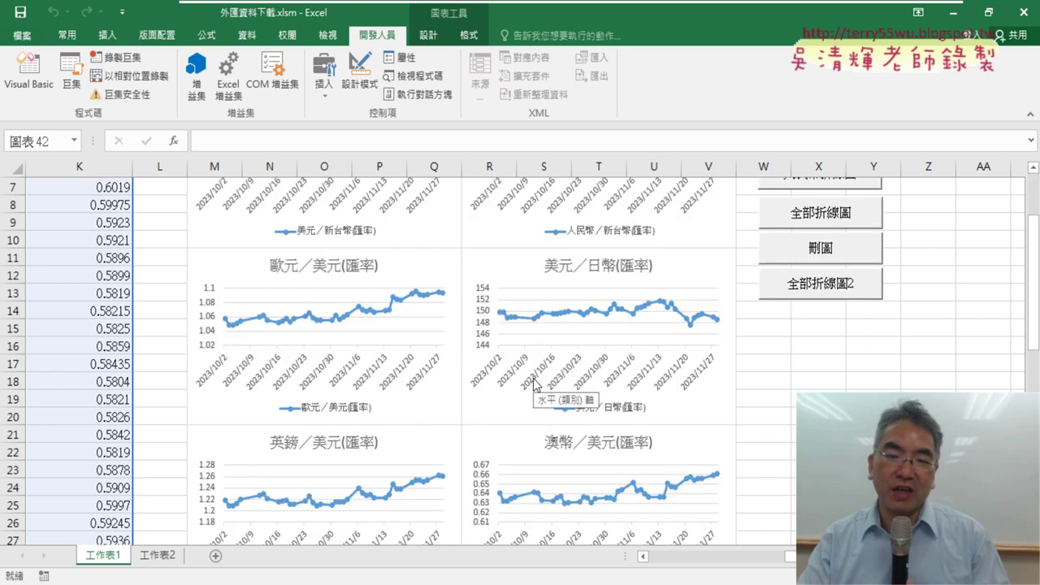
pyautogui.scroll(2, 534, 380)
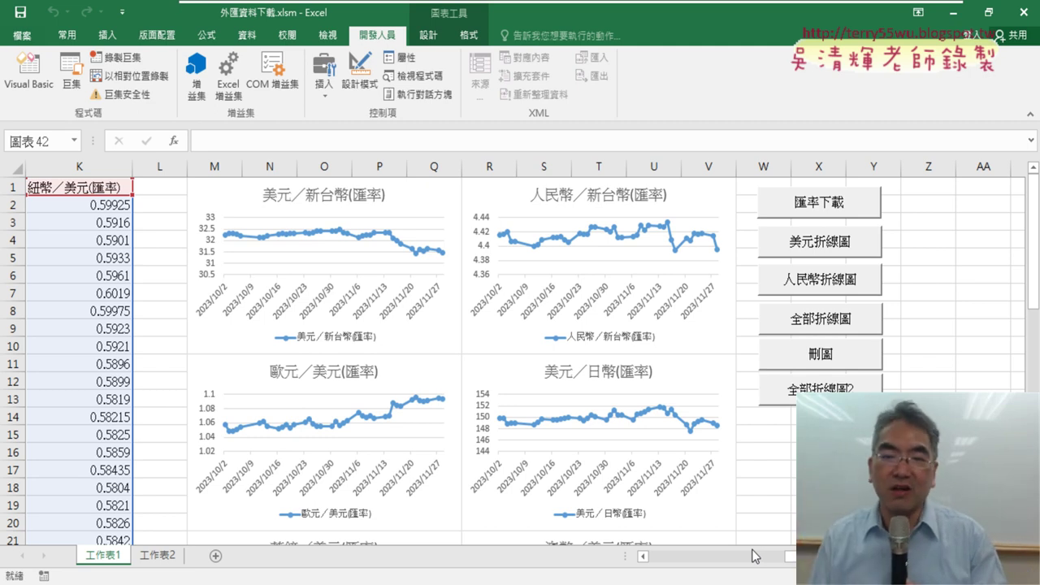
pyautogui.click(835, 367)
pyautogui.click(829, 388)
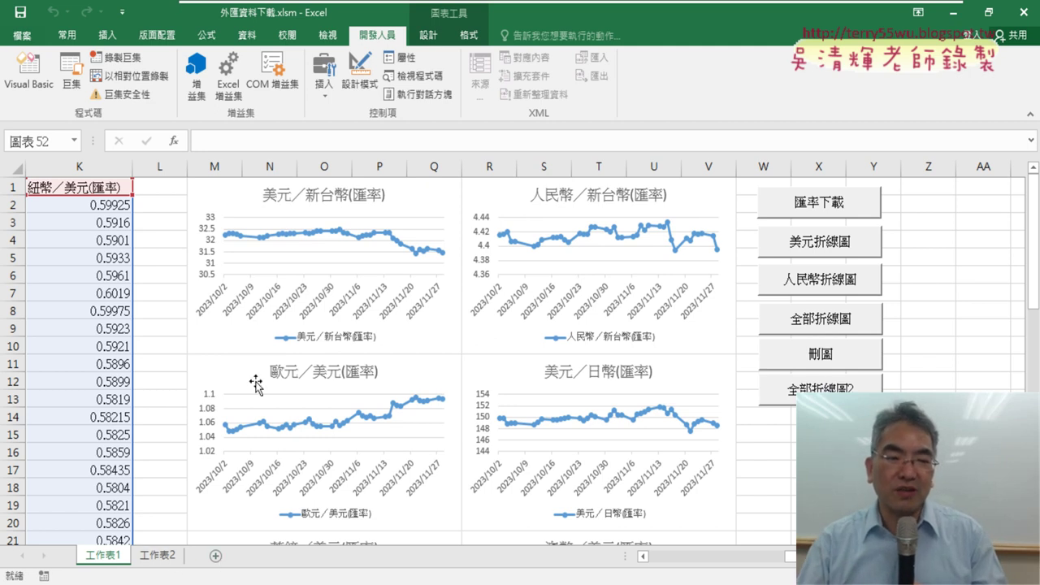
# Insert blank sheet 工作表3, return to chart sheet 工作表1, then switch to the Chrome notes
pyautogui.click(215, 557)
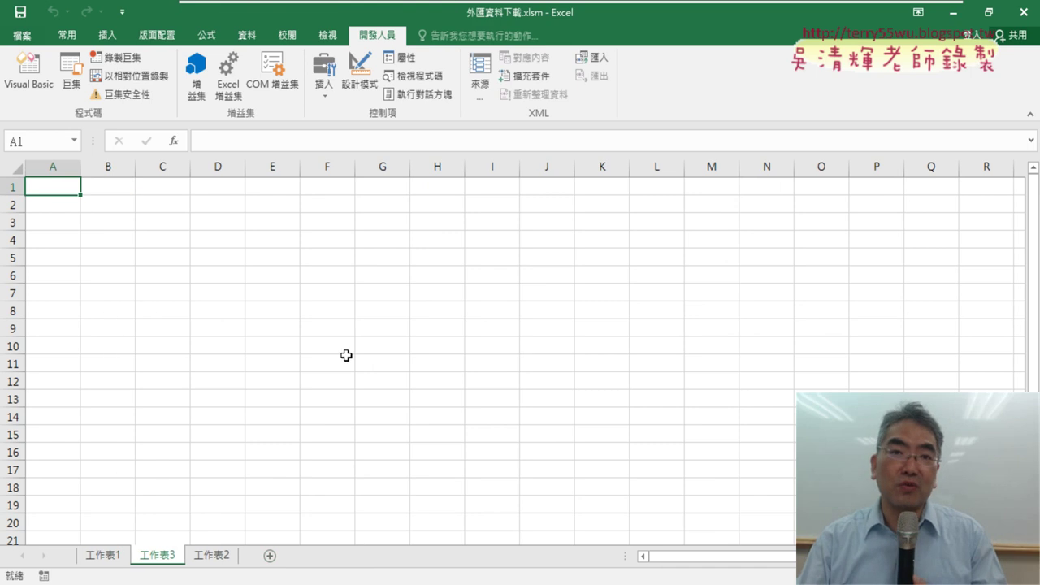
pyautogui.click(106, 561)
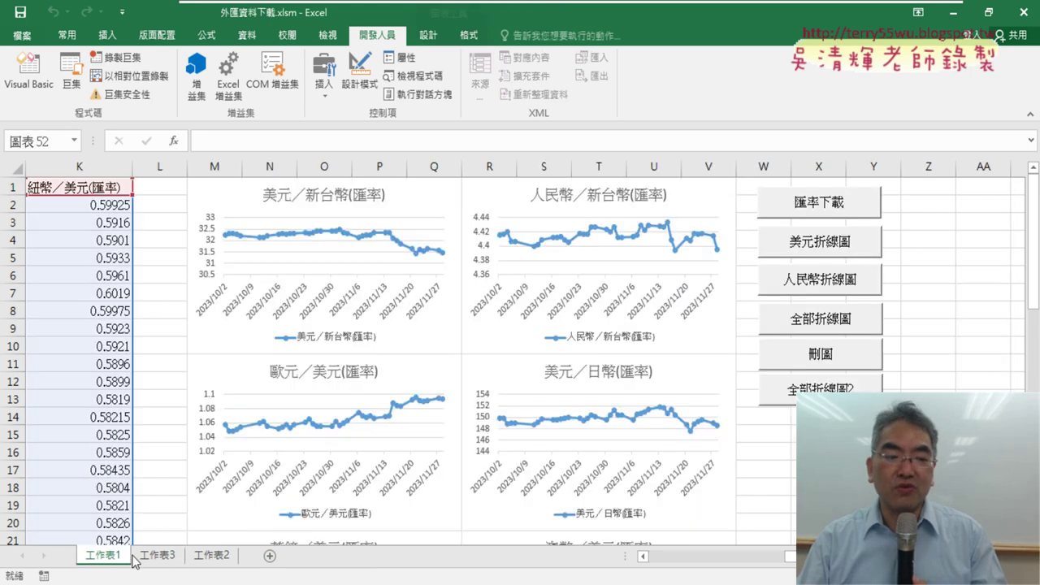
pyautogui.click(153, 558)
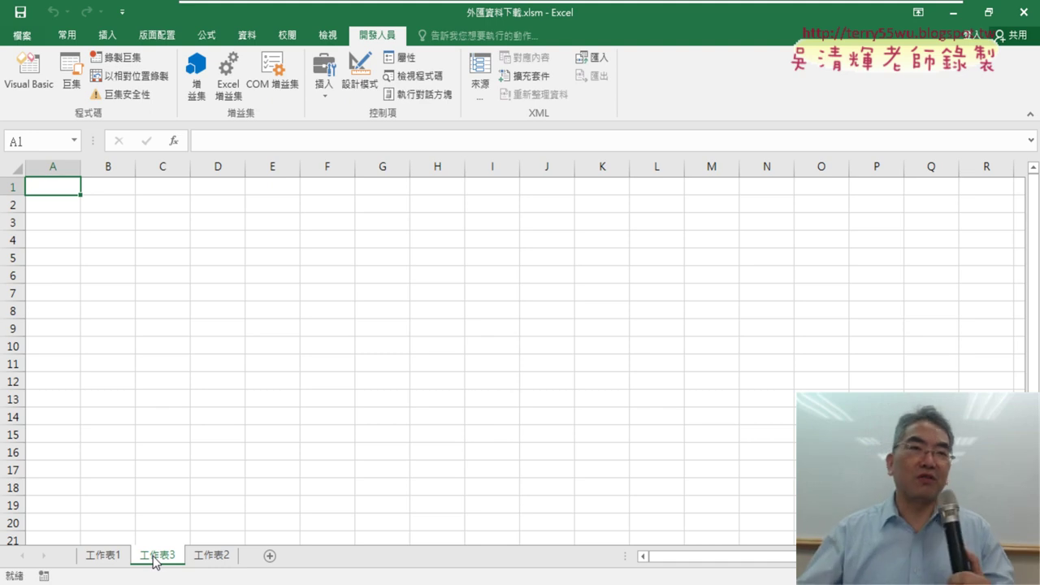
pyautogui.click(96, 559)
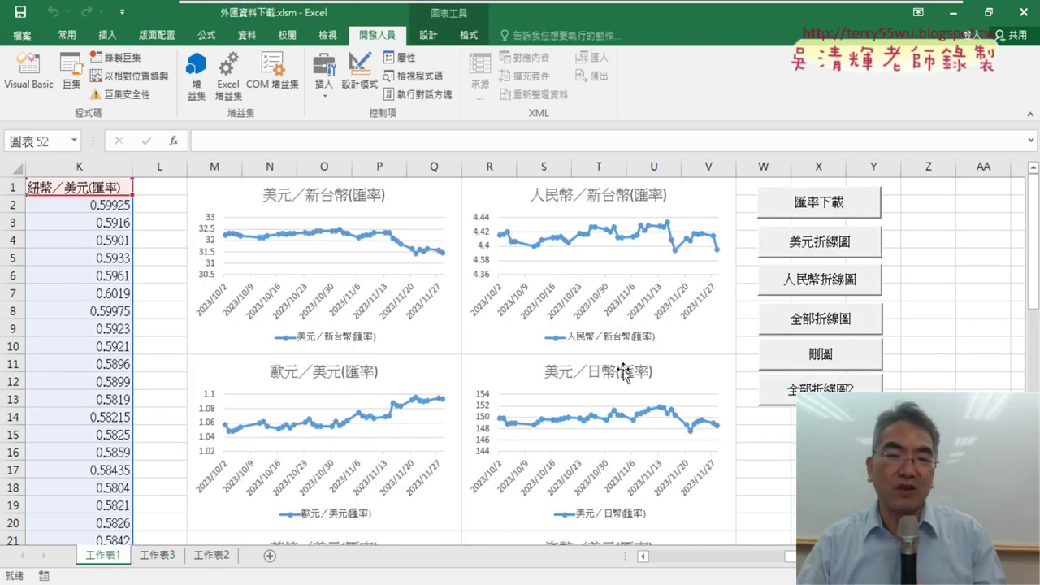
pyautogui.moveTo(790, 558)
pyautogui.mouseDown()
pyautogui.moveTo(667, 557)
pyautogui.moveTo(790, 558)
pyautogui.mouseUp()
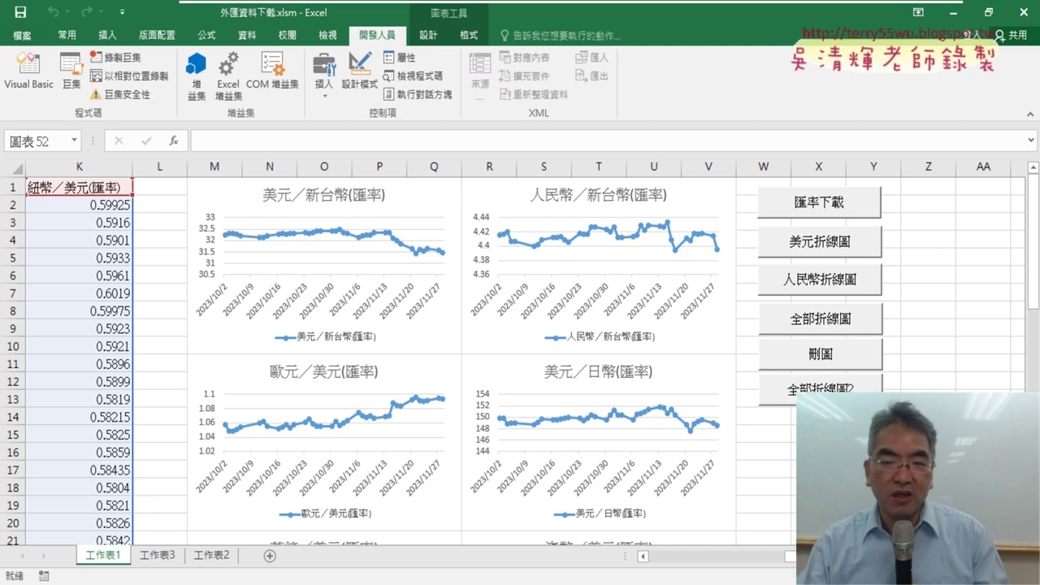
pyautogui.hotkey('alt', 'Tab')
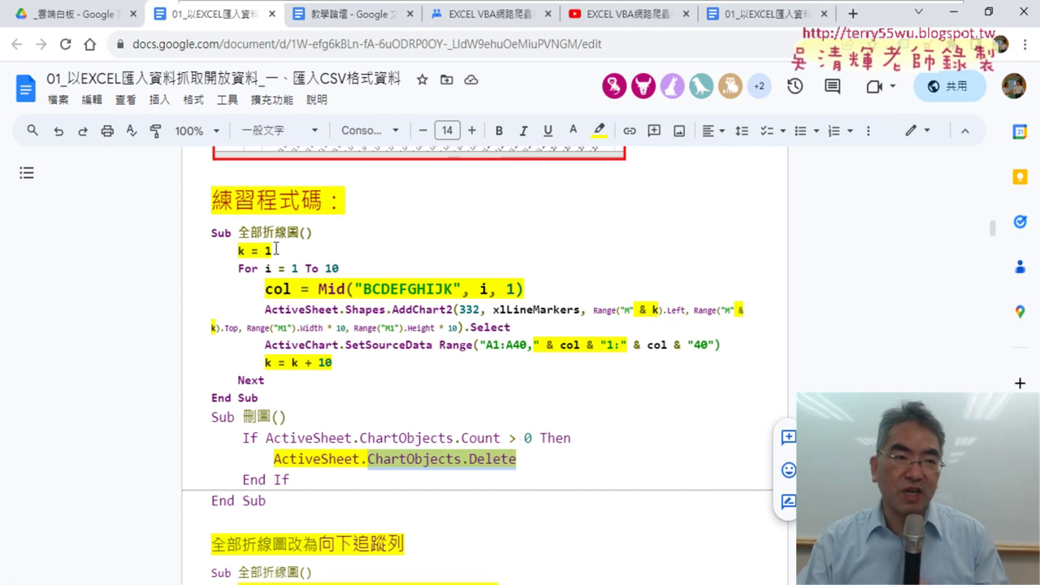
# Scroll the notes to Sub 全部折線圖2() and highlight its If i Mod 2 = 1 Then line
pyautogui.click(73, 14)
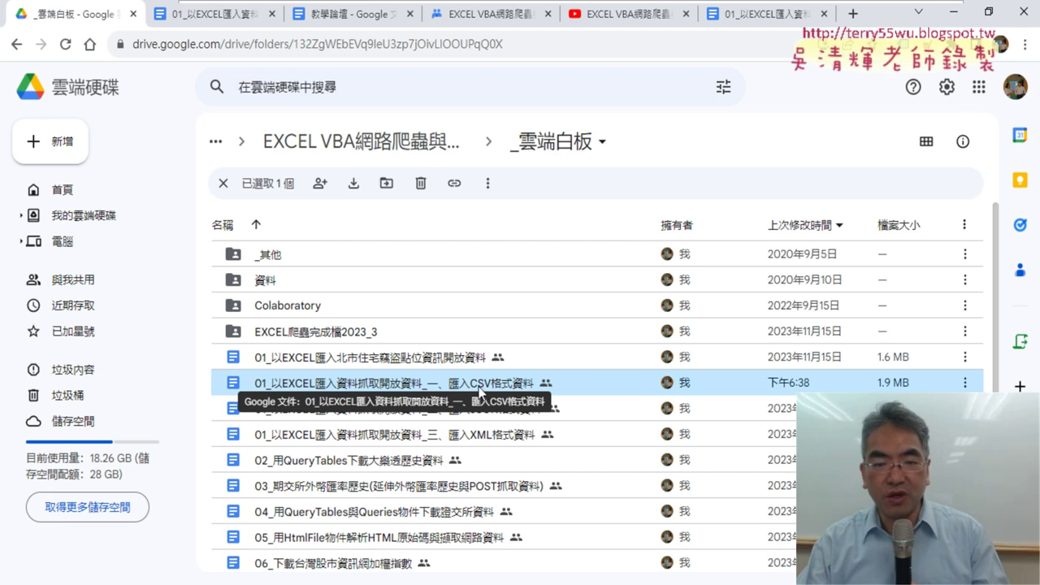
pyautogui.click(203, 13)
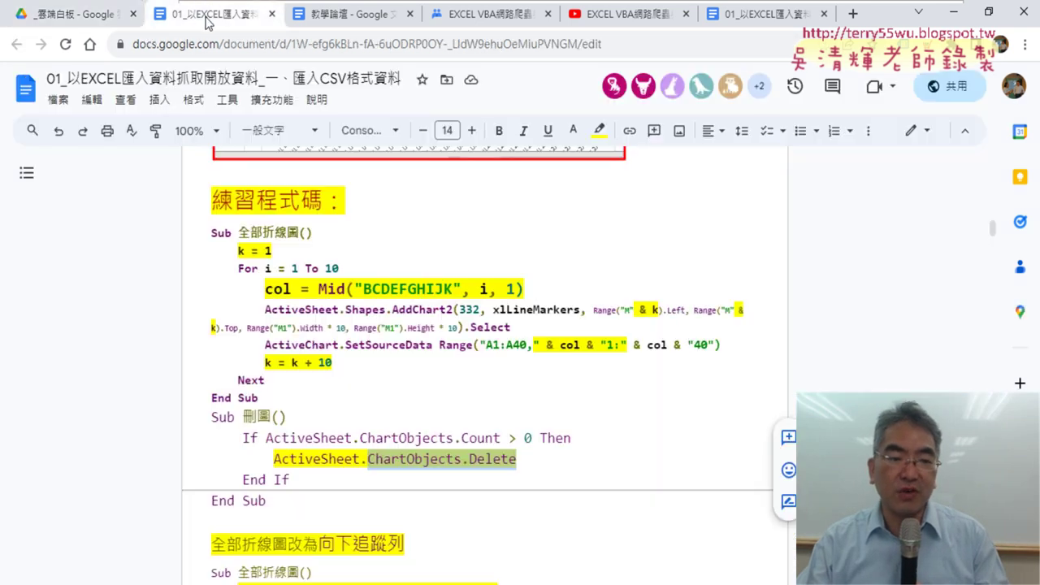
pyautogui.scroll(-4, 752, 356)
pyautogui.scroll(-5, 743, 321)
pyautogui.scroll(-1, 743, 321)
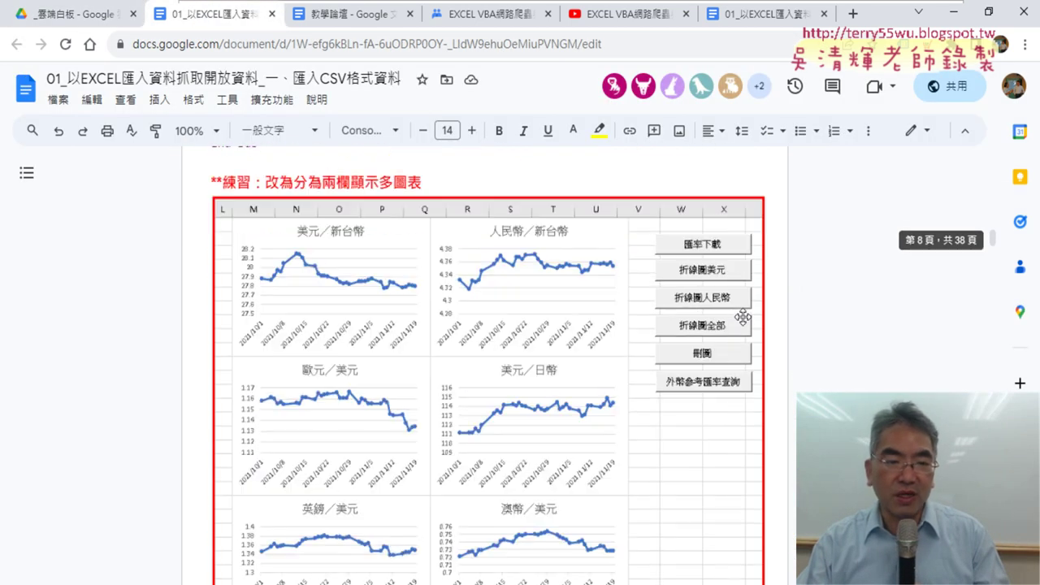
pyautogui.scroll(-1, 611, 349)
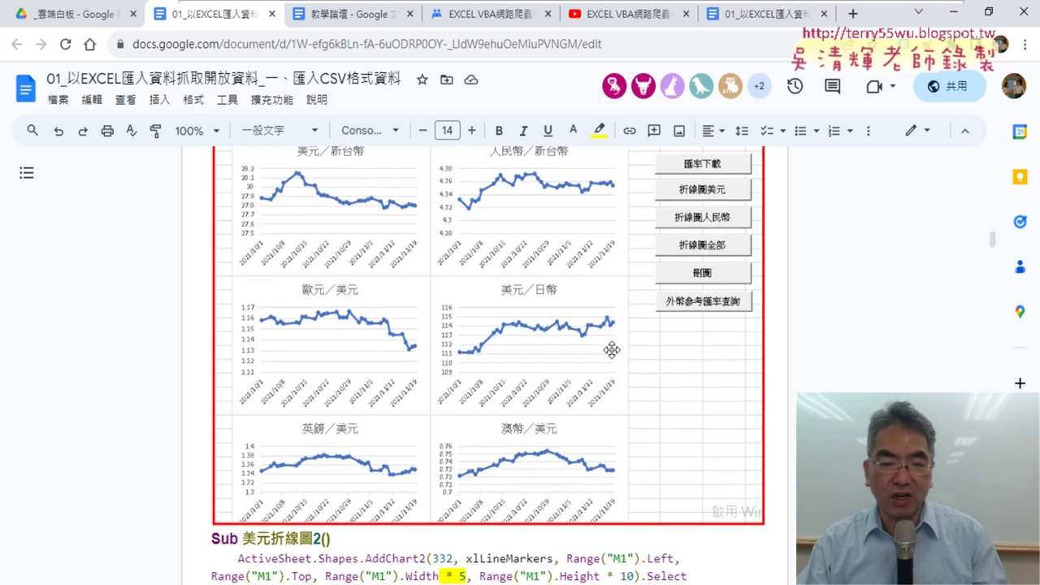
pyautogui.scroll(-4, 667, 262)
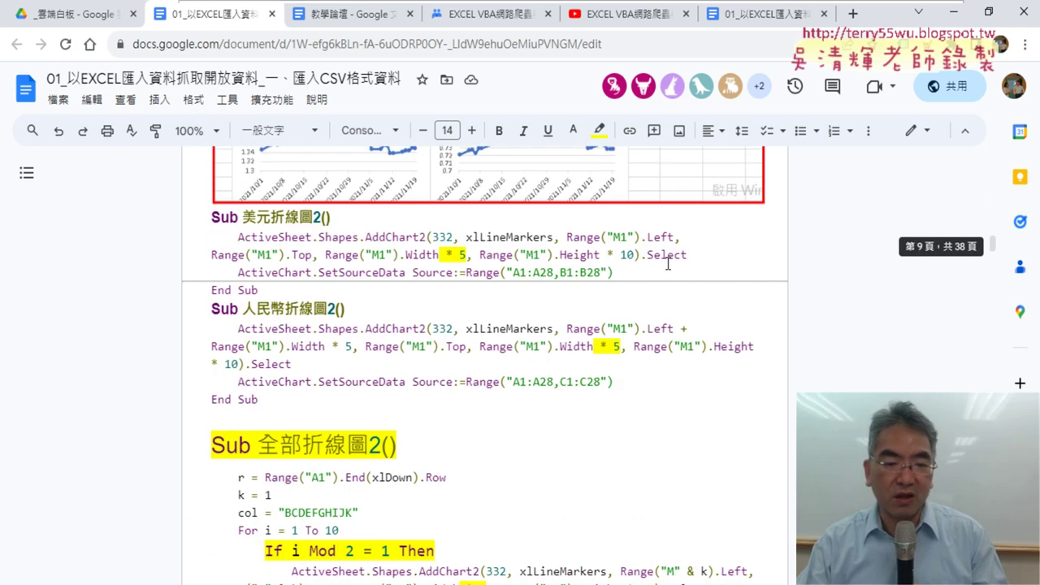
pyautogui.scroll(-2, 668, 263)
pyautogui.scroll(3, 666, 260)
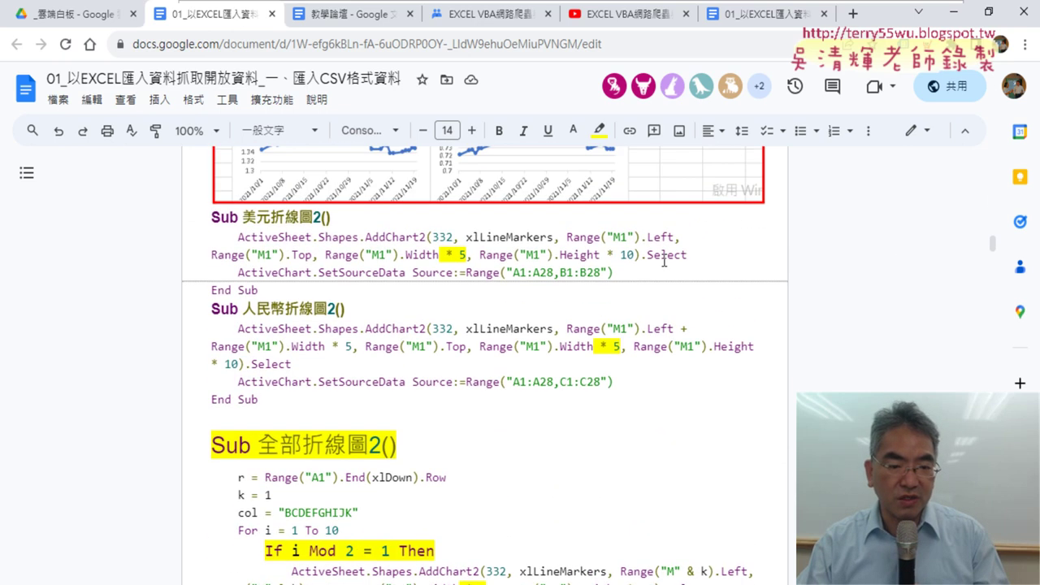
pyautogui.scroll(-4, 664, 260)
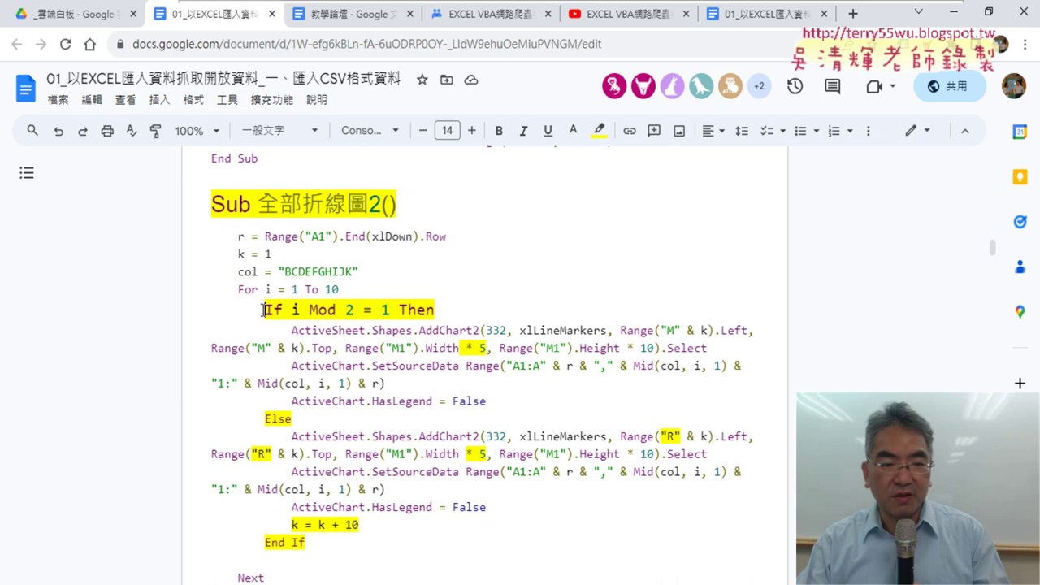
pyautogui.moveTo(264, 310); pyautogui.dragTo(457, 310)
pyautogui.click(364, 309)
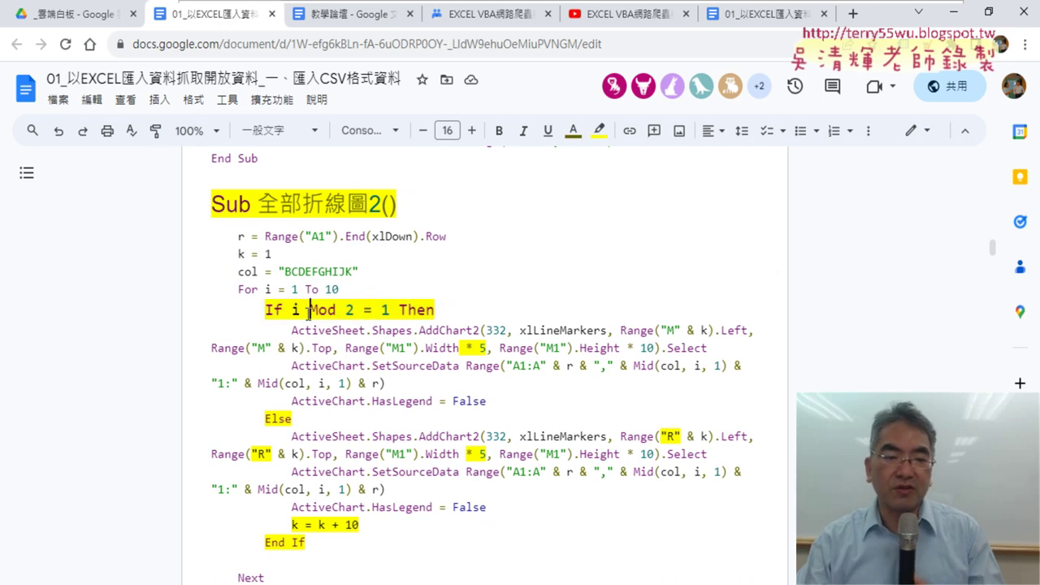
pyautogui.moveTo(309, 310); pyautogui.dragTo(337, 312)
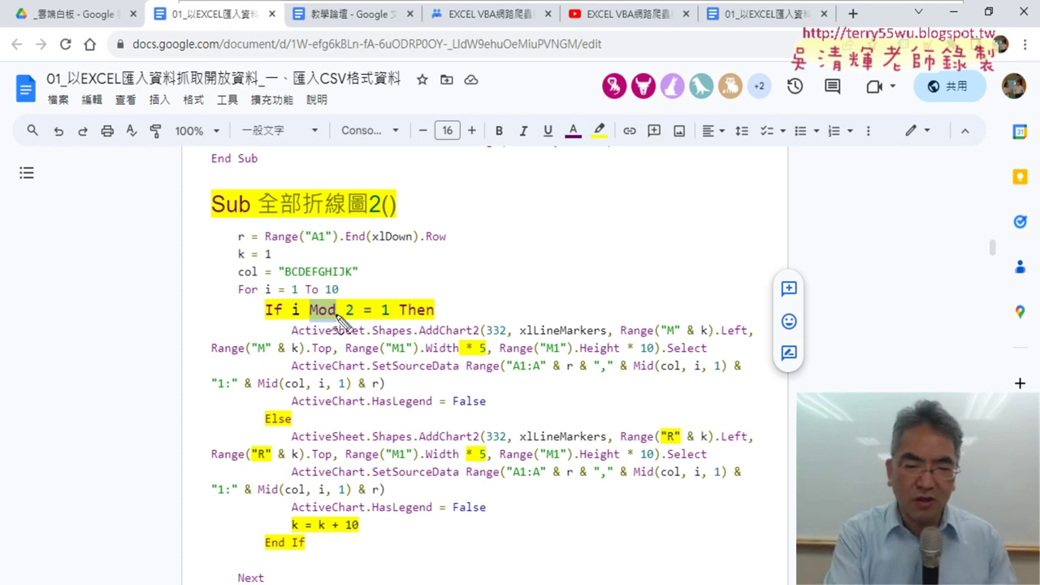
pyautogui.moveTo(554, 196); pyautogui.dragTo(670, 331)
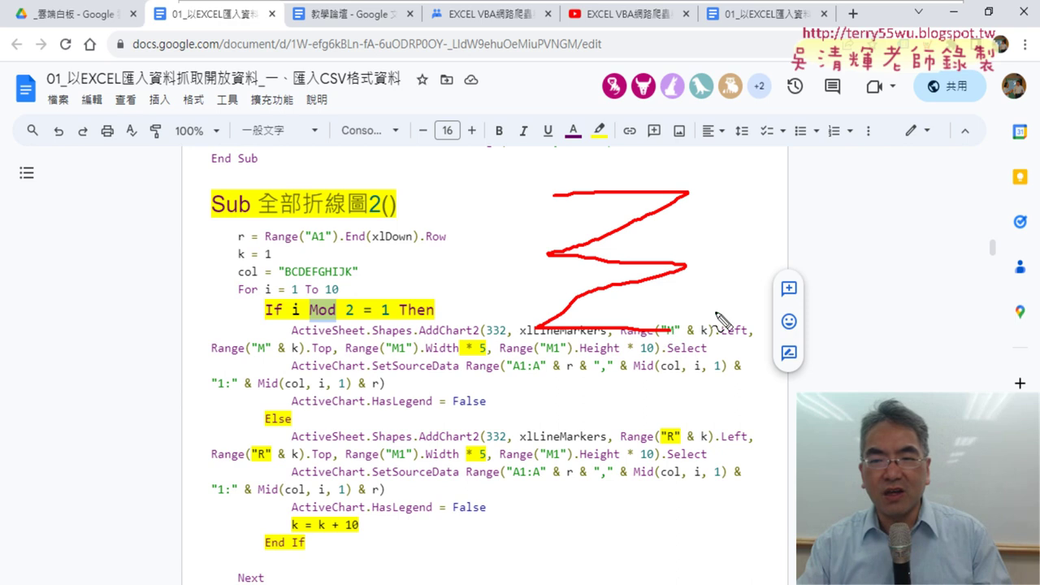
pyautogui.moveTo(793, 193)
pyautogui.mouseDown()
pyautogui.moveTo(796, 382)
pyautogui.moveTo(884, 200)
pyautogui.moveTo(886, 392)
pyautogui.mouseUp()
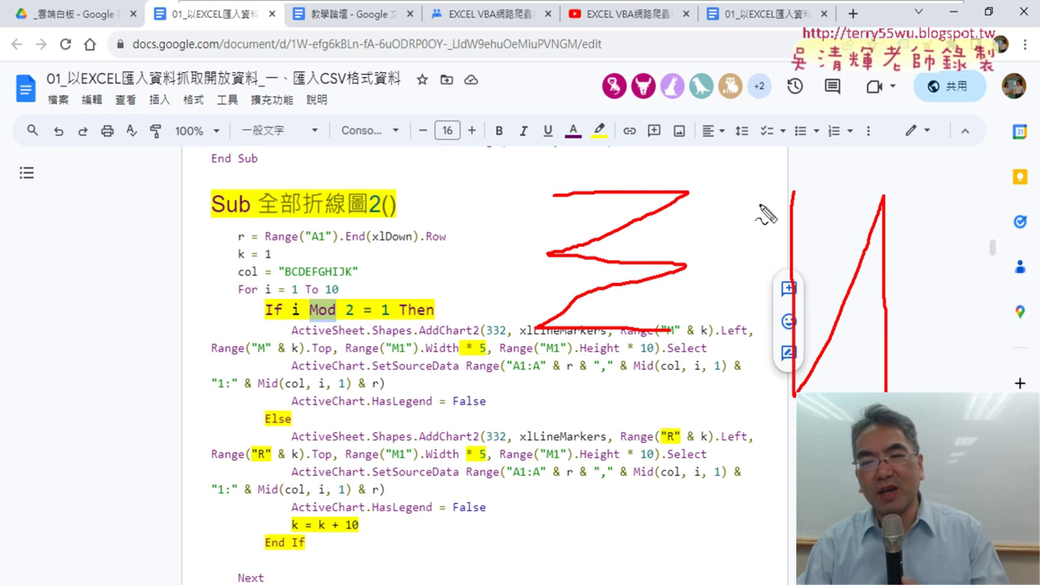
pyautogui.moveTo(780, 181); pyautogui.dragTo(767, 217)
pyautogui.moveTo(778, 351); pyautogui.dragTo(756, 388)
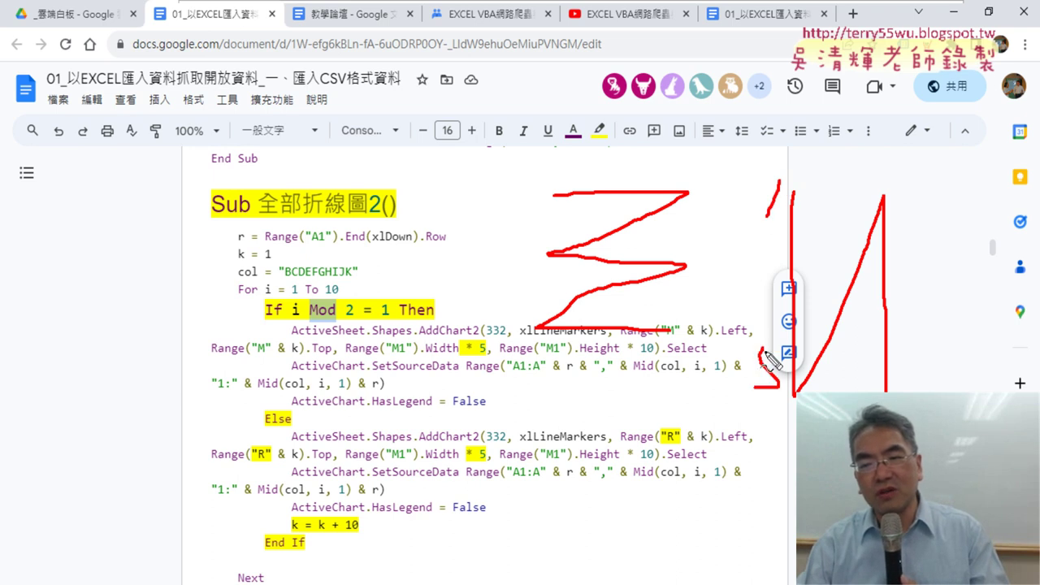
pyautogui.moveTo(929, 166)
pyautogui.mouseDown()
pyautogui.moveTo(919, 218)
pyautogui.moveTo(902, 209)
pyautogui.mouseUp()
pyautogui.moveTo(906, 376); pyautogui.dragTo(906, 392)
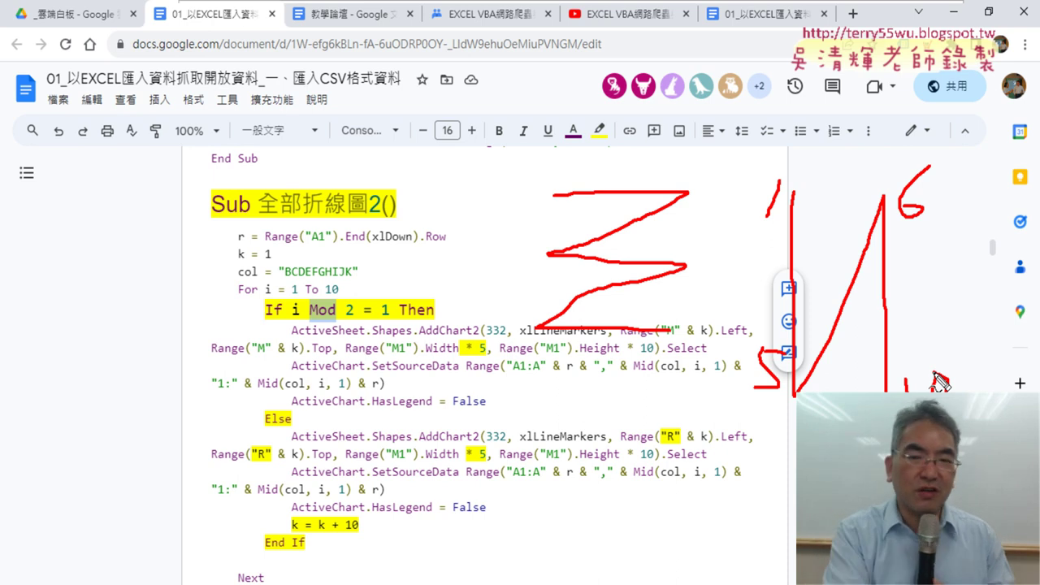
pyautogui.press('Escape')
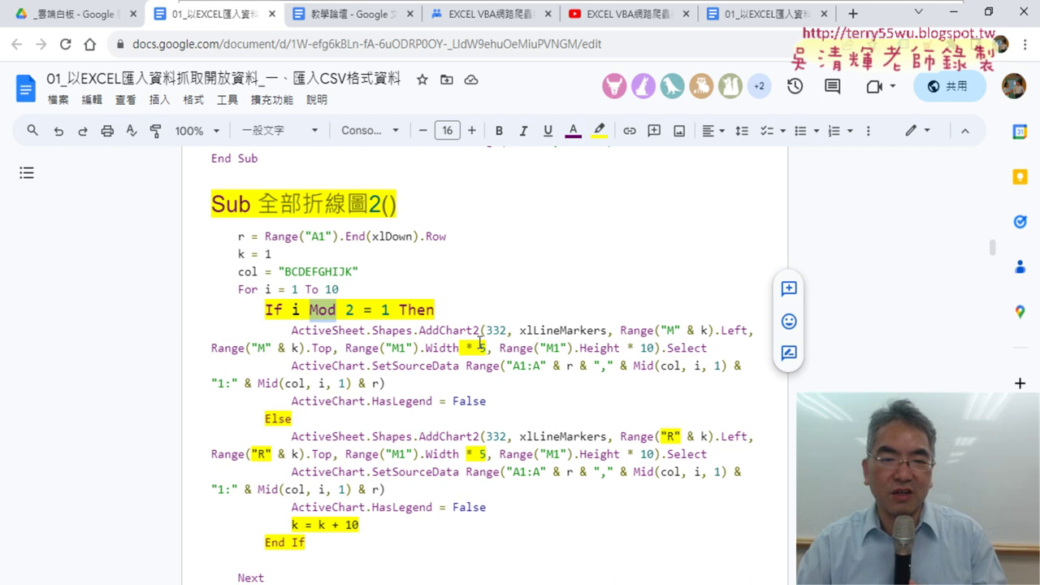
pyautogui.scroll(-1, 480, 343)
pyautogui.scroll(-2, 455, 335)
pyautogui.scroll(-1, 447, 333)
# Select Mod 3 in Sub 全部折線圖3()'s If line, then minimize Chrome to reveal the workbook
pyautogui.scroll(-2, 441, 331)
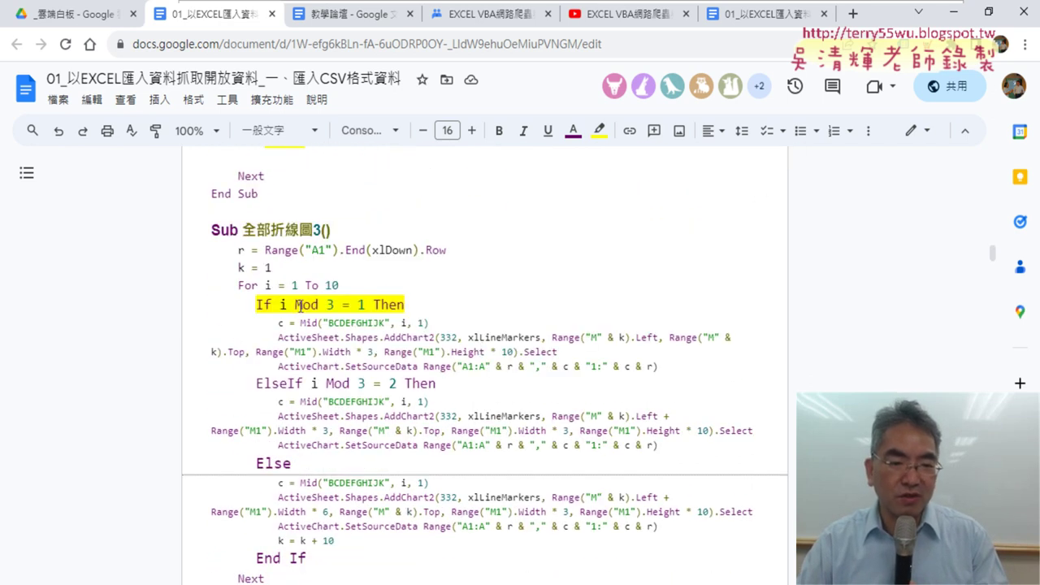
pyautogui.moveTo(296, 304); pyautogui.dragTo(334, 305)
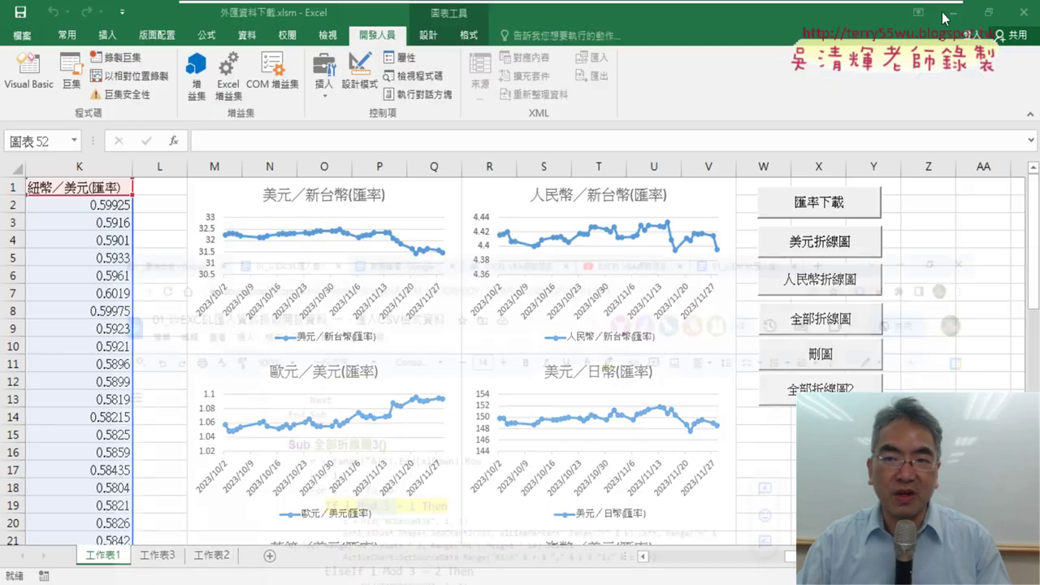
pyautogui.click(952, 13)
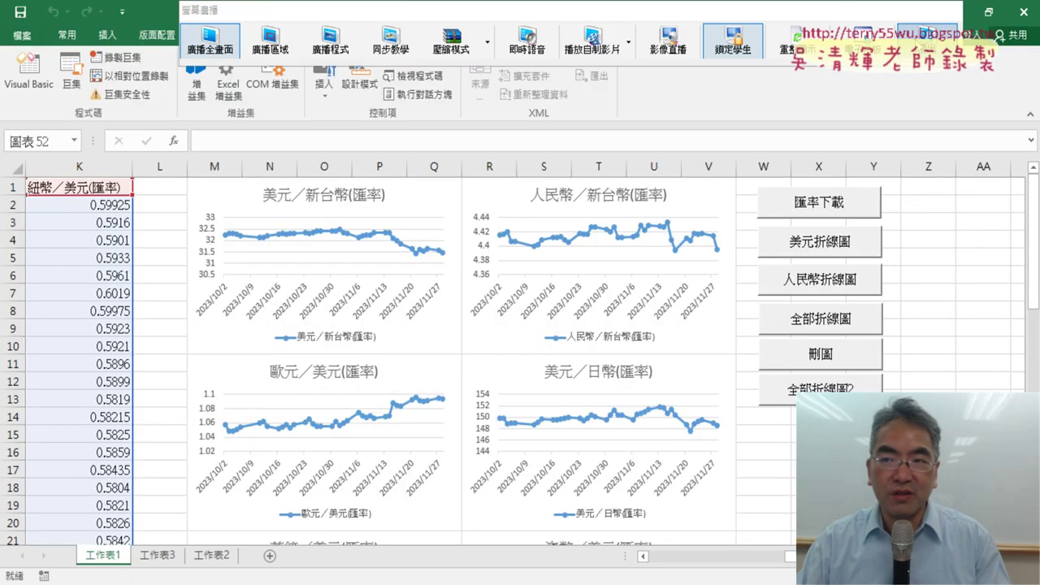
# Minimize the Excel window to show the EVO Class Management student screens
pyautogui.click(952, 13)
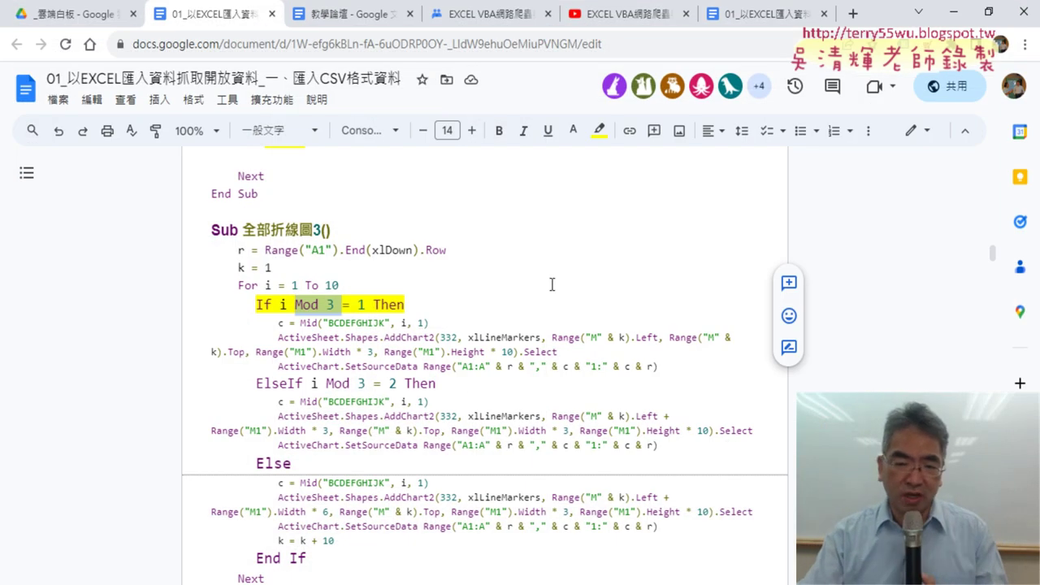
# Scroll the notes back up to the Sub 全部折線圖2() code
pyautogui.scroll(2, 555, 355)
pyautogui.scroll(2, 554, 355)
pyautogui.scroll(2, 555, 357)
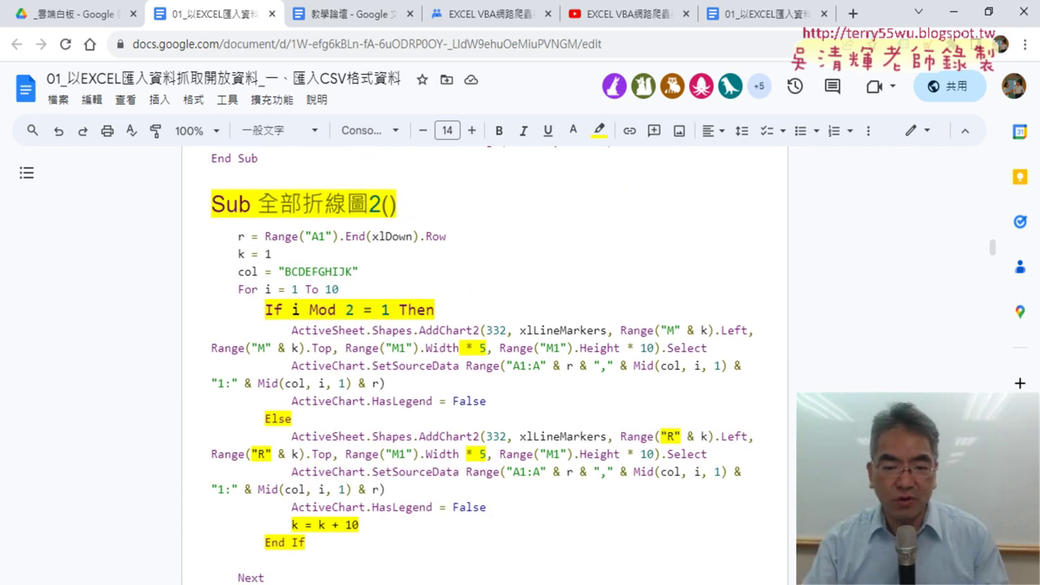
pyautogui.click(407, 528)
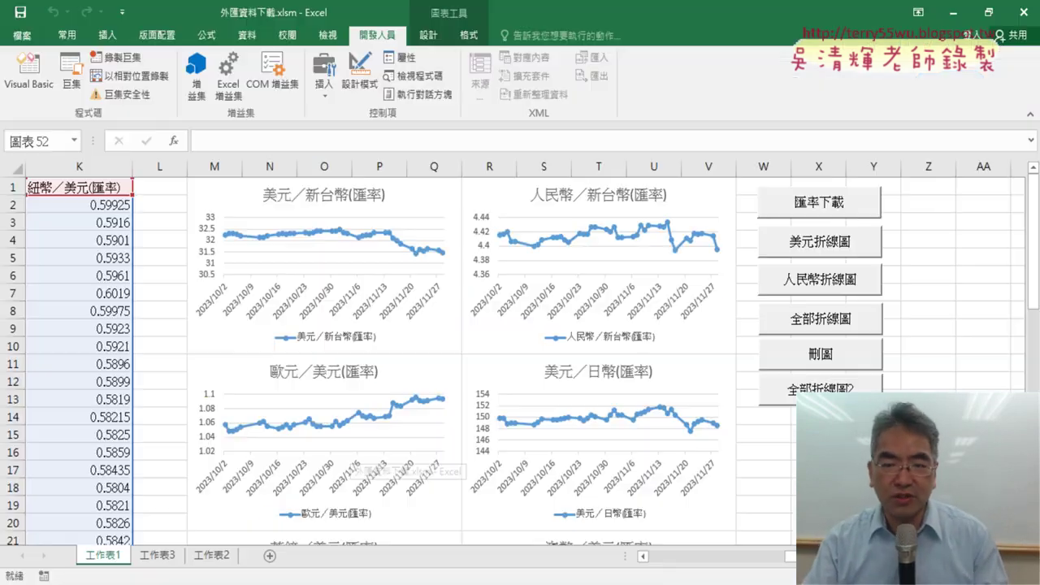
pyautogui.click(874, 471)
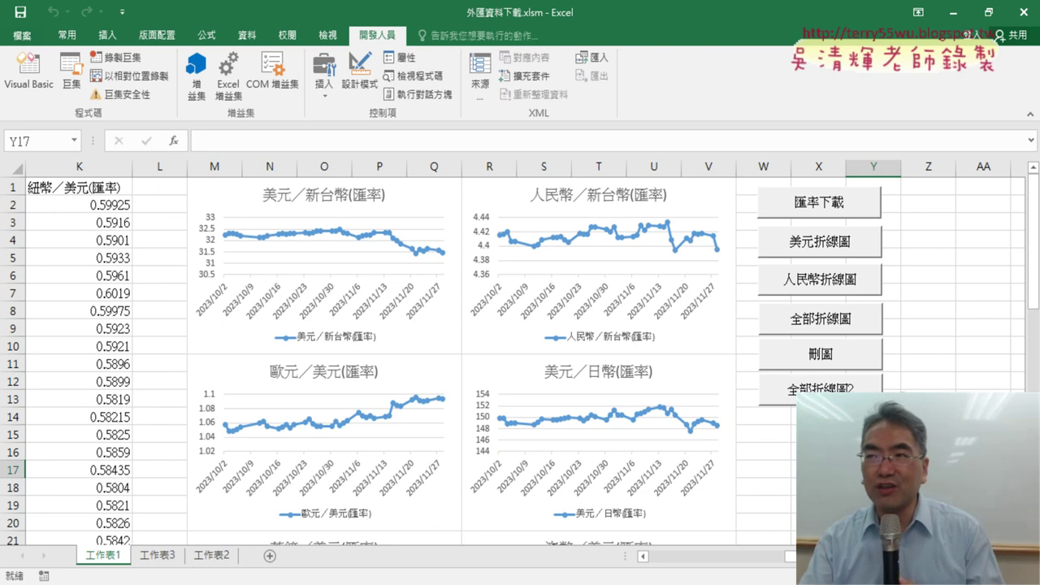
pyautogui.click(819, 417)
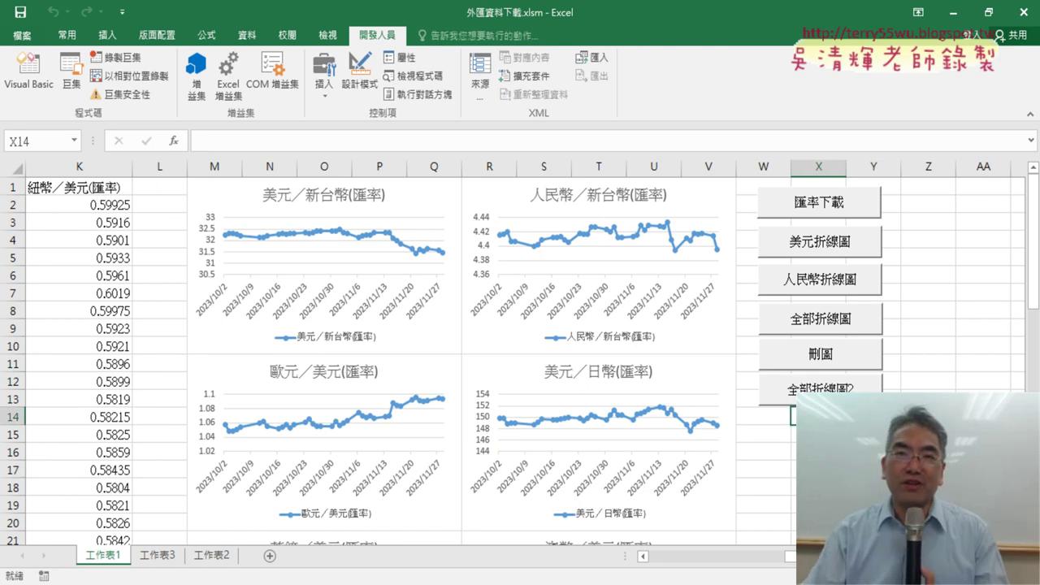